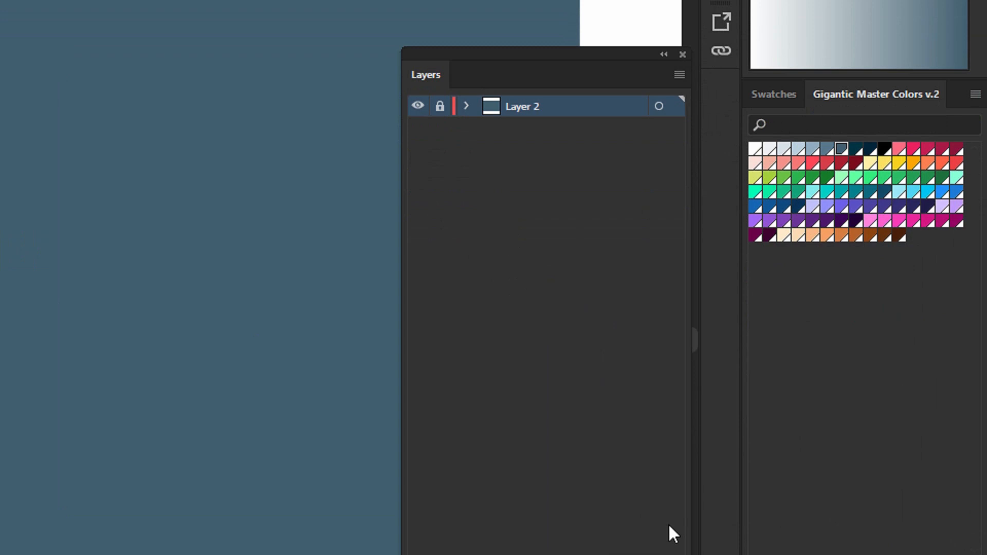
Add a new layer above the locked Layer 2 and hide the layer list.
{"action": "left_click", "coordinate": [627, 433]}
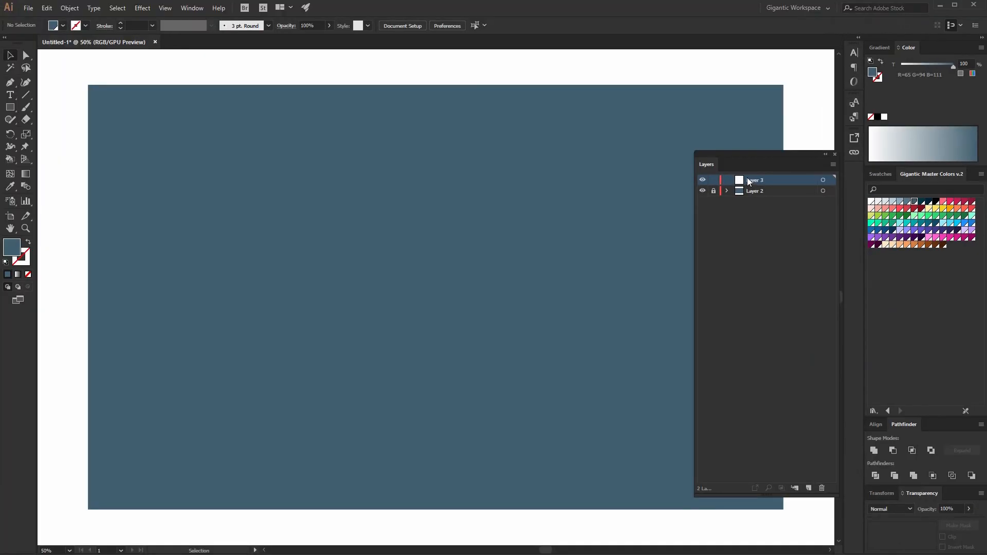
{"action": "key", "text": "F7"}
{"action": "key", "text": "ctrl+equal"}
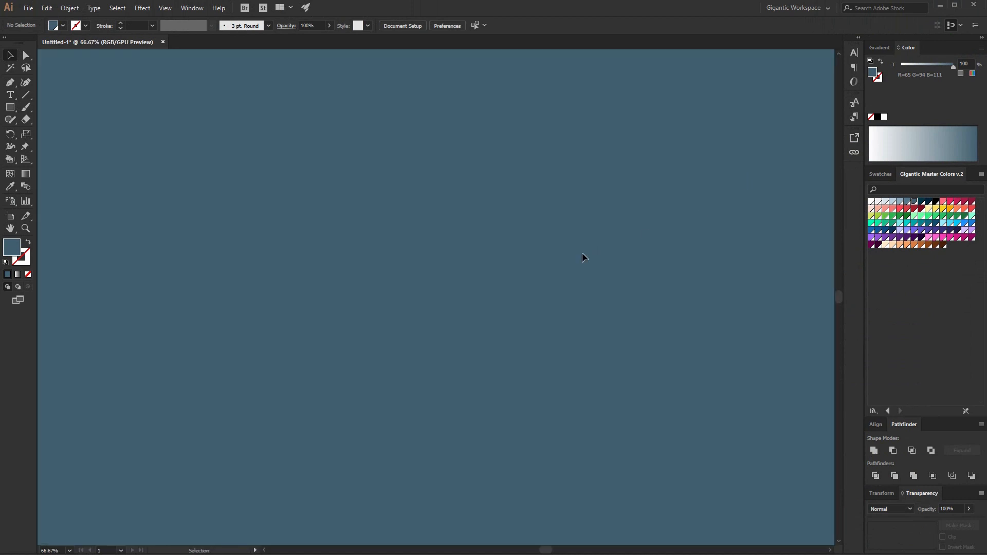
Draw a rectangle about 532 by 319 px for the face and fill it light salmon (R=244 G=175 B=159).
{"action": "left_click", "coordinate": [873, 208]}
{"action": "key", "text": "m"}
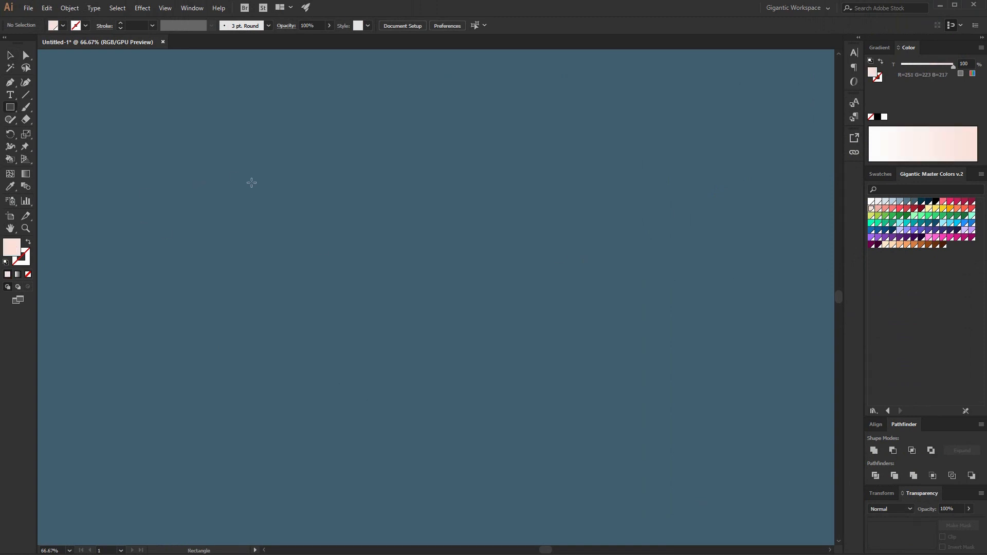
{"action": "mouse_move", "coordinate": [254, 178]}
{"action": "left_mouse_down"}
{"action": "mouse_move", "coordinate": [401, 280]}
{"action": "mouse_move", "coordinate": [436, 287]}
{"action": "left_mouse_up"}
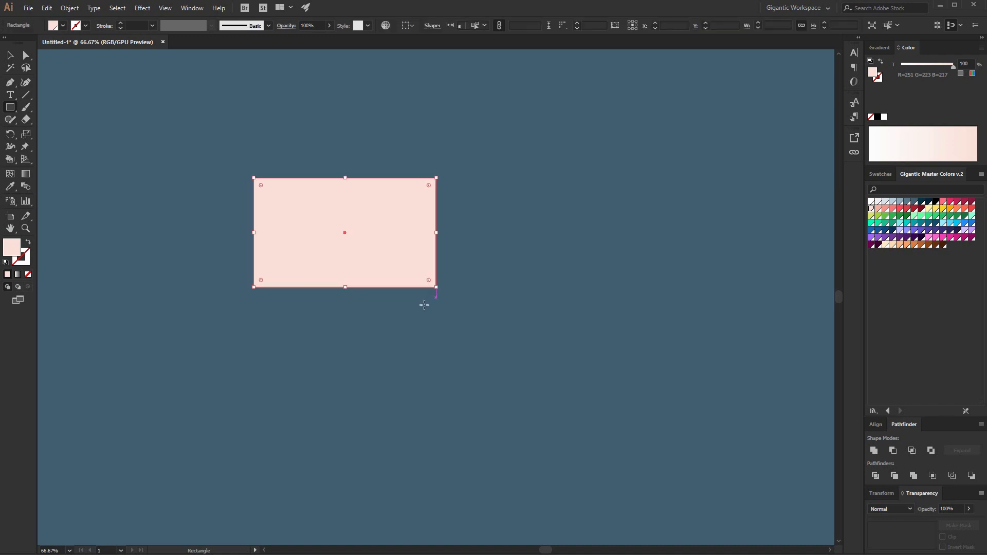
{"action": "left_click", "coordinate": [879, 209]}
Round all corners of the salmon rectangle to about 84 px and move it slightly toward the artboard's center.
{"action": "key", "text": "a"}
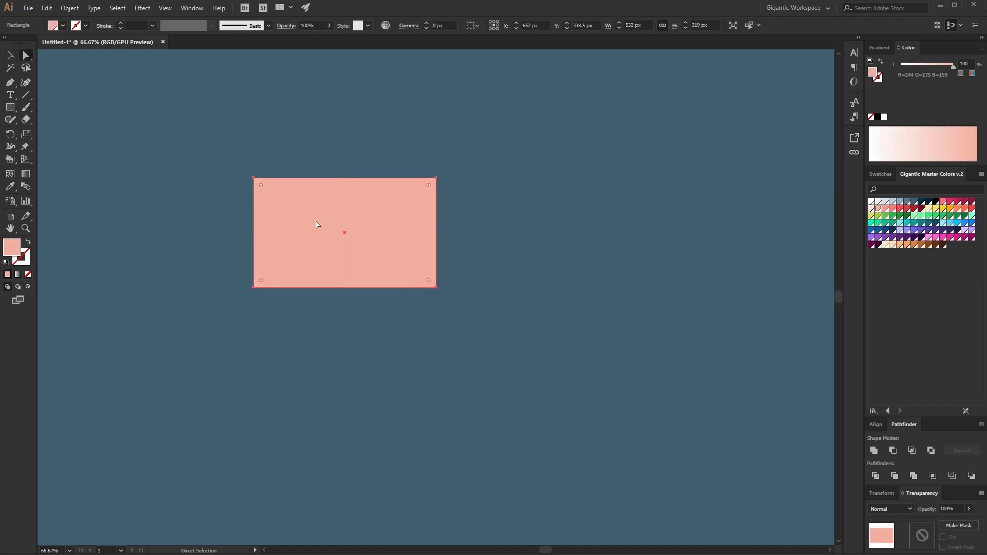
{"action": "left_click_drag", "start_coordinate": [256, 182], "coordinate": [286, 208]}
{"action": "left_click", "coordinate": [11, 57]}
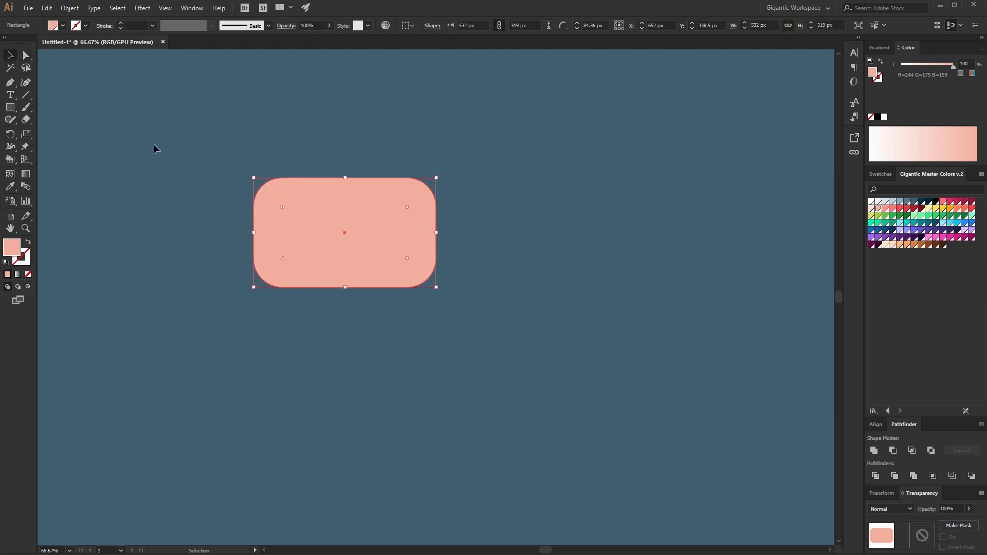
{"action": "left_click_drag", "start_coordinate": [385, 258], "coordinate": [427, 276]}
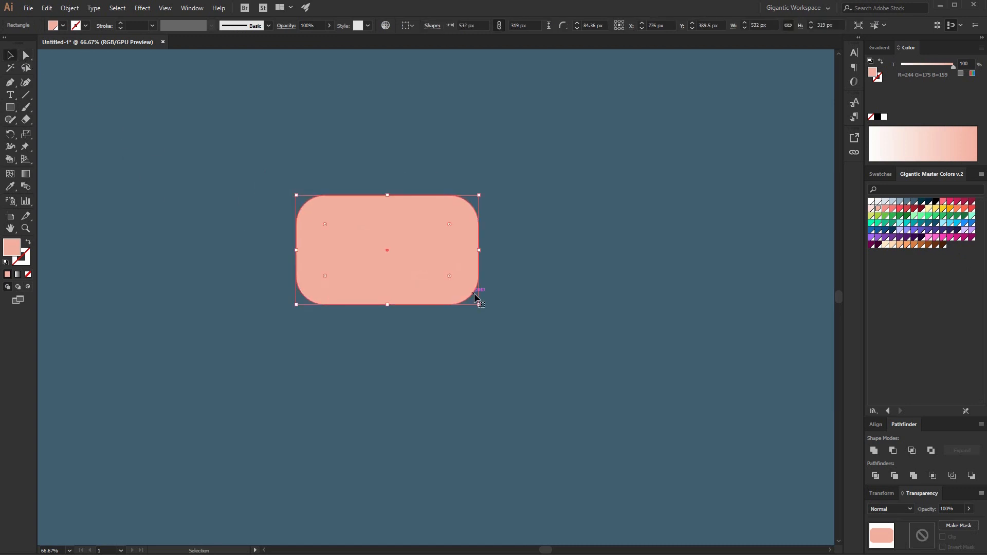
{"action": "left_click", "coordinate": [516, 282]}
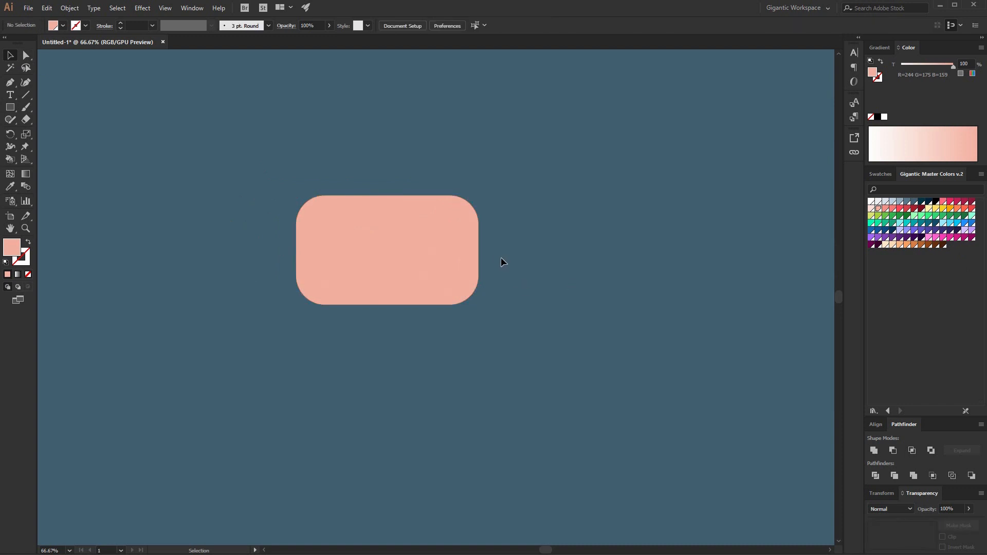
Draw a dark teal strap about 583 by 85 px across the face, extending slightly past both sides.
{"action": "key", "text": "m"}
{"action": "left_click_drag", "start_coordinate": [286, 229], "coordinate": [487, 258]}
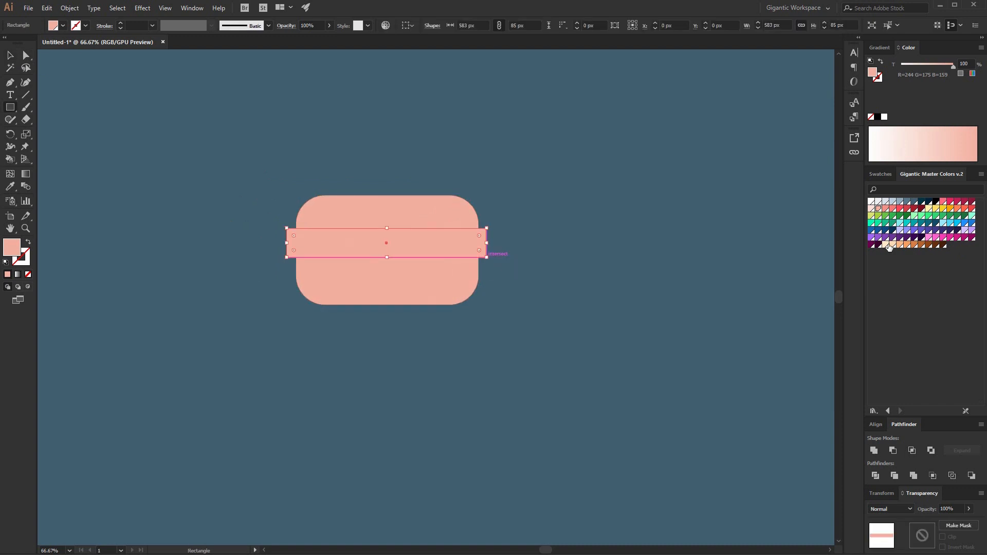
{"action": "left_click", "coordinate": [923, 204]}
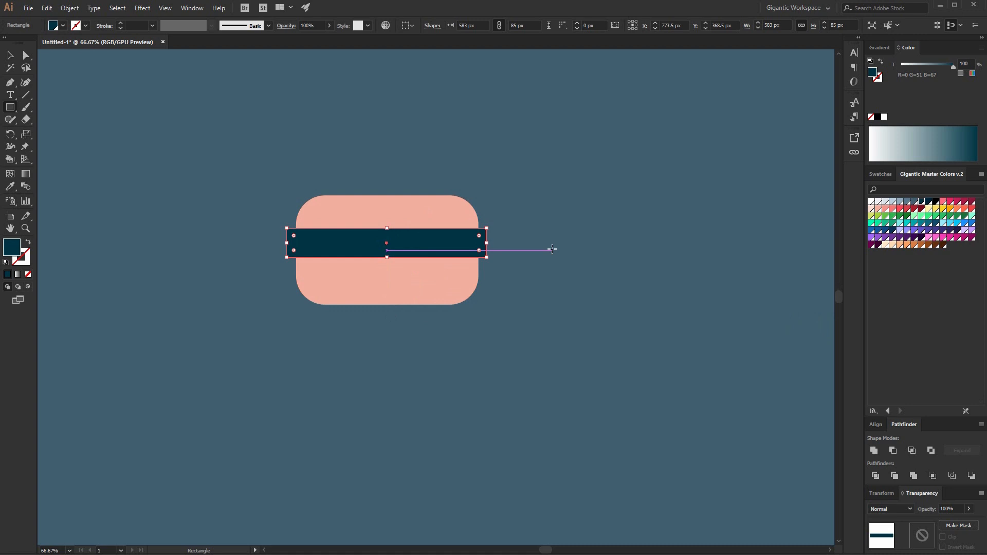
Draw a navy circle about 266 px wide beside the face, with a concentric lime green copy scaled to about 148 px.
{"action": "key", "text": "l"}
{"action": "left_click_drag", "start_coordinate": [533, 187], "coordinate": [624, 278]}
{"action": "left_click", "coordinate": [9, 58]}
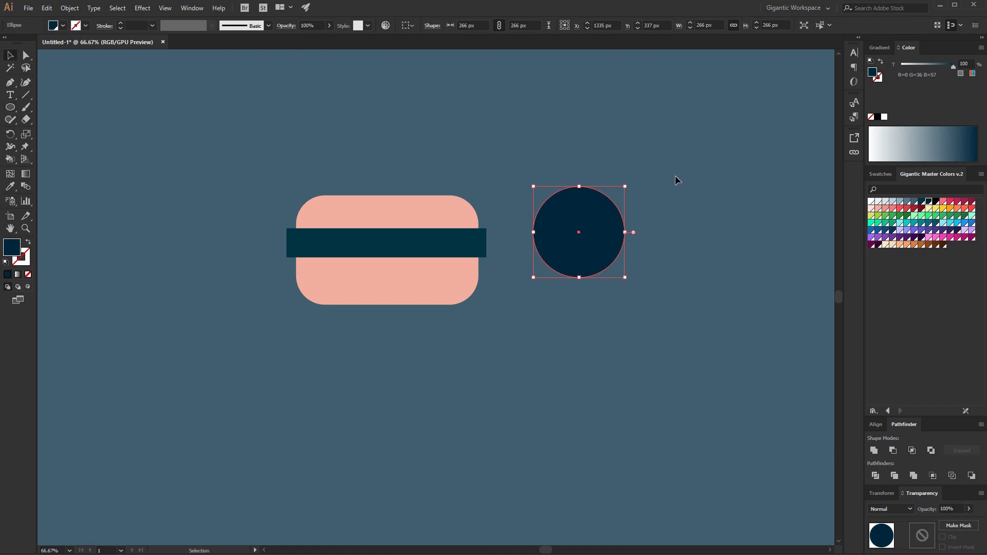
{"action": "left_click_drag", "start_coordinate": [626, 185], "coordinate": [604, 207]}
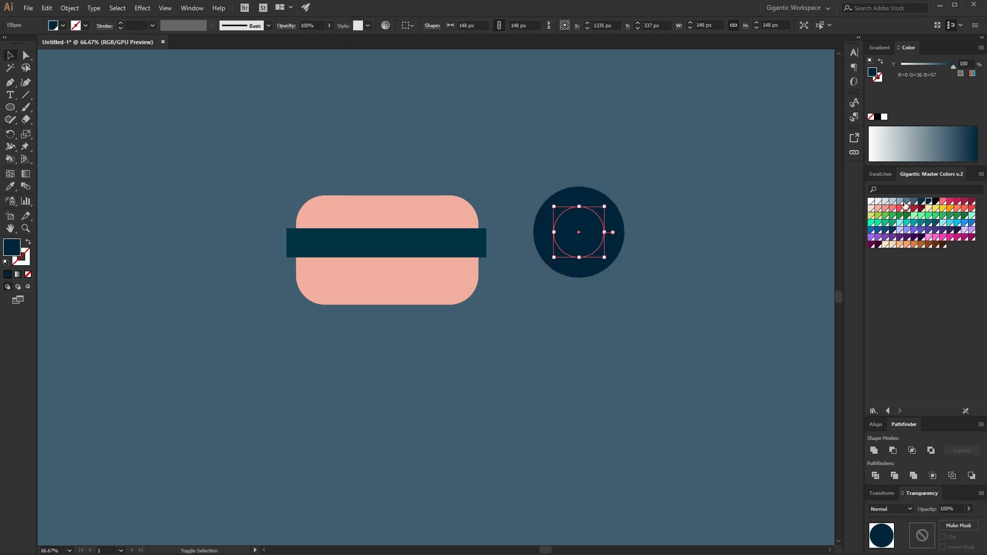
{"action": "left_click", "coordinate": [879, 218]}
{"action": "left_click", "coordinate": [538, 291]}
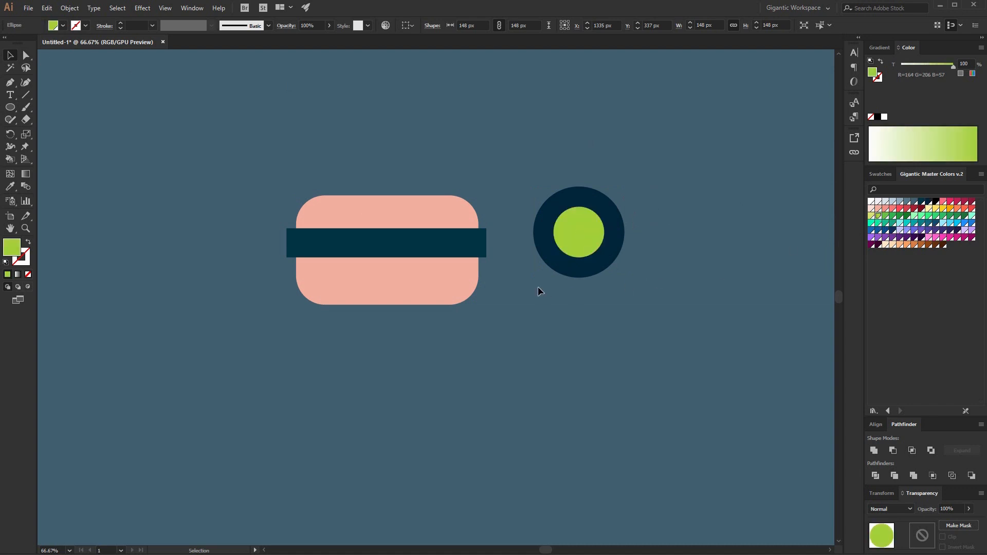
Recolor the strap to the circle's navy (R=0 G=36 B=57).
{"action": "left_click", "coordinate": [469, 252]}
{"action": "key", "text": "ctrl+1"}
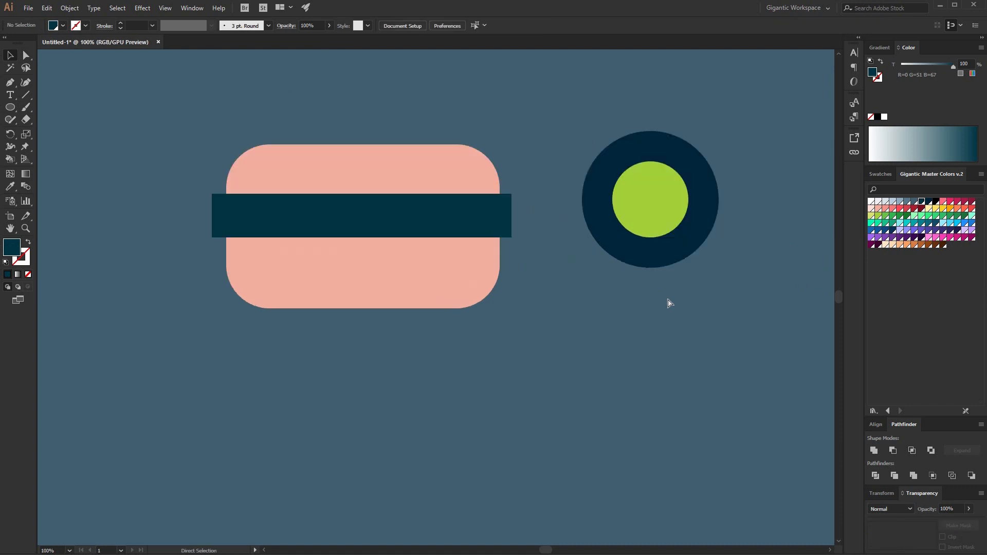
{"action": "left_click", "coordinate": [931, 202]}
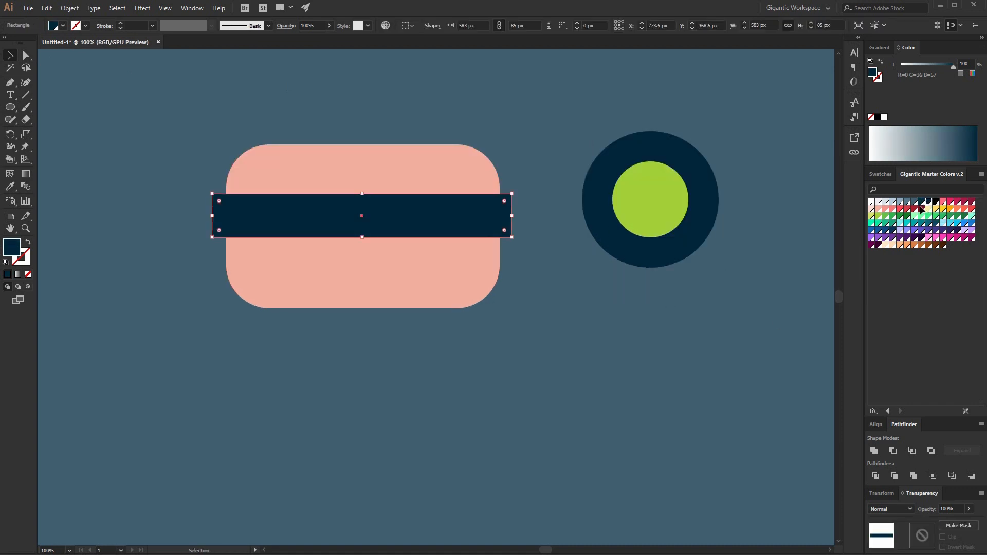
{"action": "left_click", "coordinate": [641, 357]}
Draw a white rectangle about 159 by 356 px, rotate it 45 degrees, and place its edge diagonally through the circles' center.
{"action": "key", "text": "m"}
{"action": "left_click_drag", "start_coordinate": [549, 131], "coordinate": [630, 313]}
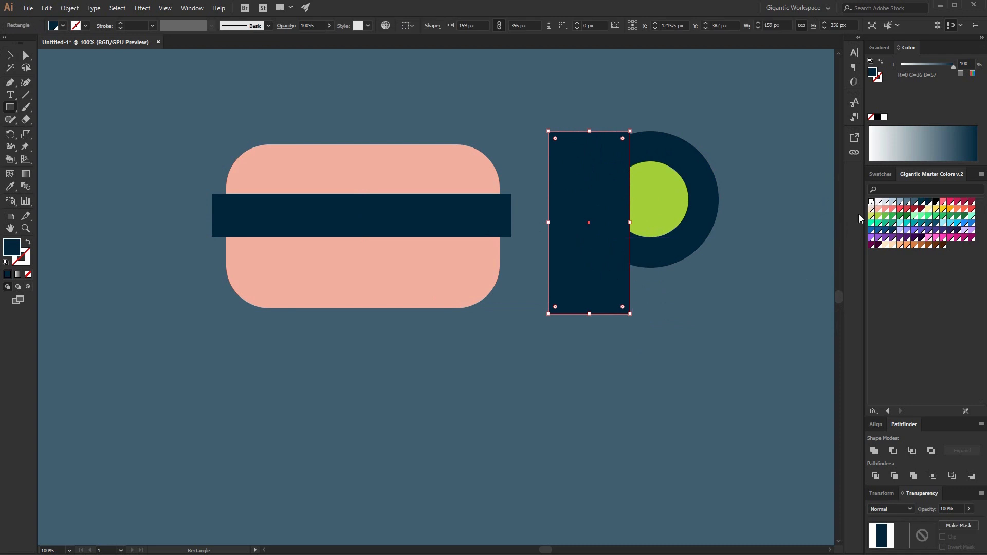
{"action": "left_click", "coordinate": [871, 203]}
{"action": "left_click", "coordinate": [10, 56]}
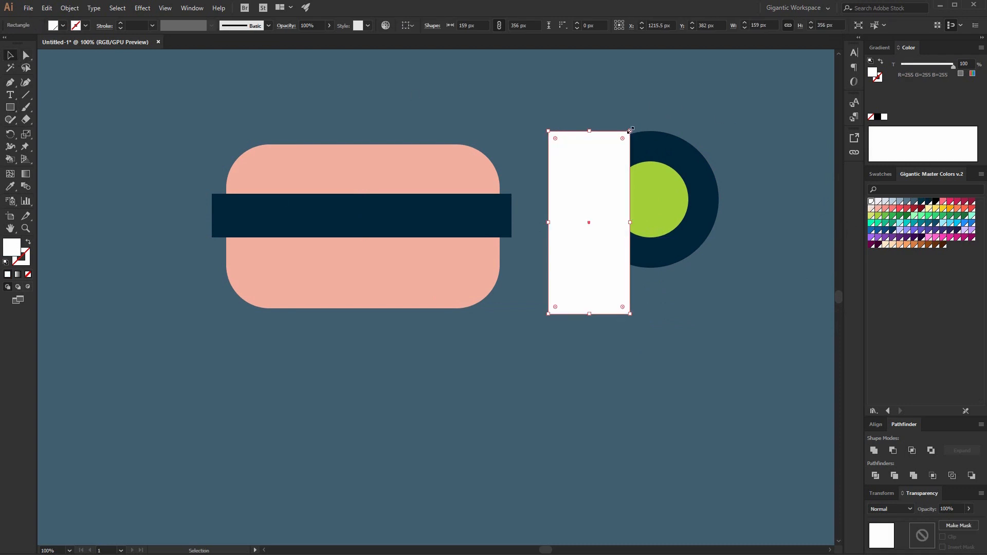
{"action": "left_click_drag", "start_coordinate": [633, 127], "coordinate": [688, 185]}
{"action": "left_click_drag", "start_coordinate": [612, 211], "coordinate": [656, 150]}
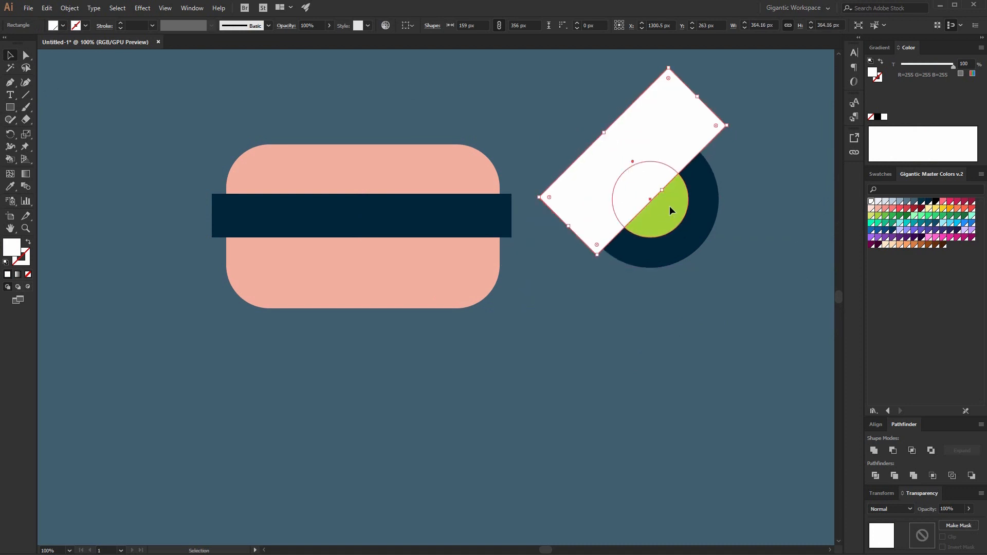
Divide the green circle with the white rectangle, ungroup the pieces, and delete the white part outside the circle.
{"action": "left_click", "coordinate": [669, 221]}
{"action": "key", "text": "a"}
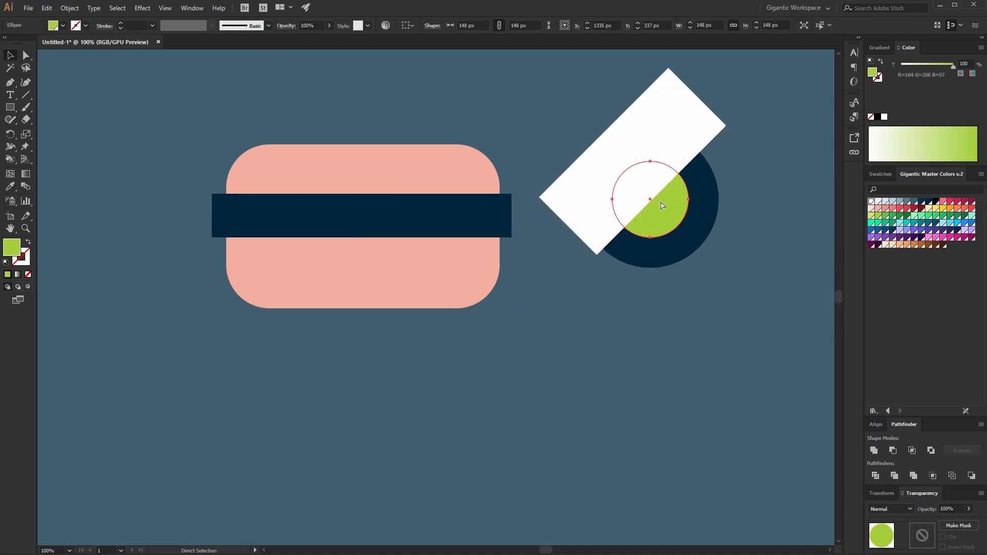
{"action": "key", "text": "ctrl"}
{"action": "left_click", "coordinate": [672, 131], "text": "shift"}
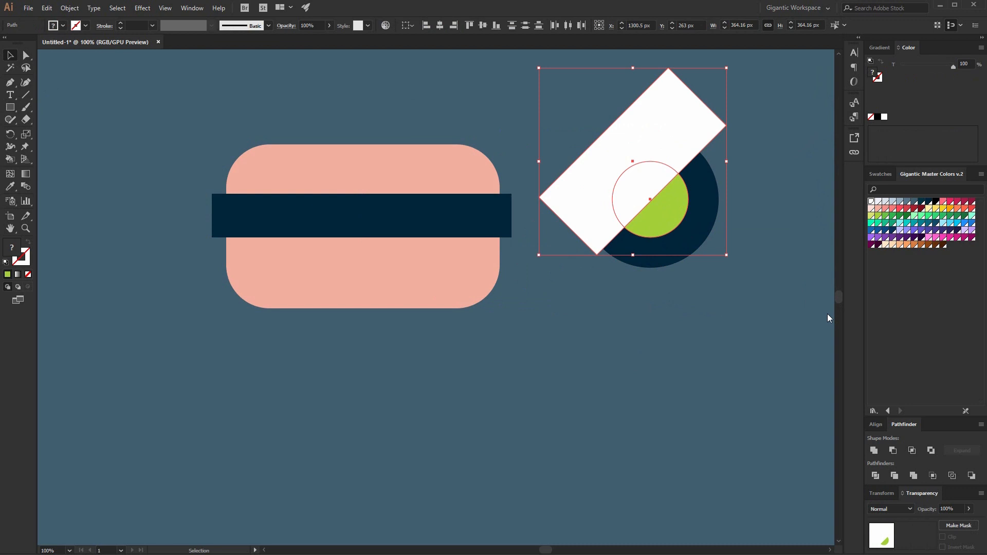
{"action": "left_click", "coordinate": [880, 476]}
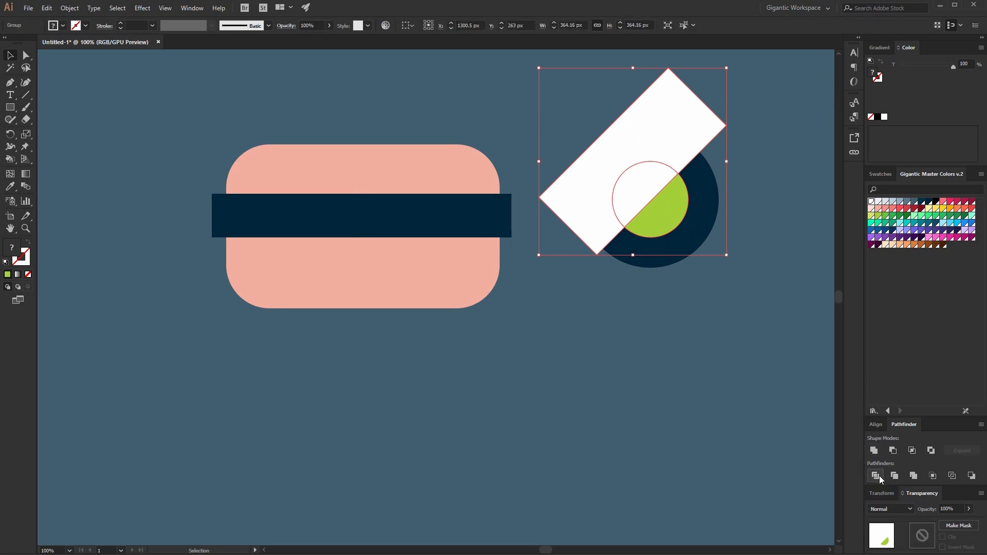
{"action": "right_click", "coordinate": [664, 217]}
{"action": "left_click", "coordinate": [711, 303]}
{"action": "left_click", "coordinate": [689, 151]}
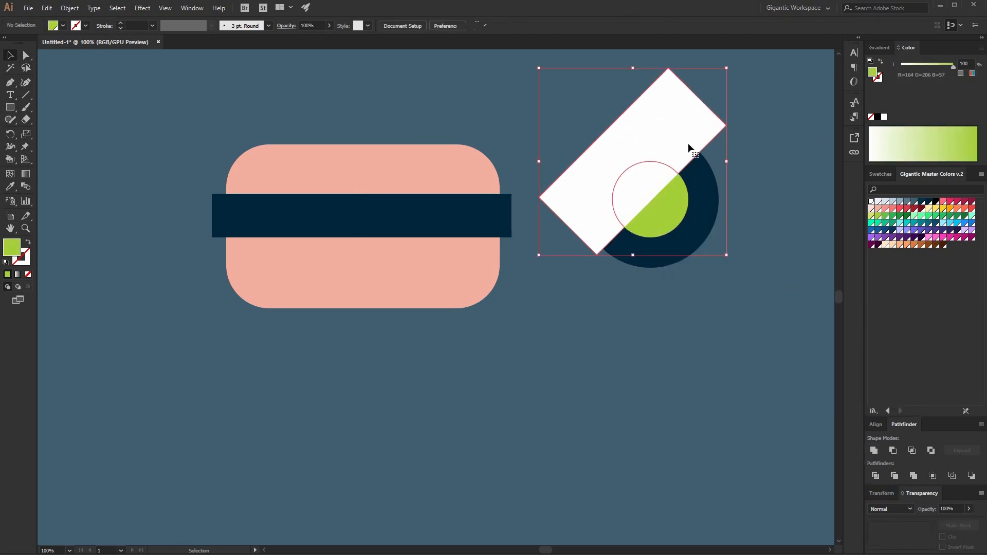
{"action": "key", "text": "Delete"}
Scale down the whole goggle lens and place it over the strap on the left half of the face.
{"action": "left_click_drag", "start_coordinate": [733, 119], "coordinate": [606, 273]}
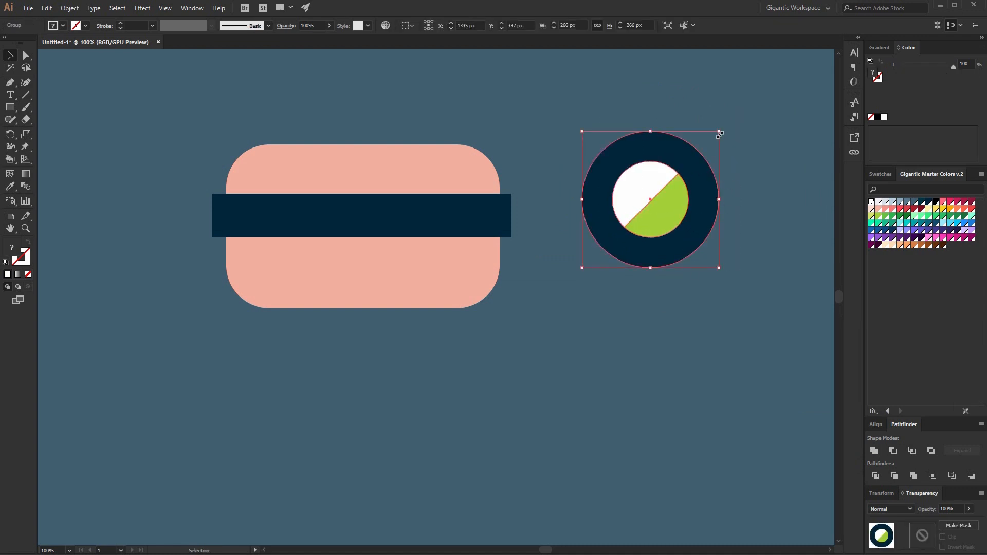
{"action": "left_click_drag", "start_coordinate": [719, 131], "coordinate": [711, 154]}
{"action": "left_click_drag", "start_coordinate": [668, 206], "coordinate": [326, 216]}
{"action": "left_click_drag", "start_coordinate": [357, 164], "coordinate": [358, 161]}
Duplicate the lens horizontally onto the right half of the face and group the two lenses.
{"action": "left_click_drag", "start_coordinate": [324, 209], "coordinate": [438, 208]}
{"action": "key", "text": "ctrl+g"}
{"action": "left_click", "coordinate": [558, 147]}
Align the face, strap and lenses to one another by their horizontal centers.
{"action": "key", "text": "ctrl+a"}
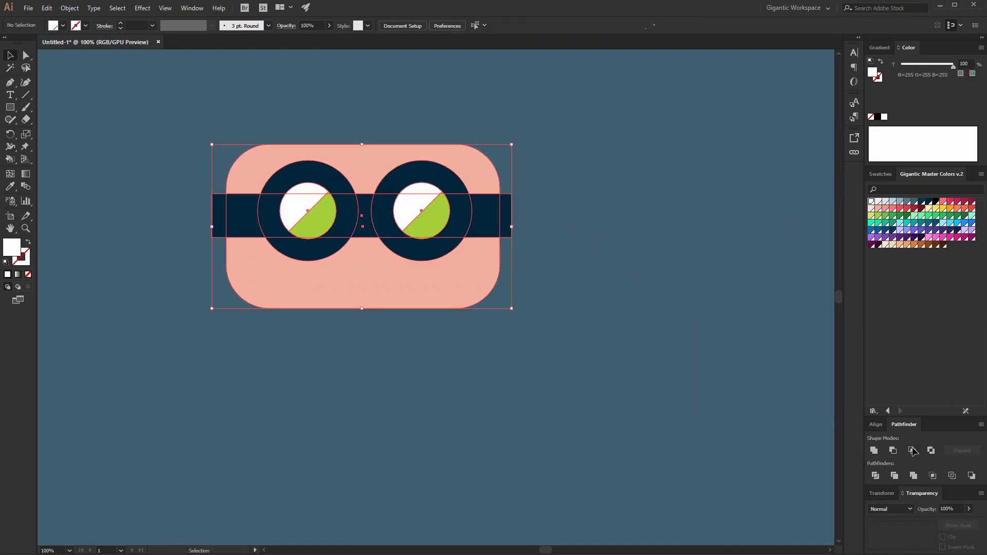
{"action": "left_click", "coordinate": [877, 425]}
{"action": "left_click", "coordinate": [893, 447]}
{"action": "left_click", "coordinate": [779, 425]}
{"action": "left_click", "coordinate": [463, 298]}
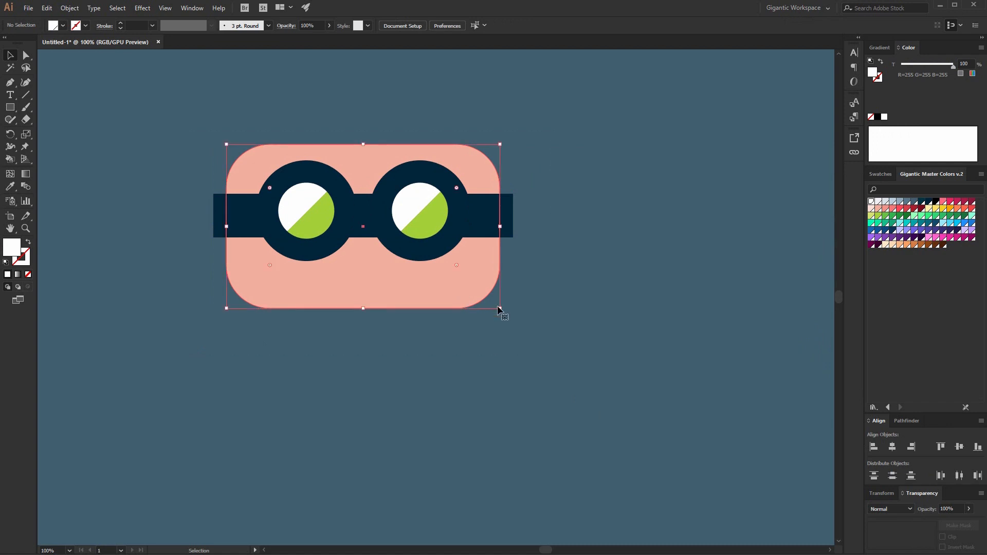
{"action": "left_click", "coordinate": [349, 343]}
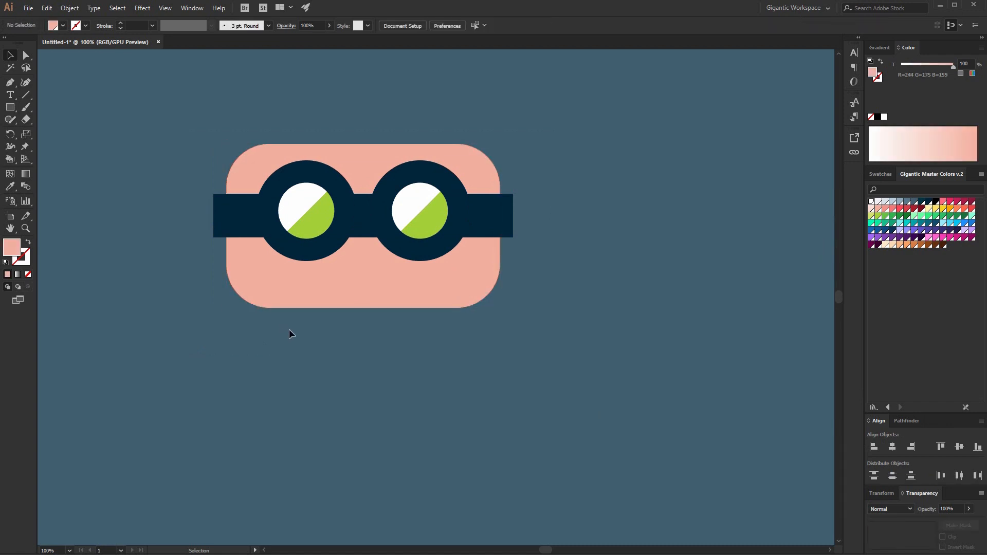
Draw a darker salmon (R=246 G=146 B=138) rectangle about 647 by 70 px across the face directly below the strap.
{"action": "key", "text": "m"}
{"action": "left_click_drag", "start_coordinate": [197, 237], "coordinate": [530, 273]}
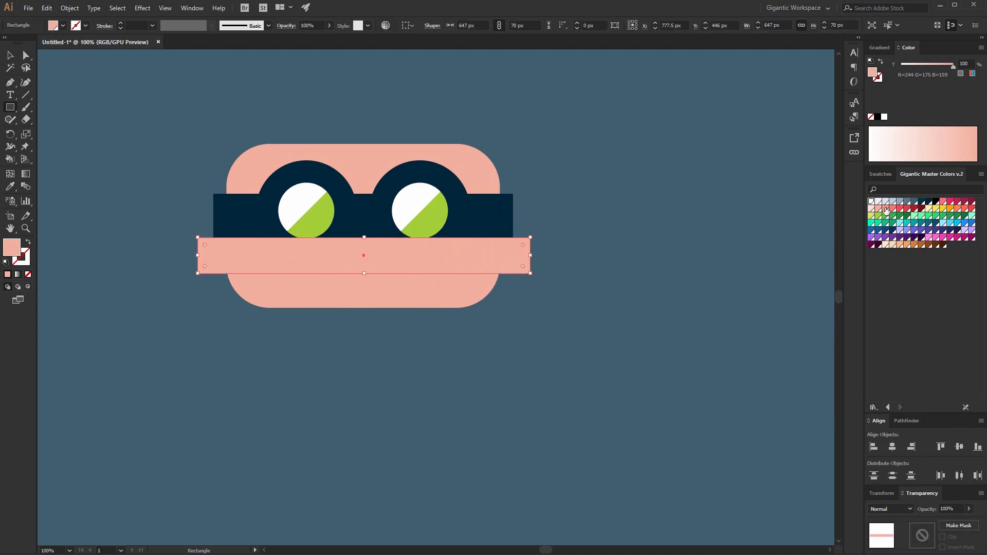
{"action": "left_click", "coordinate": [886, 209]}
Round the ends of the new salmon bar completely with a 35 px corner radius.
{"action": "key", "text": "a"}
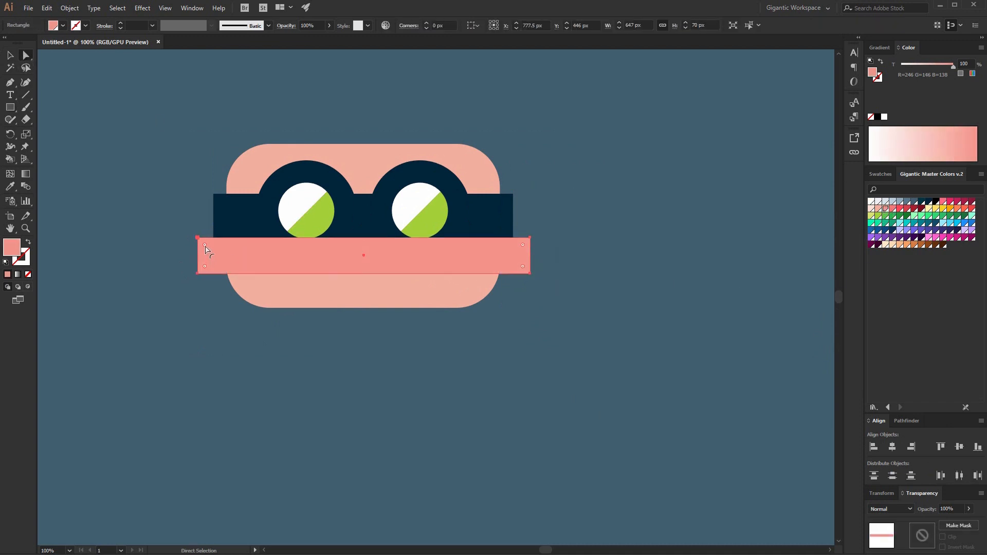
{"action": "left_click", "coordinate": [218, 329]}
{"action": "left_click", "coordinate": [403, 253]}
{"action": "left_click_drag", "start_coordinate": [523, 245], "coordinate": [494, 253]}
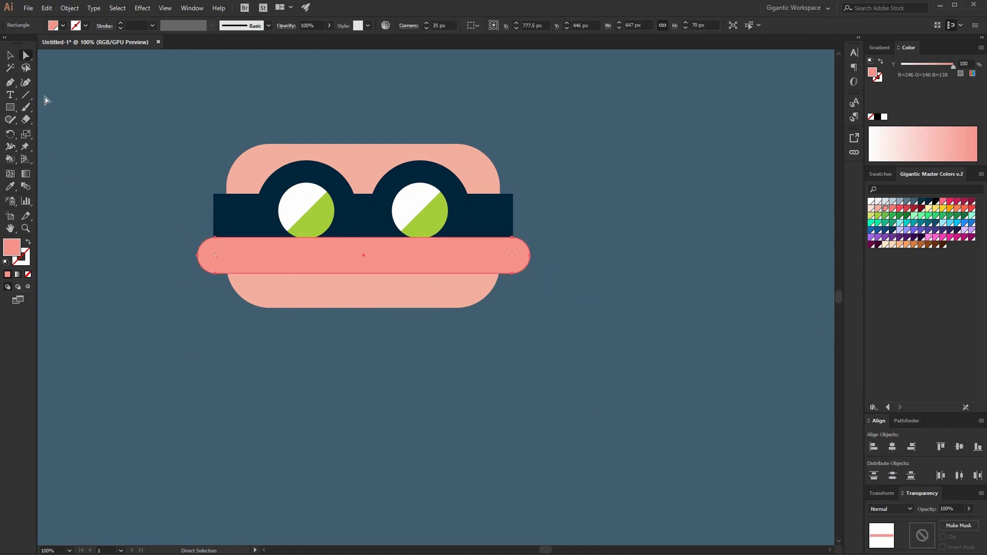
Send the rounded bar behind the face to form the ears and recolor it coral (R=246 G=118 B=117).
{"action": "left_click", "coordinate": [10, 55]}
{"action": "key", "text": "ctrl+shift+["}
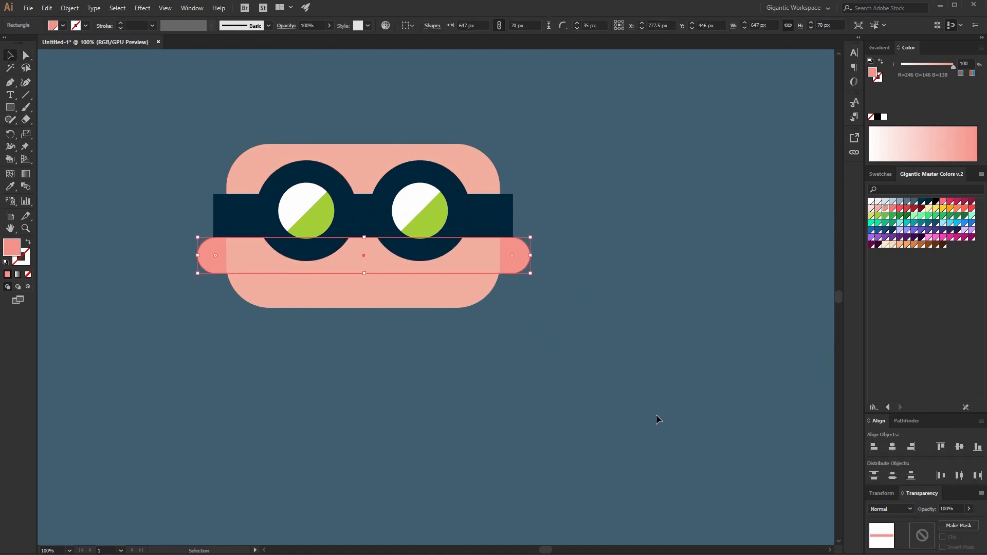
{"action": "left_click", "coordinate": [658, 419]}
{"action": "left_click", "coordinate": [894, 209]}
{"action": "left_click", "coordinate": [784, 240]}
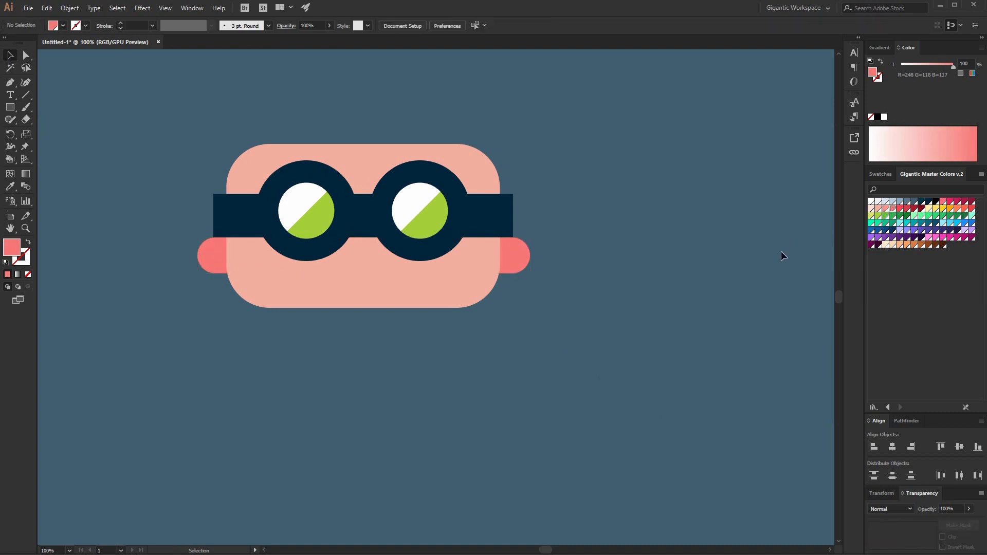
Duplicate the face shape, offsetting the copy slightly upward.
{"action": "left_click", "coordinate": [415, 292]}
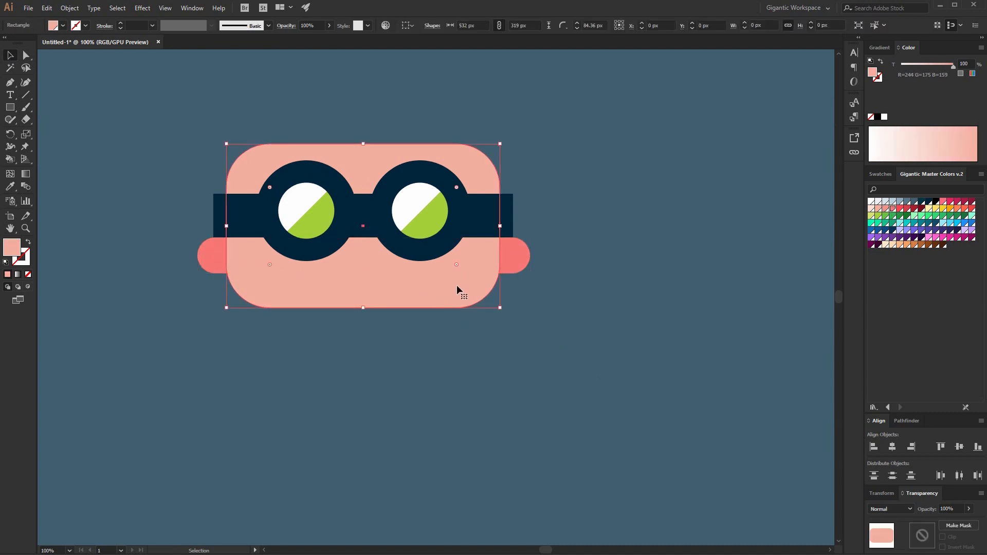
{"action": "key", "text": "a"}
{"action": "key", "text": "v"}
{"action": "left_click_drag", "start_coordinate": [442, 291], "coordinate": [437, 263], "text": "alt"}
Subtract the raised face copy from the duplicate face with Minus Front and recolor the remaining chin shadow salmon (R=246 G=146 B=138).
{"action": "left_click", "coordinate": [424, 291]}
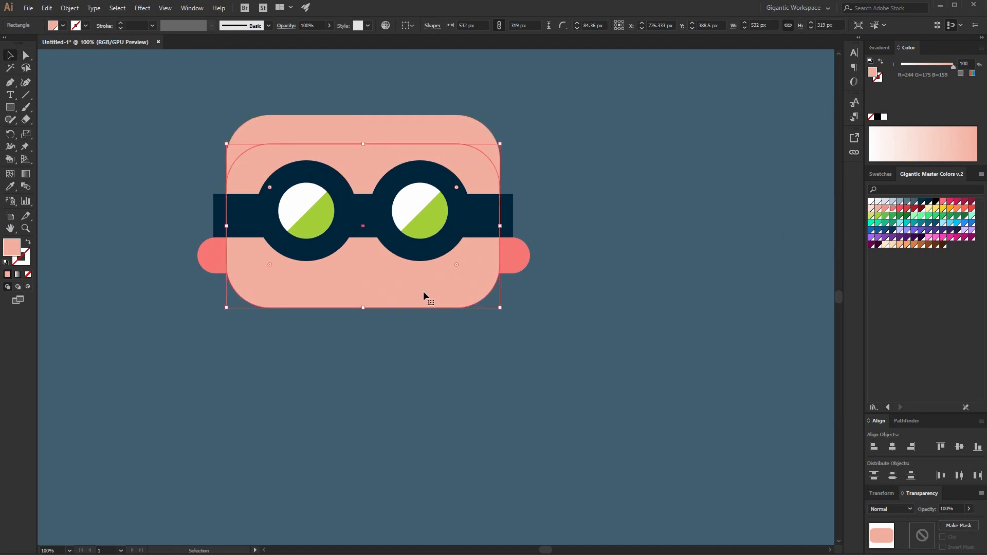
{"action": "left_click", "coordinate": [469, 273], "text": "shift"}
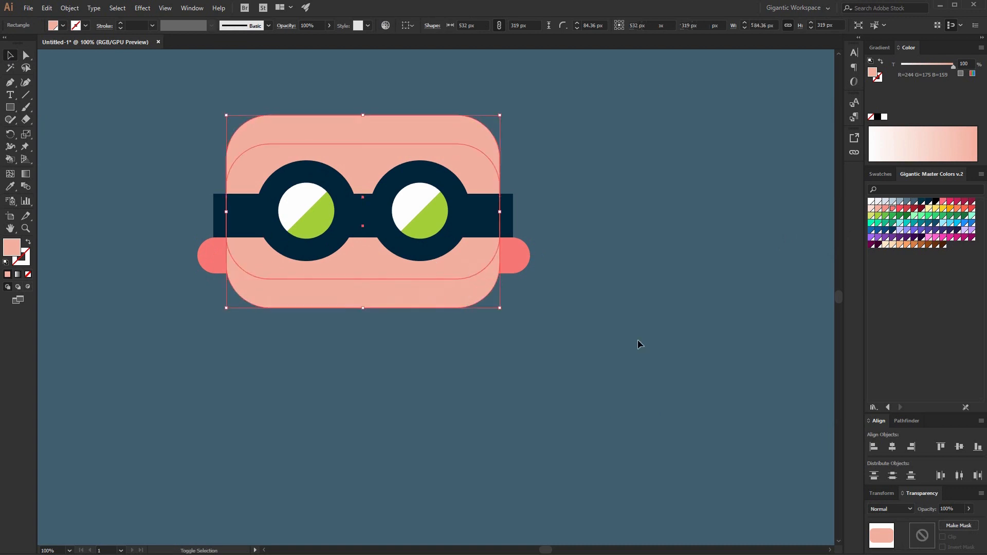
{"action": "left_click", "coordinate": [906, 421]}
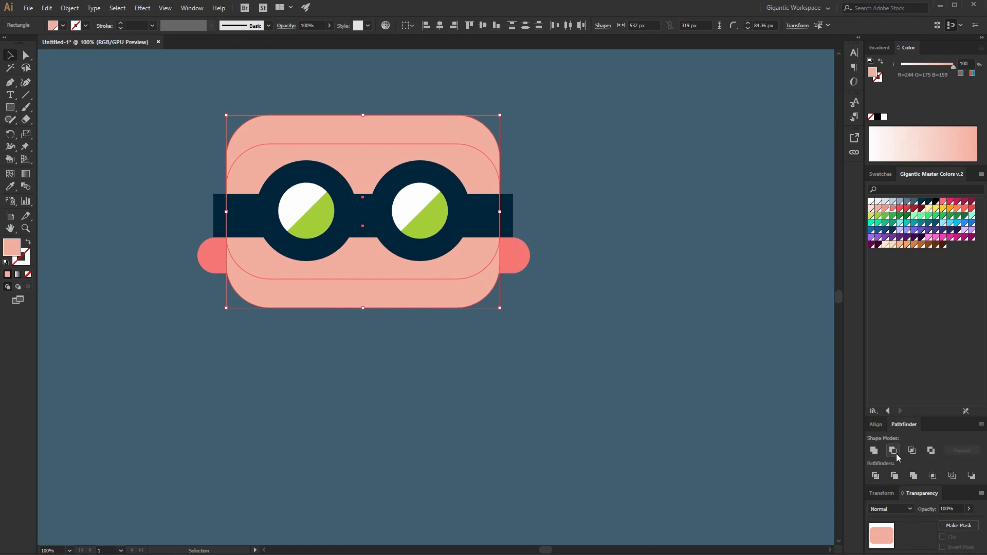
{"action": "left_click", "coordinate": [893, 450]}
{"action": "left_click", "coordinate": [885, 208]}
{"action": "key", "text": "ctrl+h"}
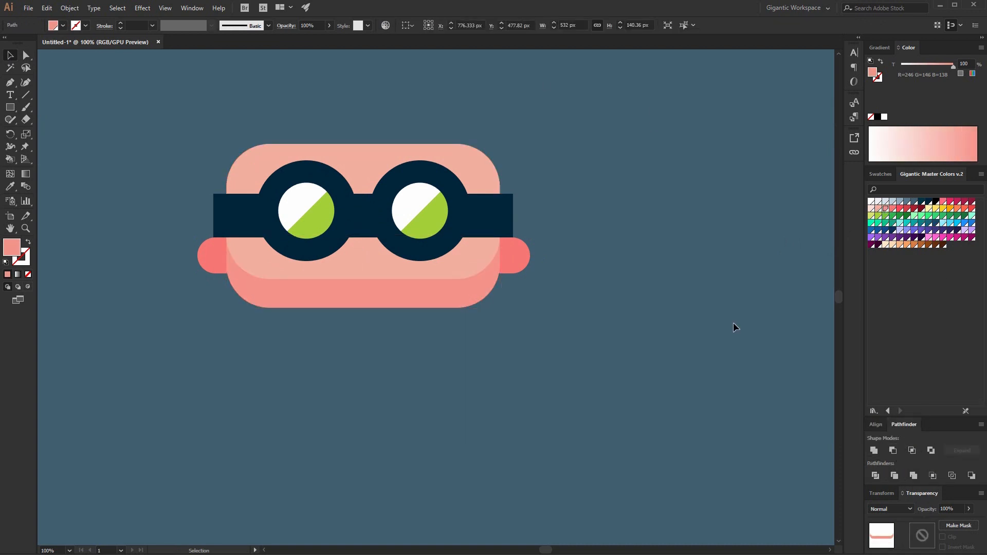
{"action": "left_click", "coordinate": [744, 344]}
Draw a coral (R=246 G=118 B=117) rectangle about 120 by 39 px below the goggles as the mouth and round its ends fully.
{"action": "key", "text": "m"}
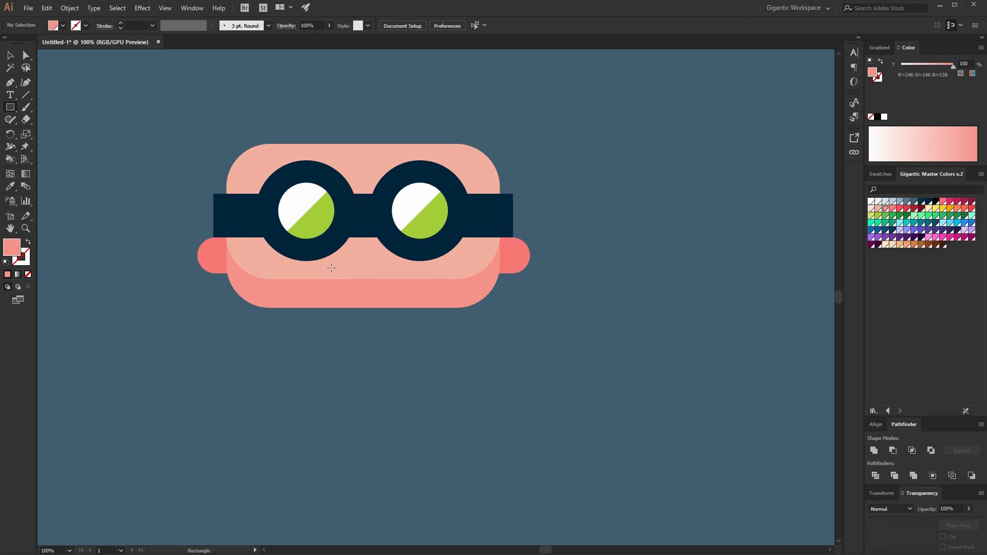
{"action": "left_click_drag", "start_coordinate": [330, 265], "coordinate": [409, 284]}
{"action": "left_click", "coordinate": [893, 208]}
{"action": "key", "text": "a"}
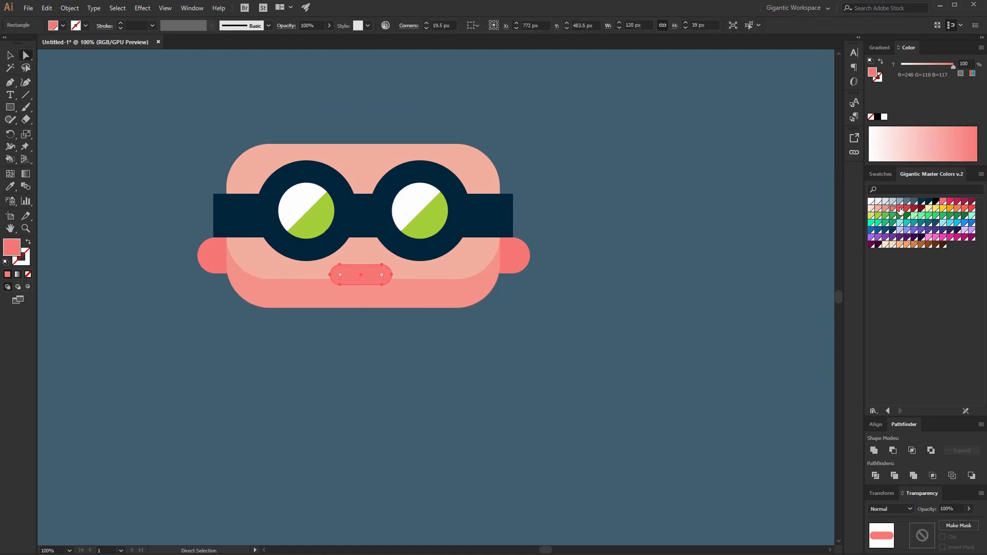
Select all the head shapes and center them horizontally on each other.
{"action": "left_click", "coordinate": [9, 56]}
{"action": "left_click_drag", "start_coordinate": [177, 121], "coordinate": [577, 280]}
{"action": "left_click", "coordinate": [876, 424]}
{"action": "left_click", "coordinate": [893, 446]}
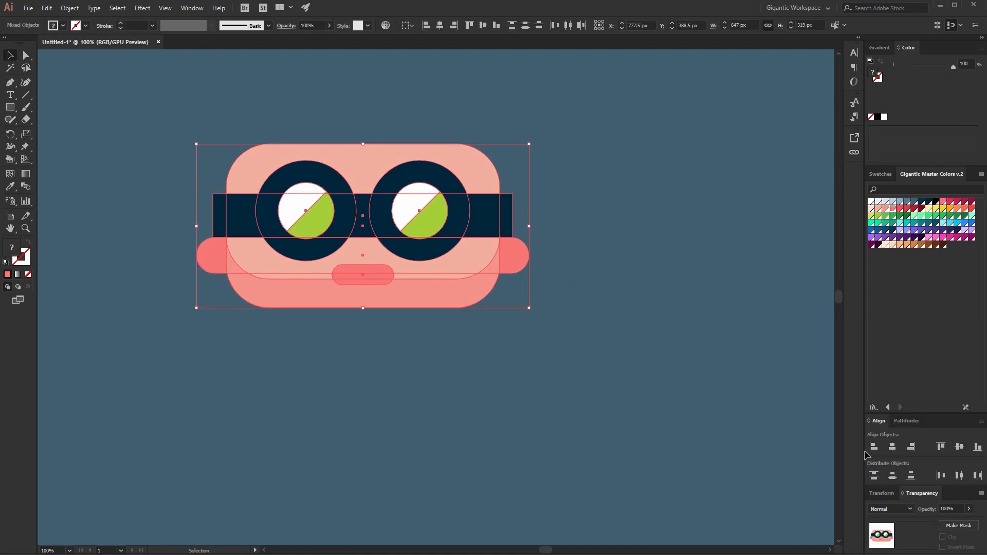
Move the whole head toward the middle of the canvas and scale it down to about three quarters.
{"action": "left_click_drag", "start_coordinate": [486, 216], "coordinate": [567, 290]}
{"action": "left_click_drag", "start_coordinate": [243, 181], "coordinate": [625, 375]}
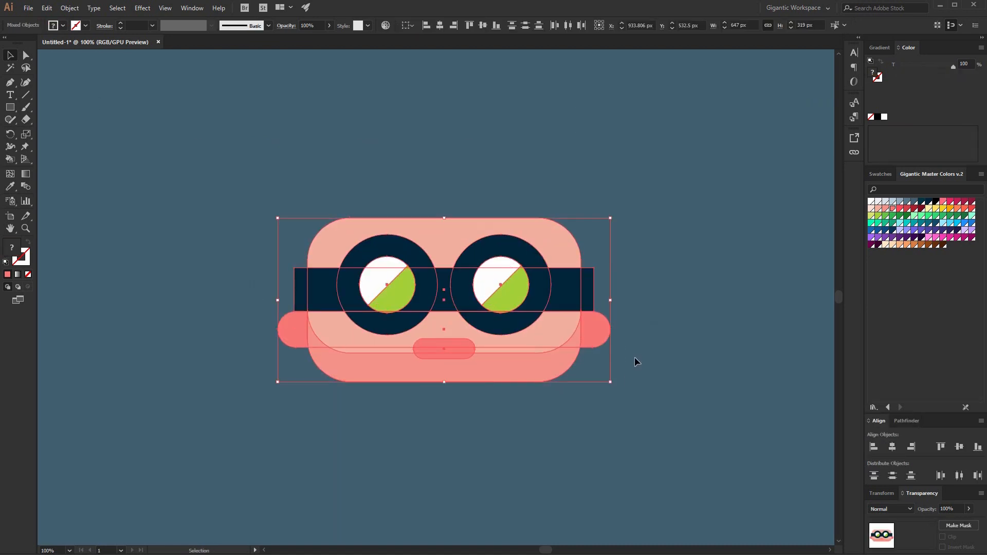
{"action": "key", "text": "a"}
{"action": "key", "text": "ctrl+g"}
{"action": "left_click_drag", "start_coordinate": [507, 303], "coordinate": [520, 219]}
{"action": "left_click_drag", "start_coordinate": [626, 134], "coordinate": [549, 229]}
{"action": "left_click", "coordinate": [715, 191]}
{"action": "left_click", "coordinate": [606, 238]}
{"action": "left_click", "coordinate": [568, 263]}
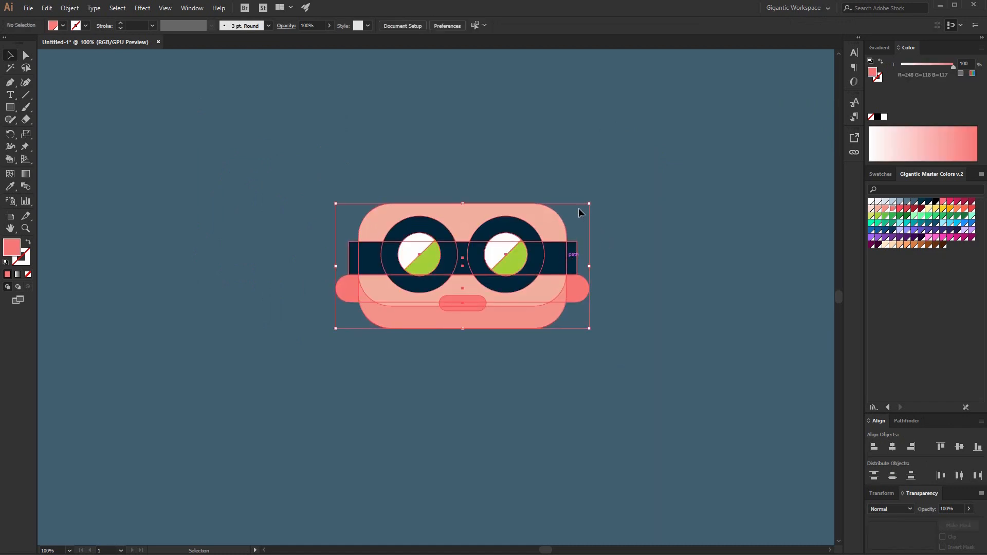
Resize the whole head proportionally about its center to about 314 px wide.
{"action": "left_click_drag", "start_coordinate": [590, 204], "coordinate": [526, 264]}
{"action": "left_click", "coordinate": [548, 266]}
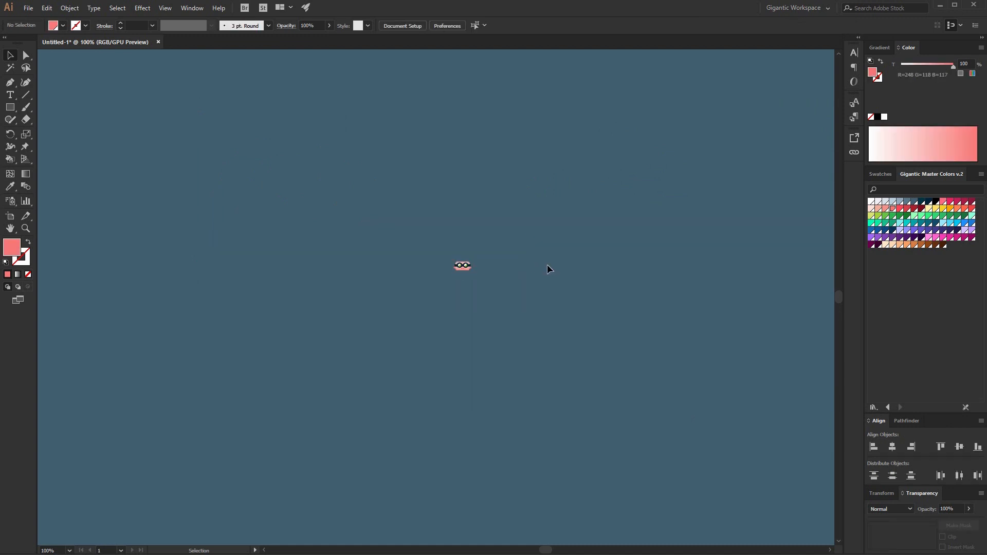
{"action": "left_click", "coordinate": [464, 266]}
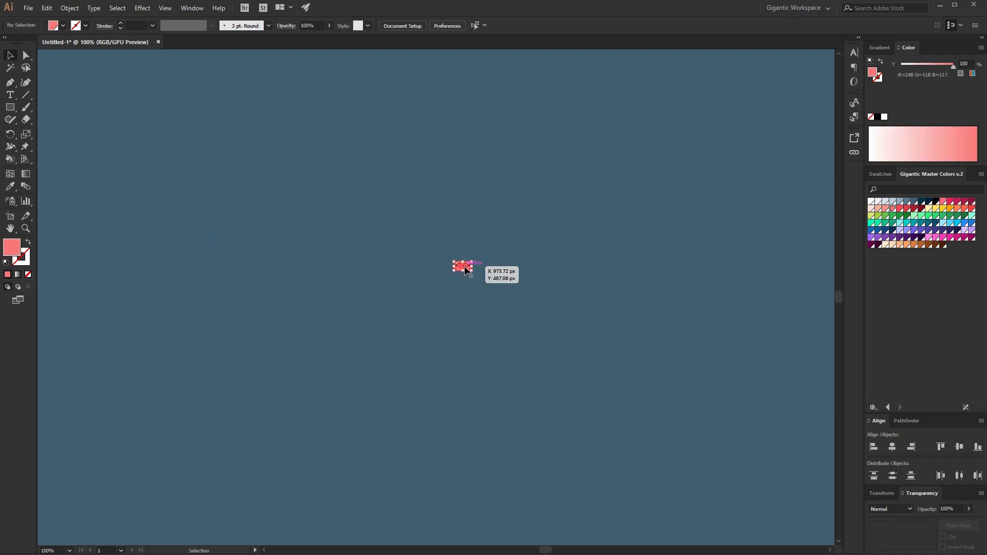
{"action": "left_click_drag", "start_coordinate": [471, 261], "coordinate": [543, 200]}
{"action": "left_click", "coordinate": [463, 331]}
Draw a rectangle about 122 by 96 px directly below the chin as the body and fill it red (R=237 G=64 B=66).
{"action": "key", "text": "m"}
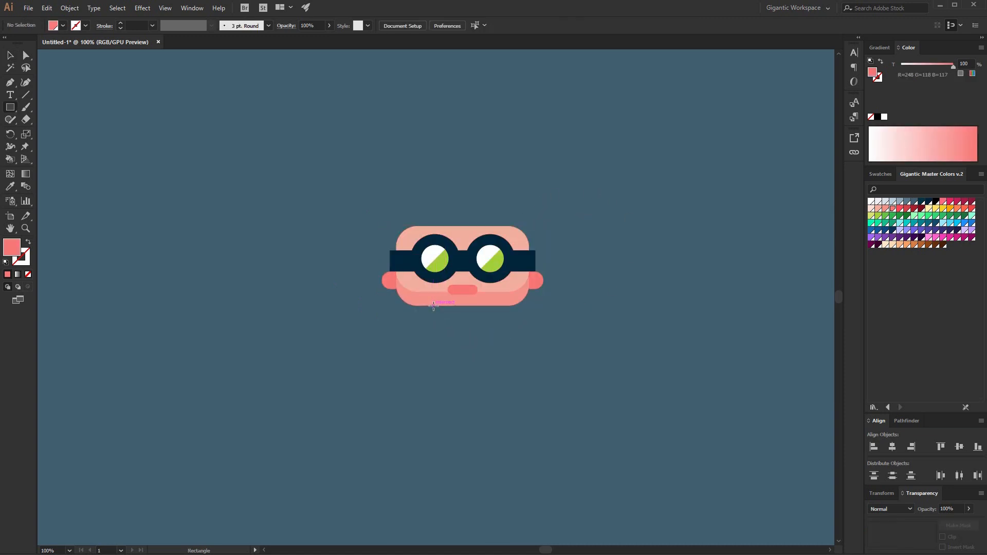
{"action": "left_click_drag", "start_coordinate": [433, 307], "coordinate": [497, 355]}
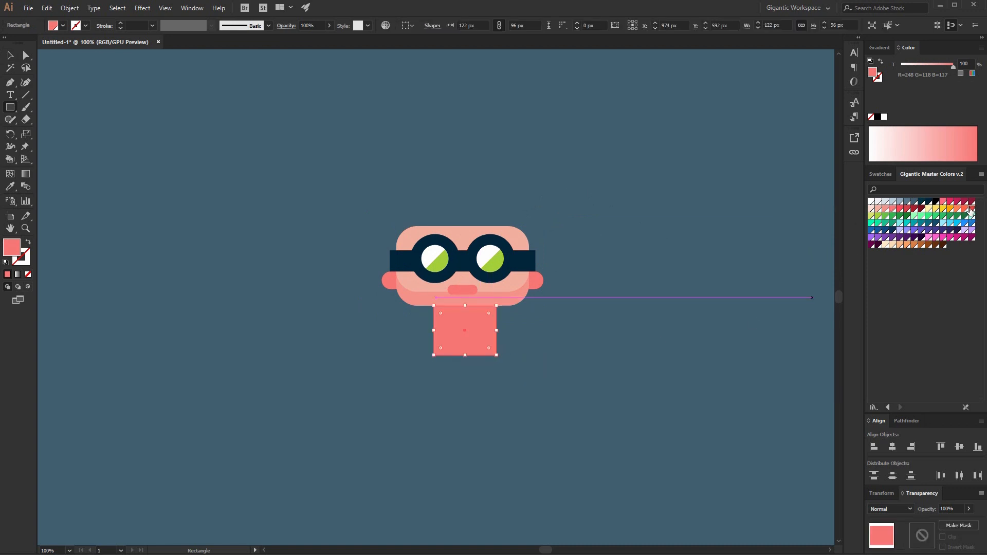
{"action": "left_click", "coordinate": [971, 210]}
Round the red body's corners to about 20.5 px and shorten it by moving its bottom anchor points up.
{"action": "key", "text": "a"}
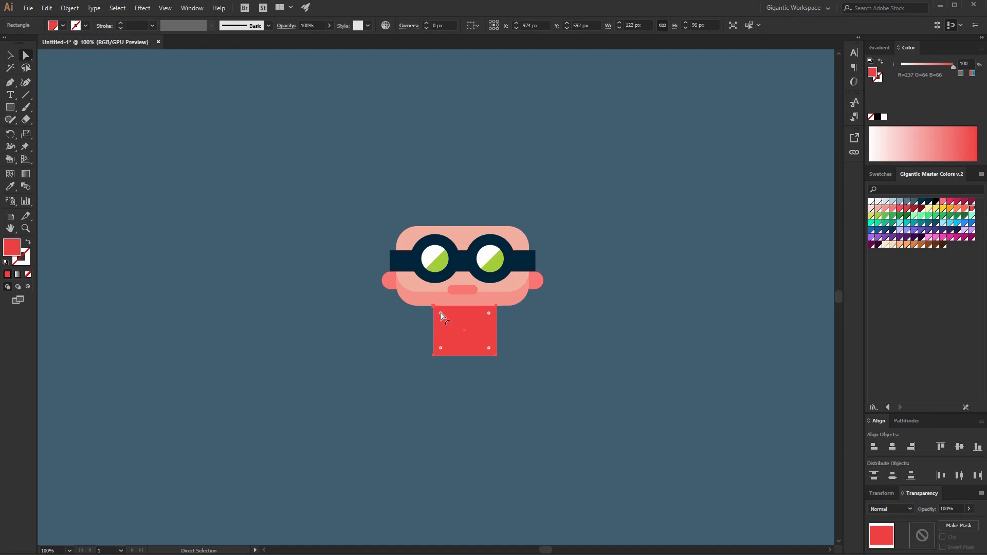
{"action": "left_click_drag", "start_coordinate": [441, 313], "coordinate": [418, 338]}
{"action": "key", "text": "Up"}
{"action": "key", "text": "Up"}
{"action": "key", "text": "Up"}
{"action": "key", "text": "Up"}
{"action": "key", "text": "Up"}
{"action": "key", "text": "Up"}
{"action": "key", "text": "Up"}
{"action": "key", "text": "Up"}
{"action": "key", "text": "Up"}
{"action": "key", "text": "Up"}
{"action": "key", "text": "Up"}
{"action": "key", "text": "Up"}
{"action": "key", "text": "Up"}
{"action": "key", "text": "Up"}
{"action": "key", "text": "Up"}
{"action": "key", "text": "Up"}
{"action": "key", "text": "Up"}
{"action": "key", "text": "Up"}
{"action": "key", "text": "Up"}
{"action": "key", "text": "Up"}
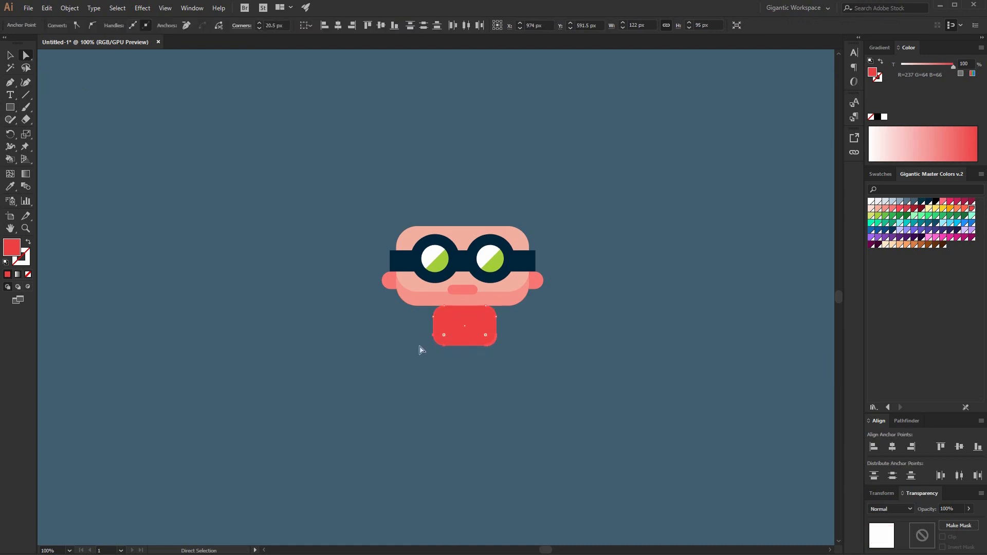
{"action": "key", "text": "Down"}
{"action": "key", "text": "Down"}
{"action": "key", "text": "Down"}
Select the head and red body together and center them horizontally on each other.
{"action": "left_click", "coordinate": [12, 55]}
{"action": "left_click_drag", "start_coordinate": [337, 153], "coordinate": [606, 345]}
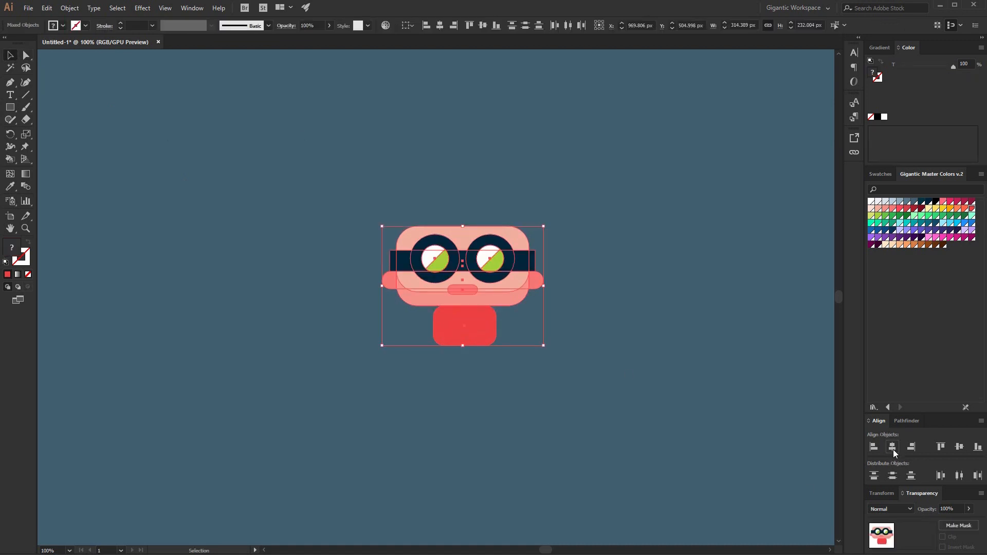
{"action": "left_click", "coordinate": [893, 448]}
{"action": "left_click", "coordinate": [631, 366]}
Draw a belt about 122 by 18 px across the red body and fill it with the goggle strap's navy (R=0 G=36 B=57).
{"action": "key", "text": "ctrl+equal"}
{"action": "key", "text": "ctrl+equal"}
{"action": "key", "text": "ctrl+equal"}
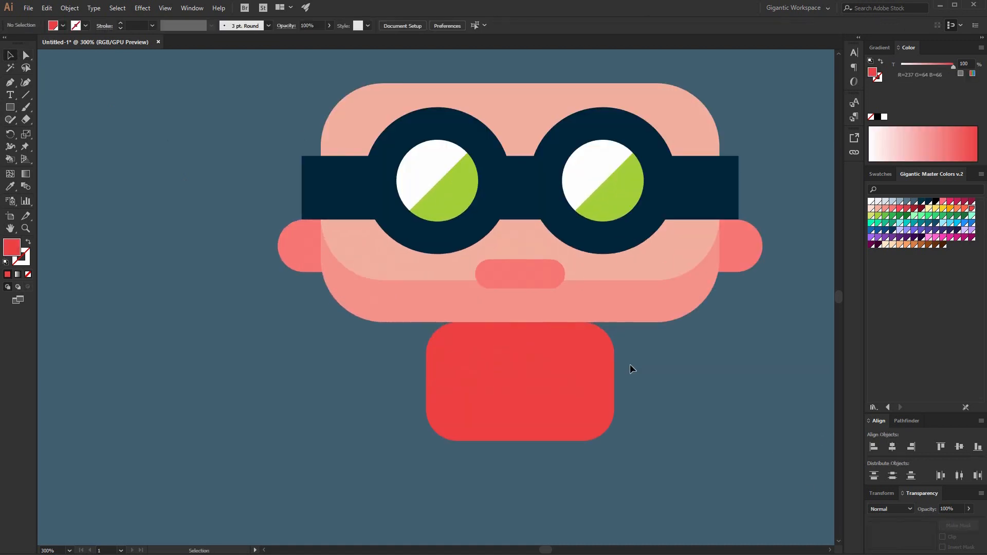
{"action": "key", "text": "m"}
{"action": "left_click_drag", "start_coordinate": [427, 375], "coordinate": [615, 399]}
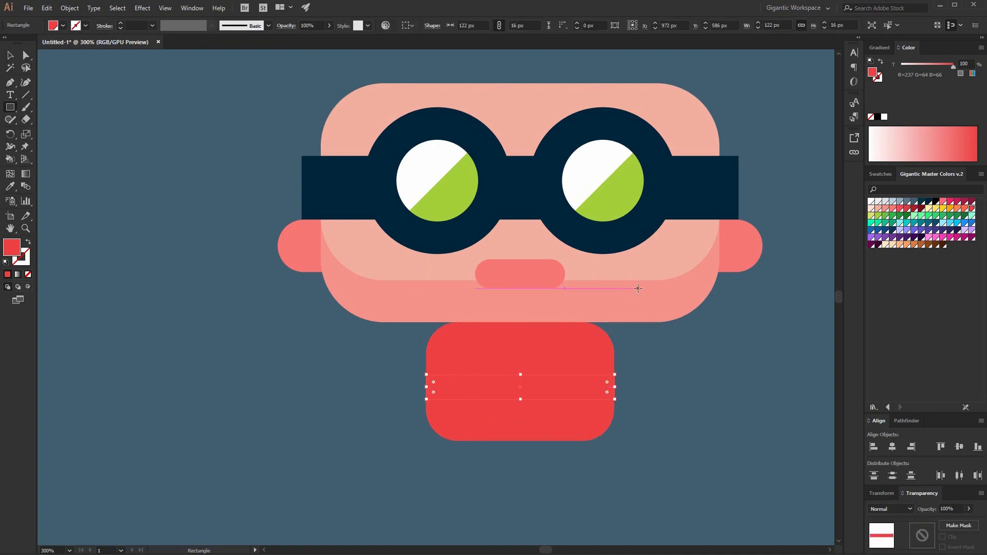
{"action": "key", "text": "i"}
{"action": "left_click", "coordinate": [688, 205]}
{"action": "key", "text": "v"}
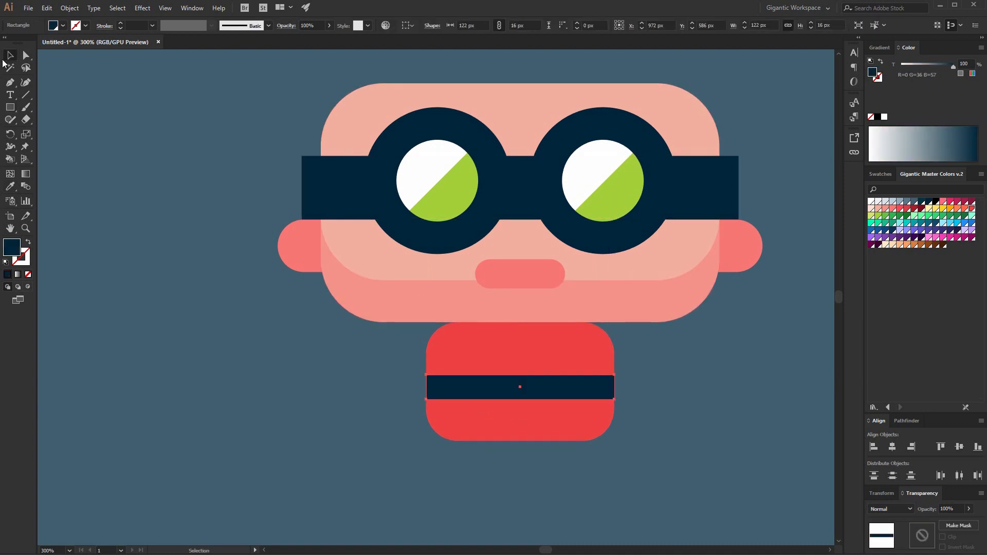
{"action": "left_click_drag", "start_coordinate": [522, 401], "coordinate": [522, 403]}
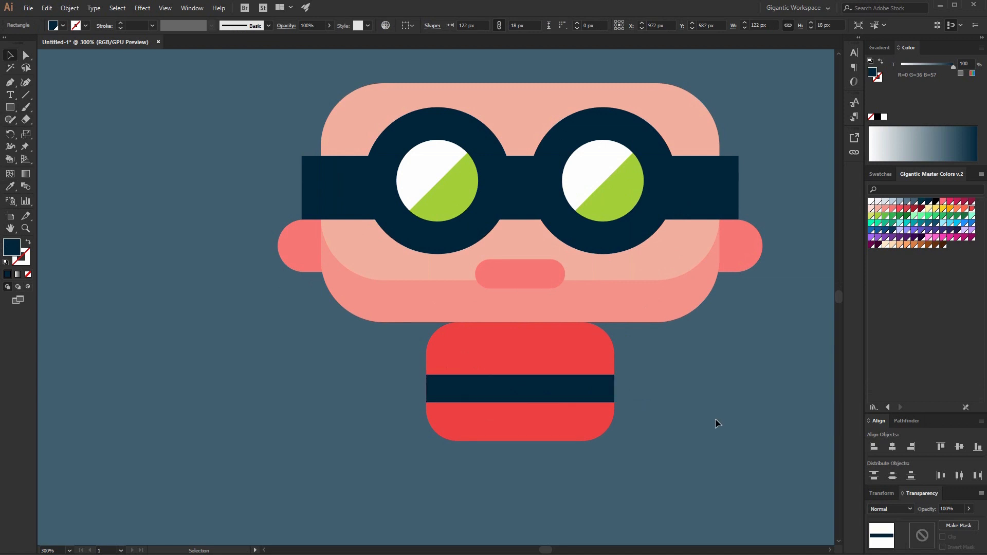
Select the red body together with the belt and shift both slightly to the right.
{"action": "left_click", "coordinate": [714, 419]}
{"action": "key", "text": "a"}
{"action": "key", "text": "ctrl+equal"}
{"action": "key", "text": "ctrl+equal"}
{"action": "scroll", "coordinate": [565, 370], "scroll_direction": "down", "scroll_amount": 3}
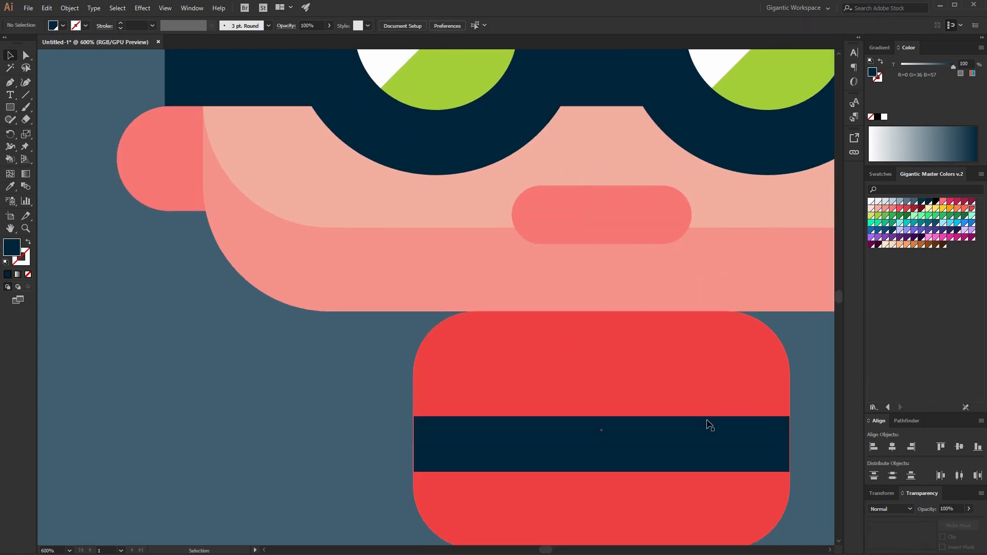
{"action": "left_click", "coordinate": [638, 343], "text": "shift"}
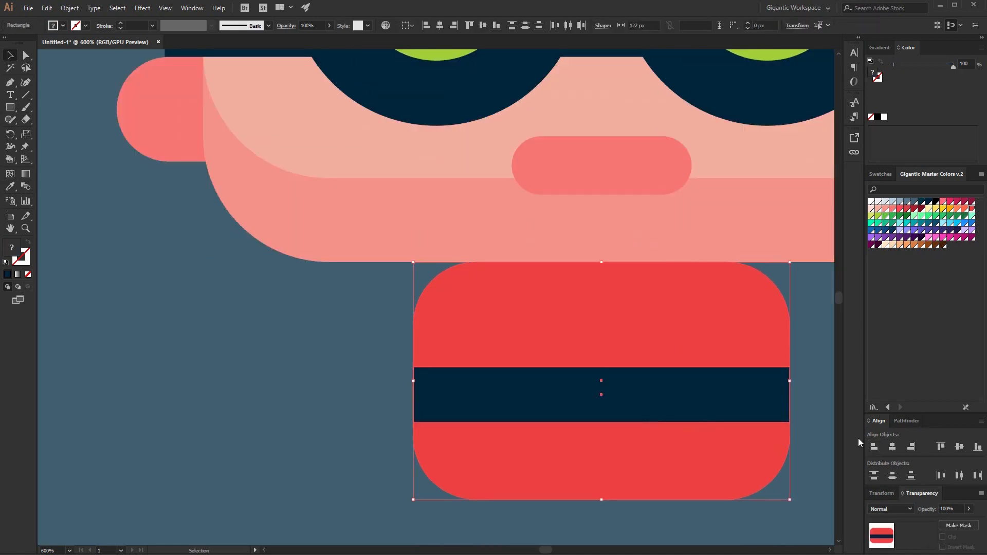
{"action": "left_click", "coordinate": [671, 393]}
{"action": "left_click_drag", "start_coordinate": [657, 388], "coordinate": [652, 350]}
{"action": "left_click", "coordinate": [388, 431]}
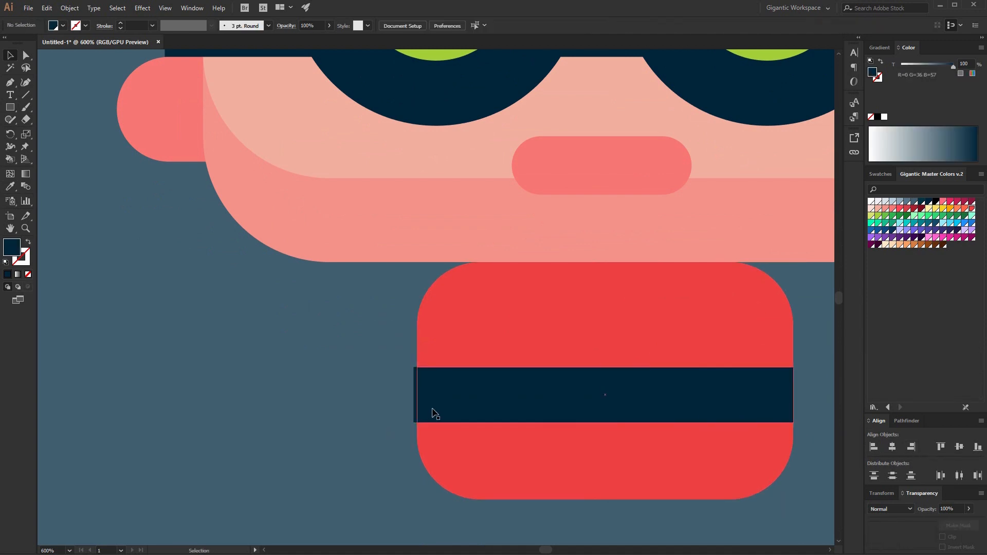
Widen the navy belt so it overhangs the red body by about 4 px on each side.
{"action": "left_click", "coordinate": [428, 413]}
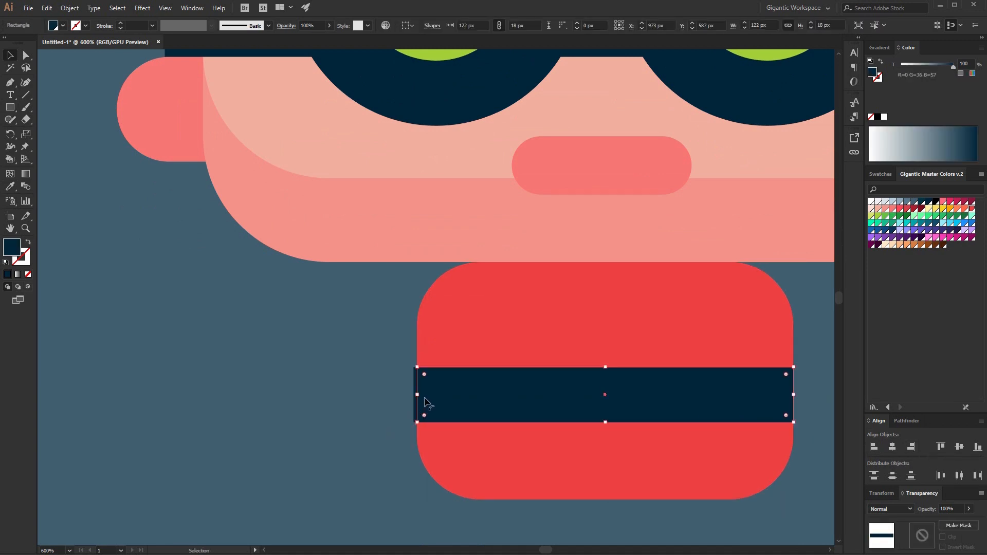
{"action": "left_click_drag", "start_coordinate": [794, 394], "coordinate": [806, 393]}
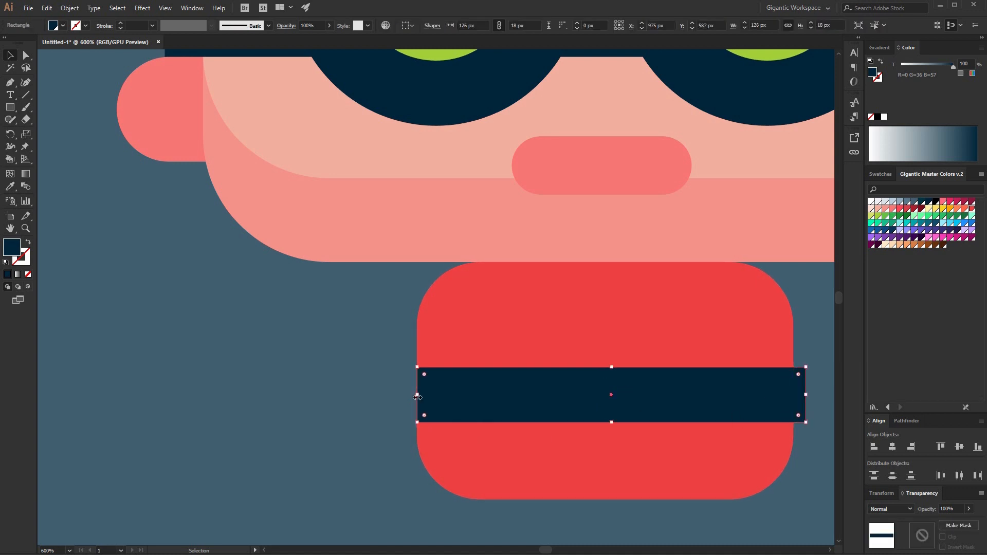
{"action": "left_click_drag", "start_coordinate": [417, 397], "coordinate": [403, 397]}
{"action": "left_click", "coordinate": [357, 383]}
Select the entire character and center all its shapes horizontally, including the widened belt.
{"action": "key", "text": "ctrl+minus"}
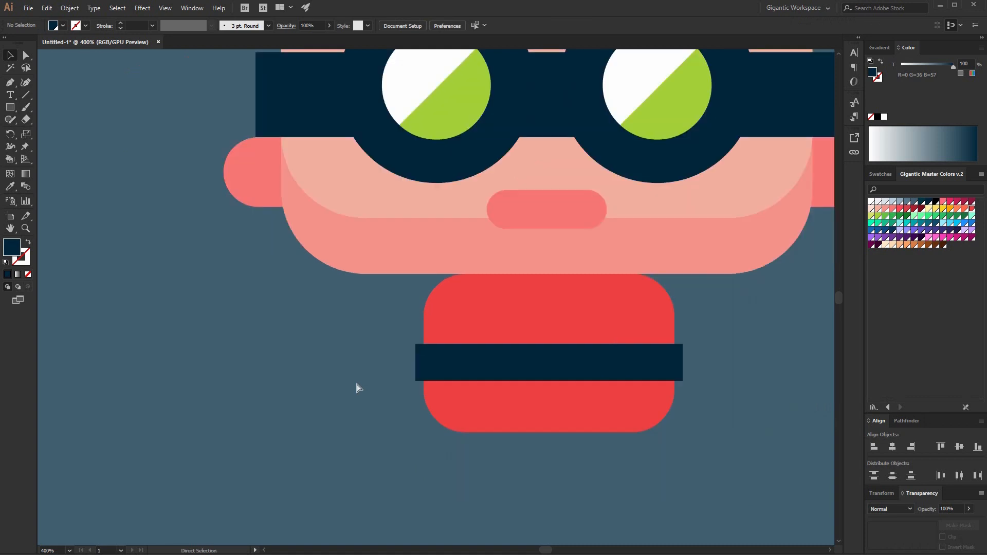
{"action": "key", "text": "ctrl+minus"}
{"action": "scroll", "coordinate": [566, 321], "scroll_direction": "up", "scroll_amount": 2}
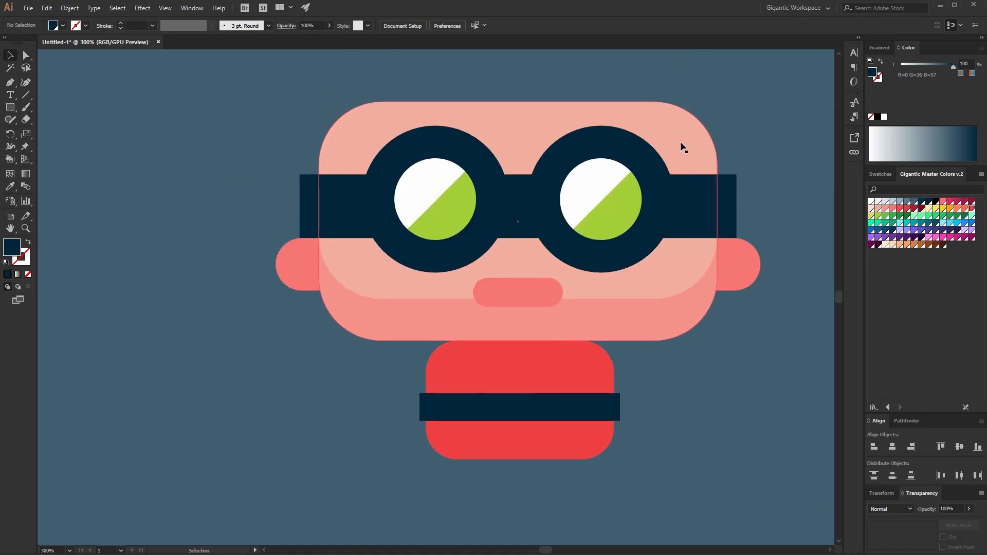
{"action": "key", "text": "ctrl+a"}
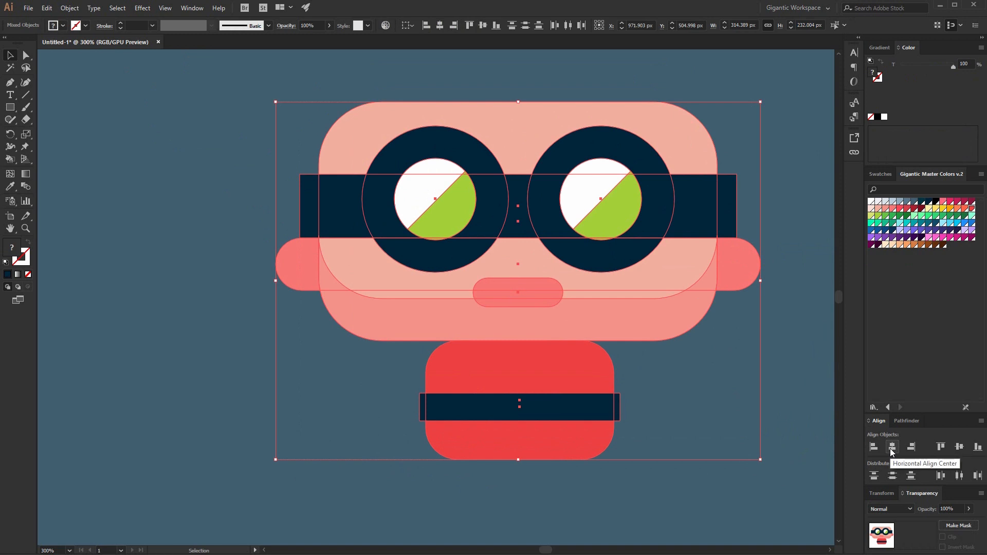
{"action": "left_click", "coordinate": [892, 447]}
Draw a rectangle about 19 by 37 px across the belt's left part and round its ends fully with a 9.5 px radius.
{"action": "key", "text": "ctrl+equal"}
{"action": "key", "text": "ctrl+equal"}
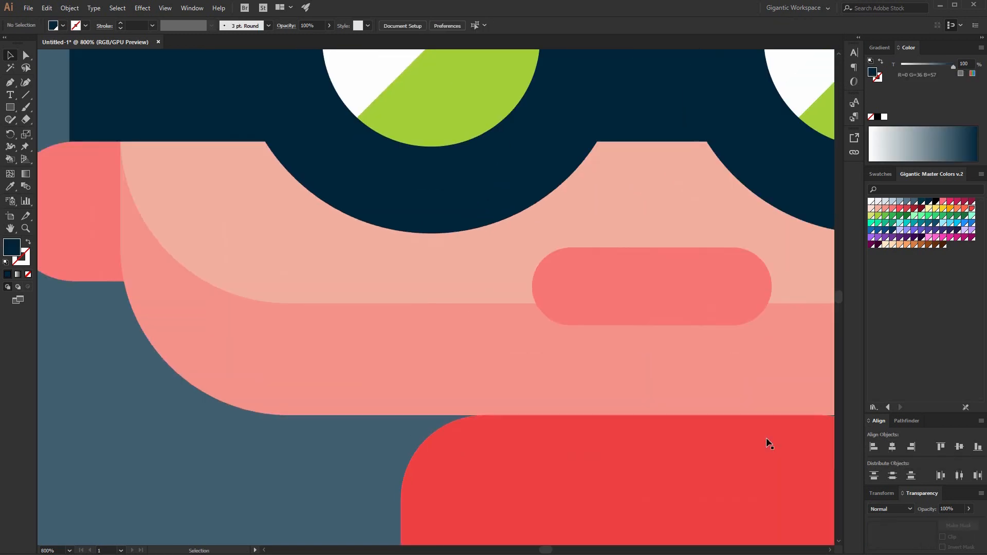
{"action": "scroll", "coordinate": [766, 443], "scroll_direction": "down", "scroll_amount": 8}
{"action": "key", "text": "m"}
{"action": "left_click_drag", "start_coordinate": [485, 230], "coordinate": [564, 382]}
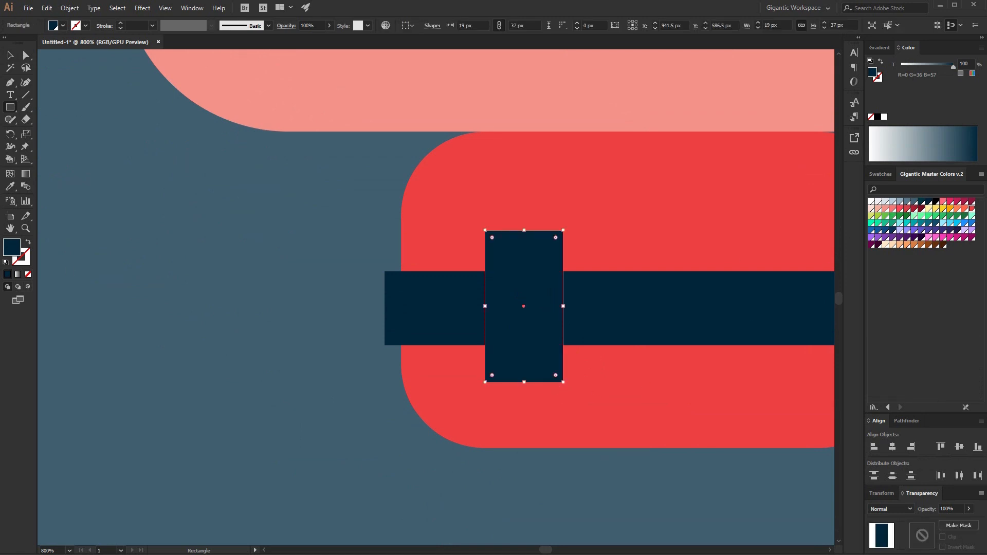
{"action": "left_click", "coordinate": [25, 55]}
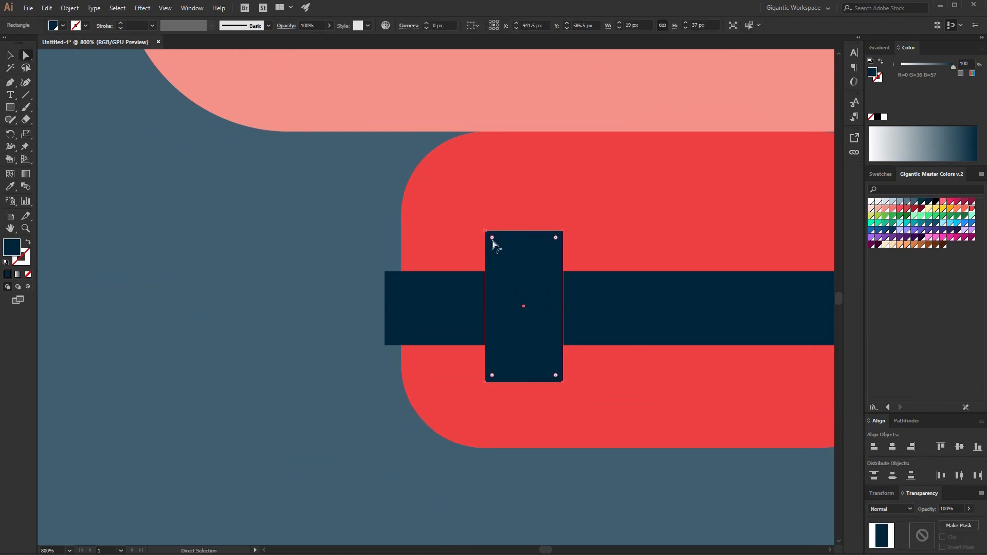
{"action": "left_click_drag", "start_coordinate": [492, 243], "coordinate": [549, 359]}
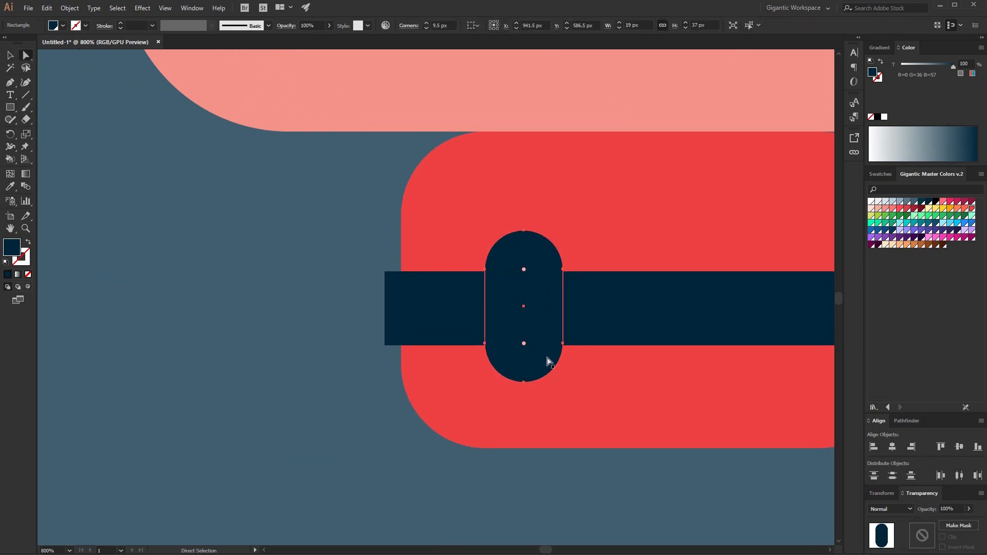
Fill the belt pouch with green (R=104 G=192 B=68) and give it a dark navy stroke (R=0 G=51 B=67).
{"action": "left_click", "coordinate": [886, 217]}
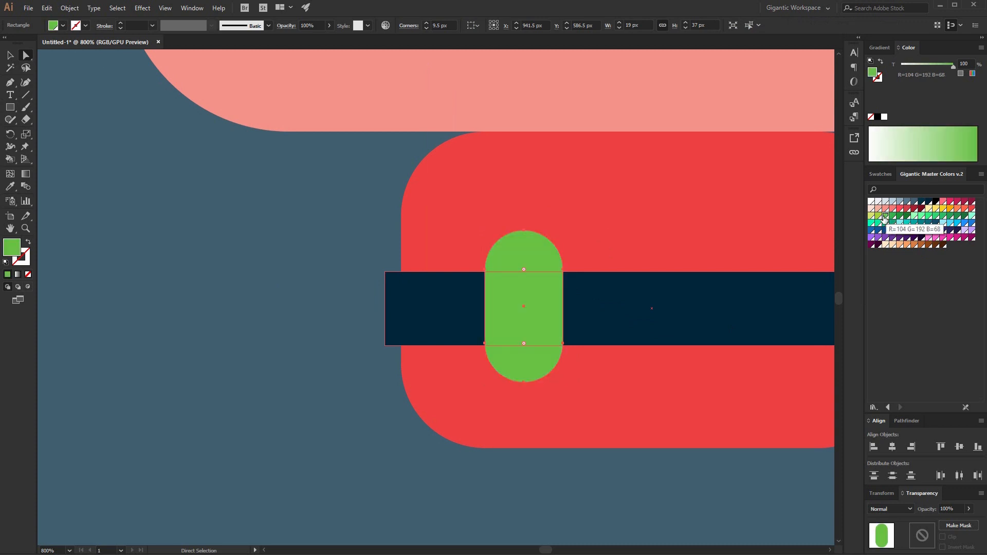
{"action": "left_click", "coordinate": [25, 263]}
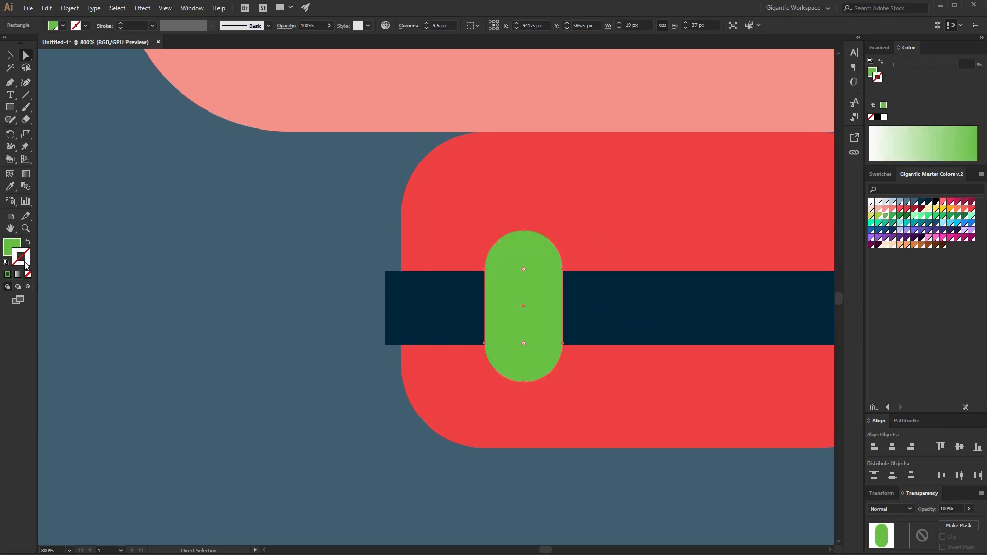
{"action": "left_click", "coordinate": [921, 201]}
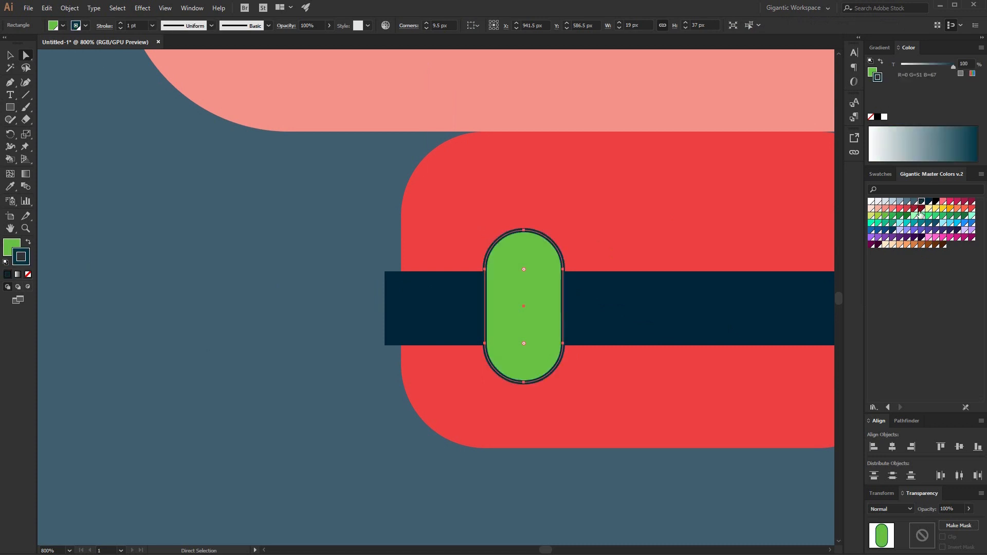
Thicken the belt pouch's outline to 6 pt and recolour it dark navy (R=0 G=36 B=57) like the belt.
{"action": "left_click", "coordinate": [120, 23]}
{"action": "left_click", "coordinate": [121, 23]}
{"action": "left_click", "coordinate": [120, 23]}
{"action": "left_click", "coordinate": [120, 23]}
{"action": "left_click", "coordinate": [121, 23]}
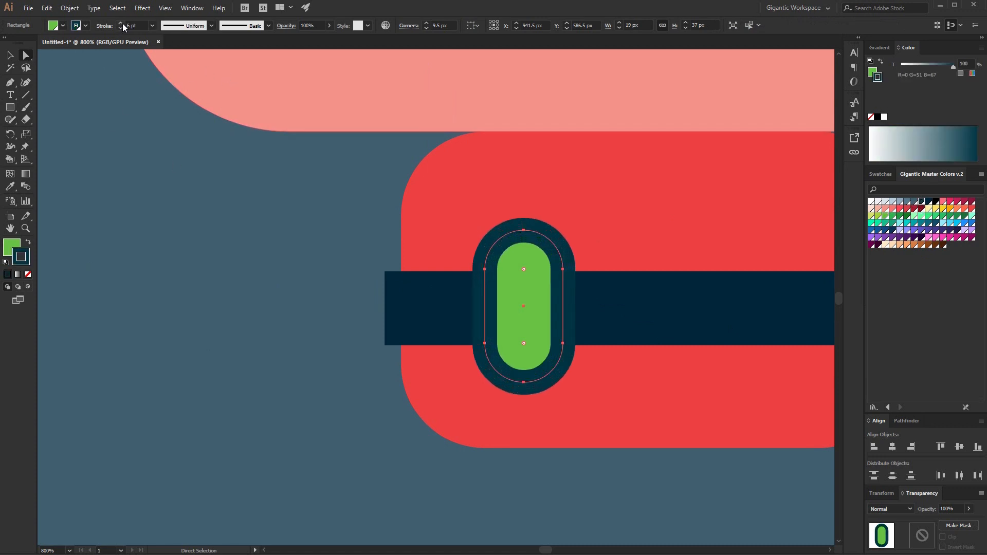
{"action": "left_click", "coordinate": [929, 203]}
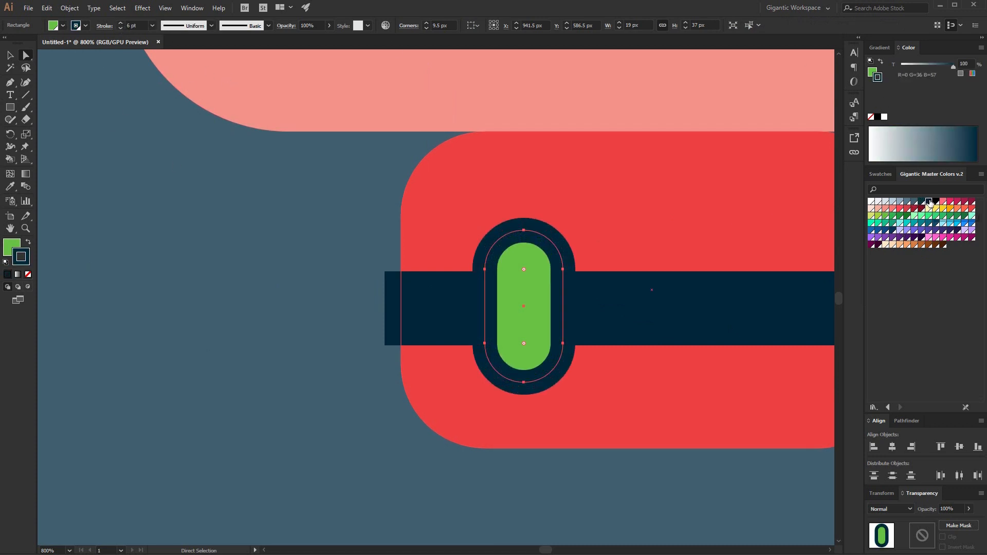
Convert the pouch's stroke into an outlined shape with Outline Stroke and ungroup the resulting pieces.
{"action": "left_click", "coordinate": [68, 9]}
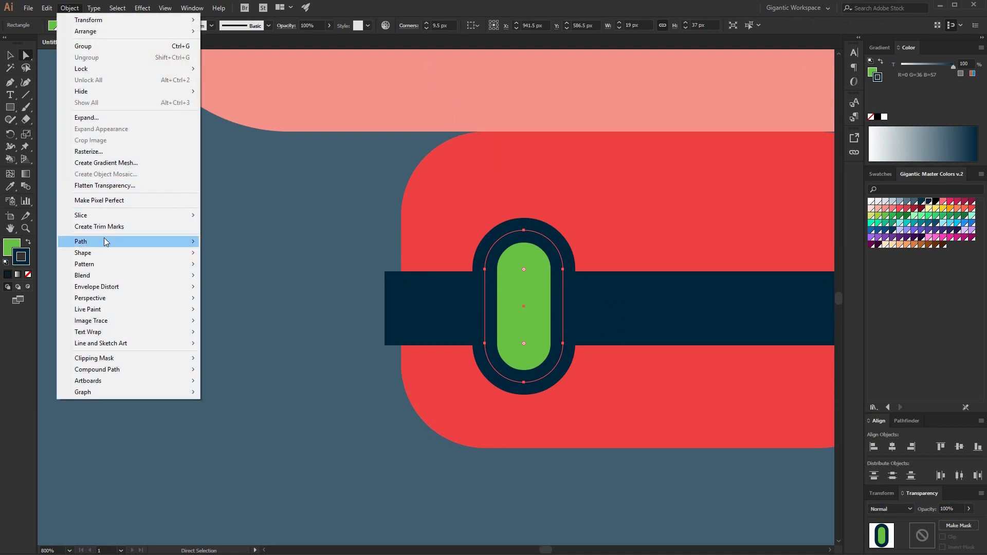
{"action": "mouse_move", "coordinate": [106, 243]}
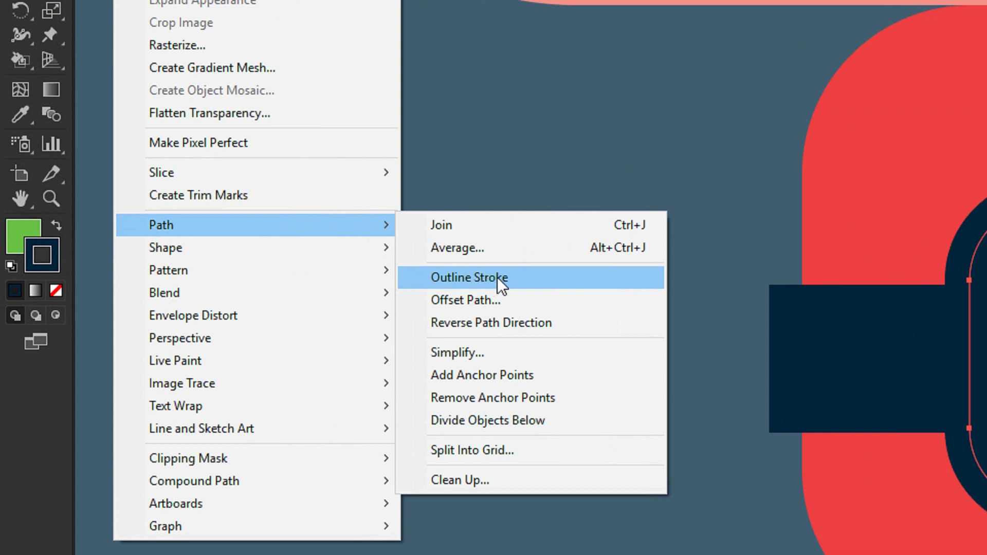
{"action": "left_click", "coordinate": [497, 277]}
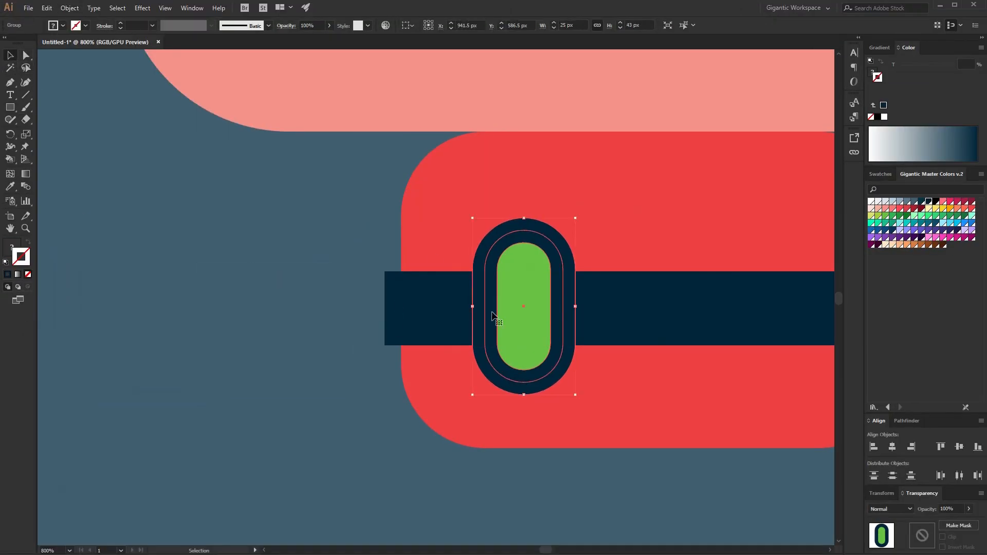
{"action": "right_click", "coordinate": [492, 315]}
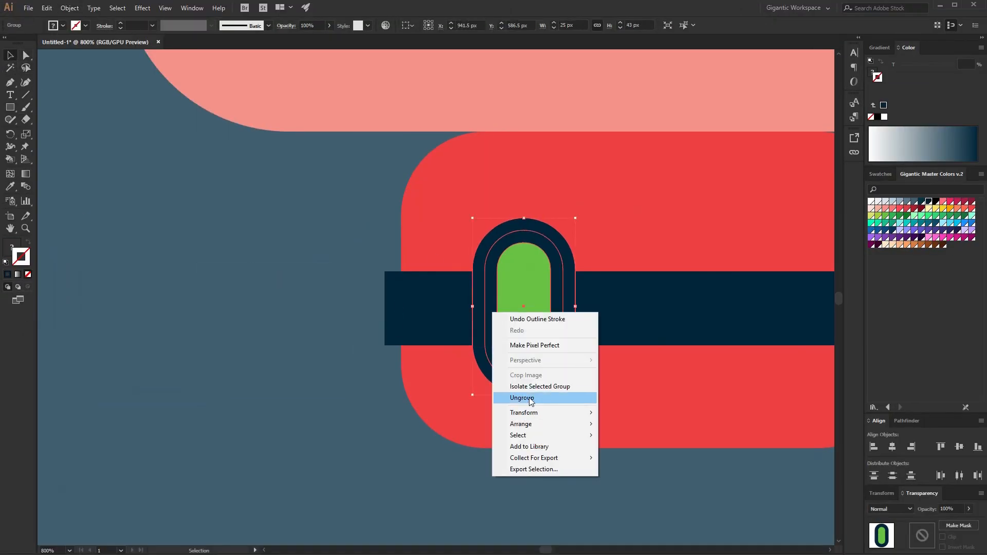
{"action": "left_click", "coordinate": [532, 394]}
Isolate the green pouch shape and draw a white, strokeless rectangle about 16 by 61 px over its left half.
{"action": "left_click", "coordinate": [529, 335]}
{"action": "double_click", "coordinate": [529, 335]}
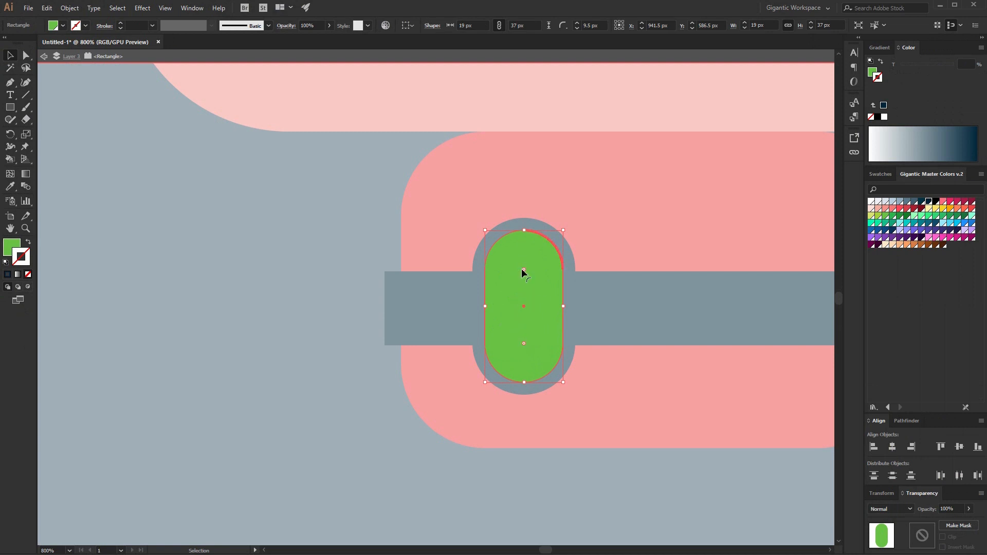
{"action": "key", "text": "m"}
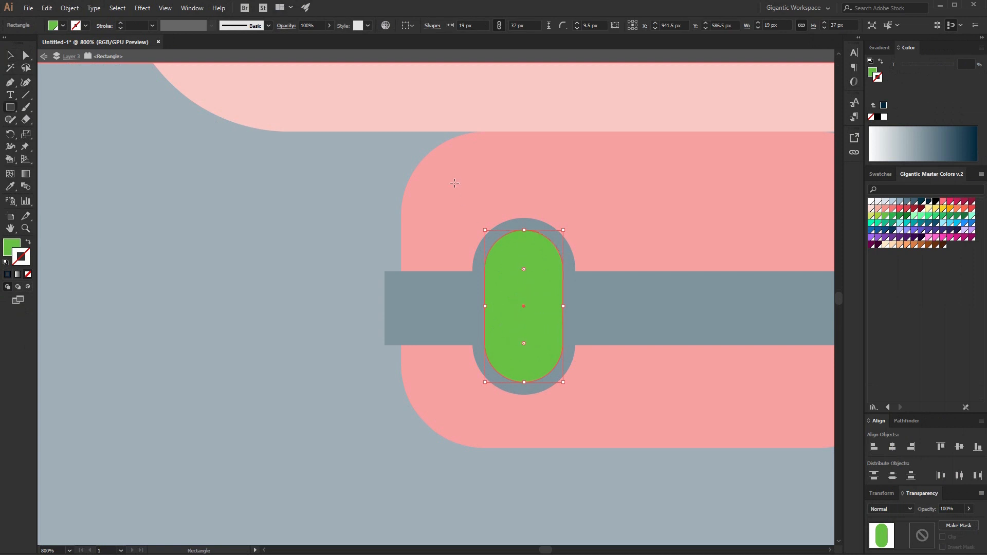
{"action": "left_click_drag", "start_coordinate": [456, 181], "coordinate": [523, 434]}
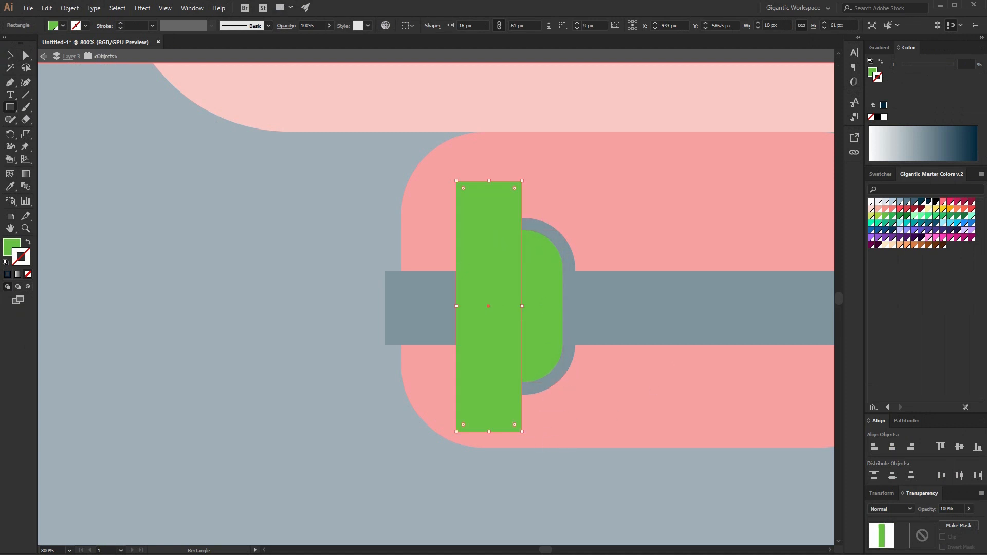
{"action": "key", "text": "v"}
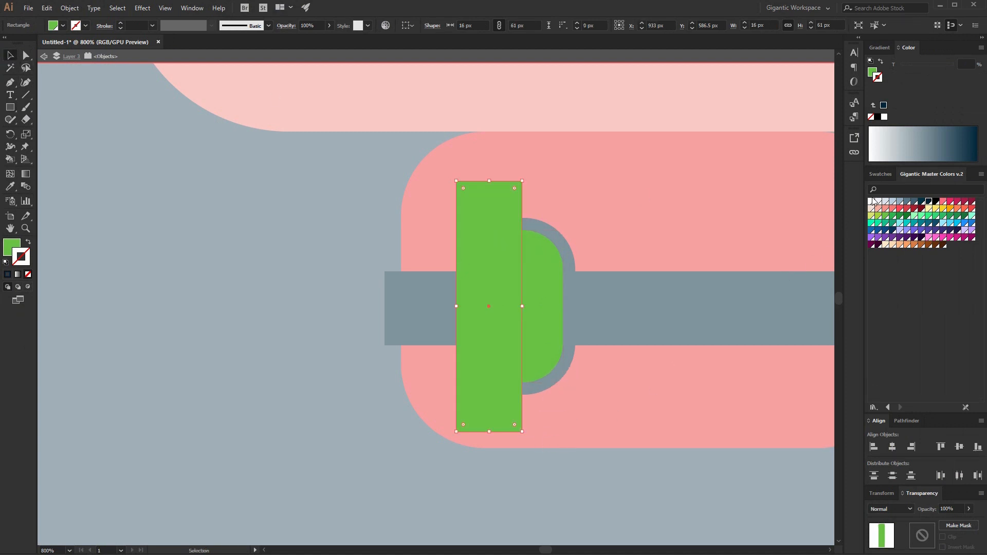
{"action": "left_click", "coordinate": [872, 201]}
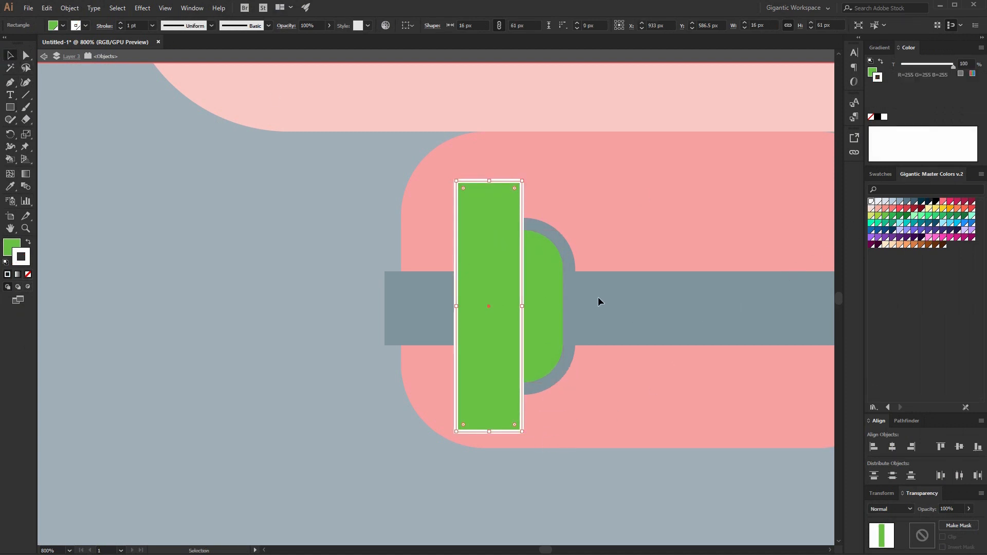
{"action": "left_click", "coordinate": [29, 243]}
{"action": "key", "text": "/"}
{"action": "key", "text": "x"}
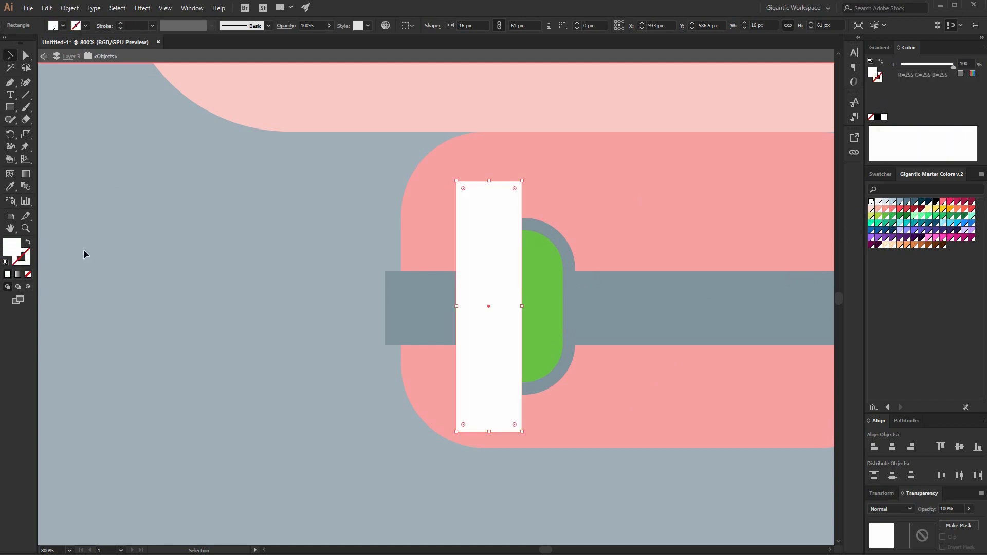
Divide the green shape with the white rectangle, ungroup the pieces, delete the excess outside the pouch and leave isolation.
{"action": "key", "text": "a"}
{"action": "left_click", "coordinate": [528, 279]}
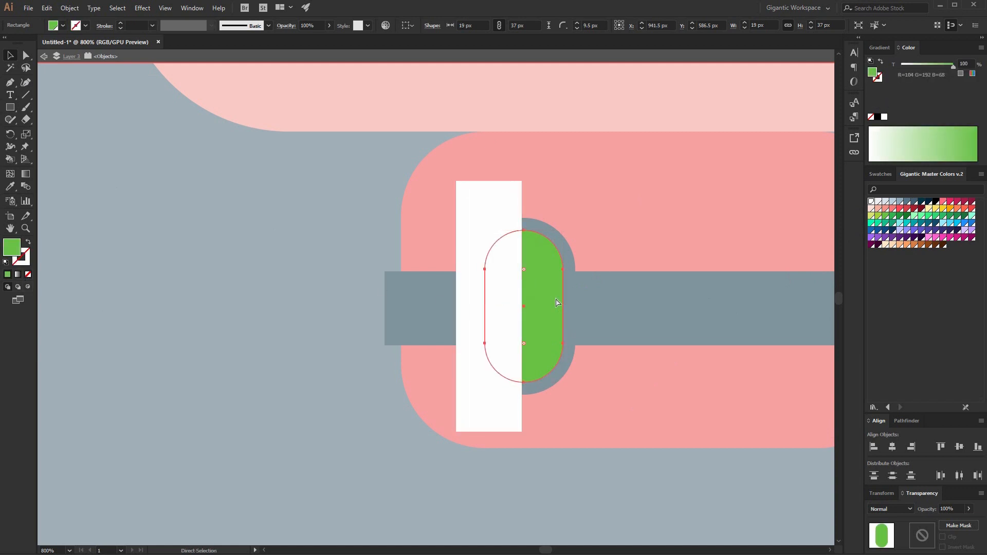
{"action": "key", "text": "v"}
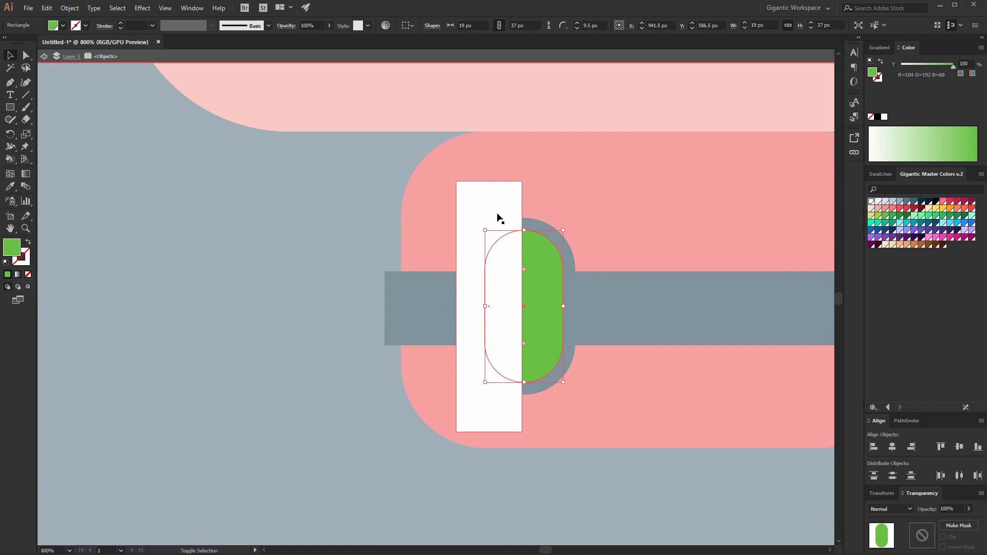
{"action": "left_click", "coordinate": [519, 214], "text": "shift"}
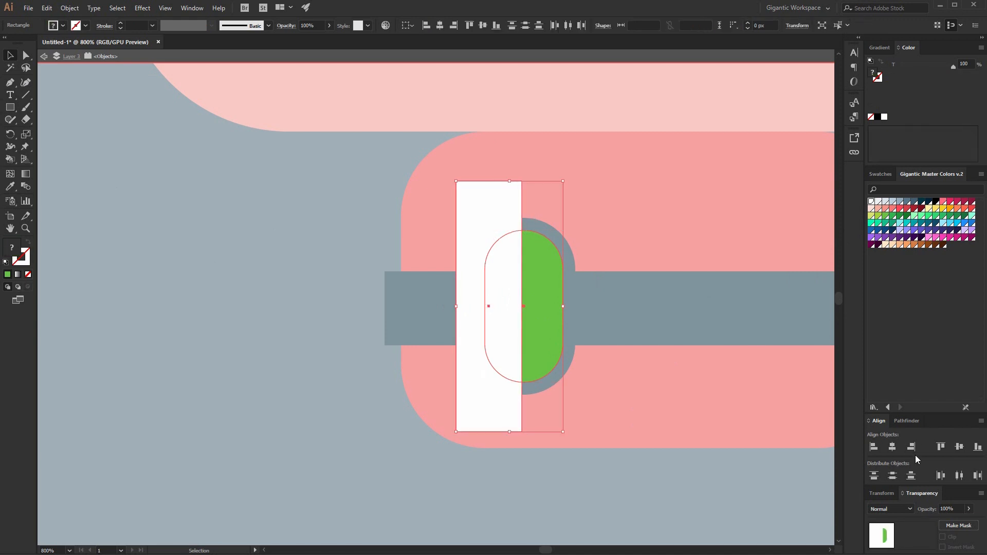
{"action": "left_click", "coordinate": [907, 421]}
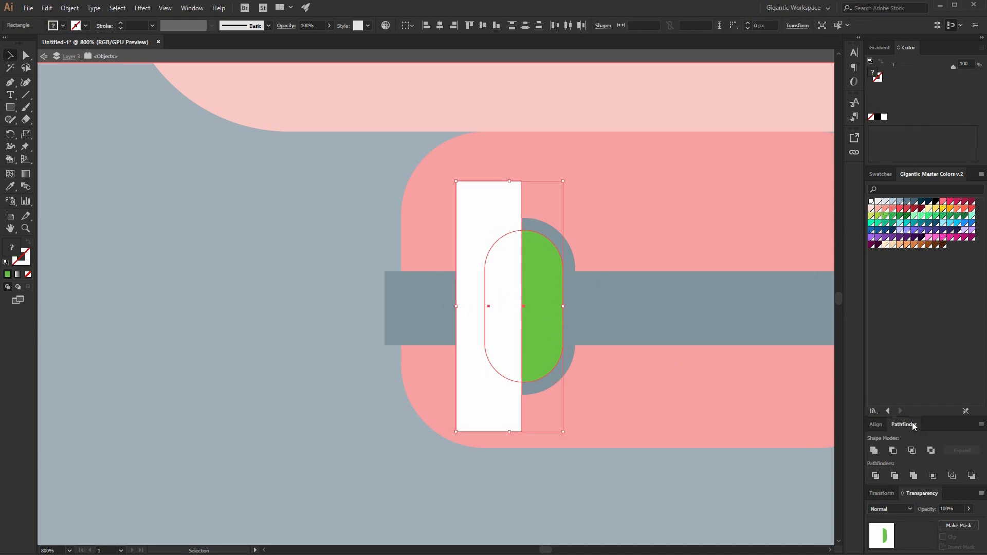
{"action": "right_click", "coordinate": [481, 308]}
{"action": "left_click", "coordinate": [512, 399]}
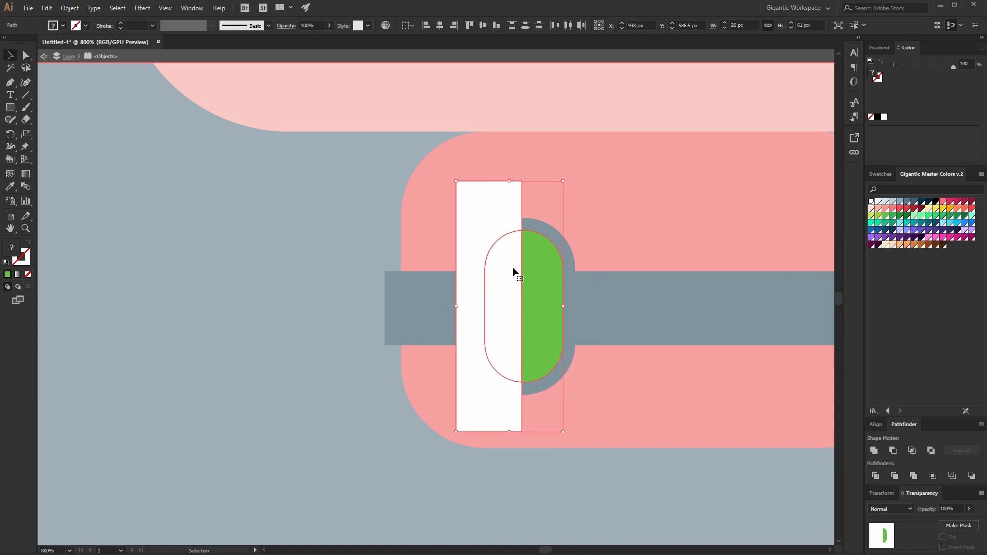
{"action": "key", "text": "Delete"}
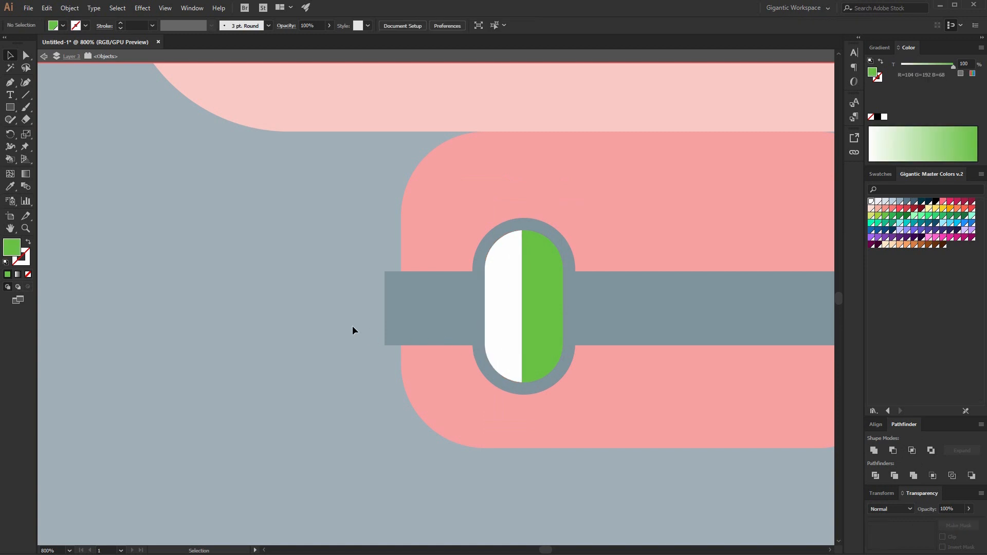
{"action": "double_click", "coordinate": [353, 326]}
Group the pouch's shapes and place two copies to its right along the belt, each offset by 19 px.
{"action": "left_click", "coordinate": [545, 378]}
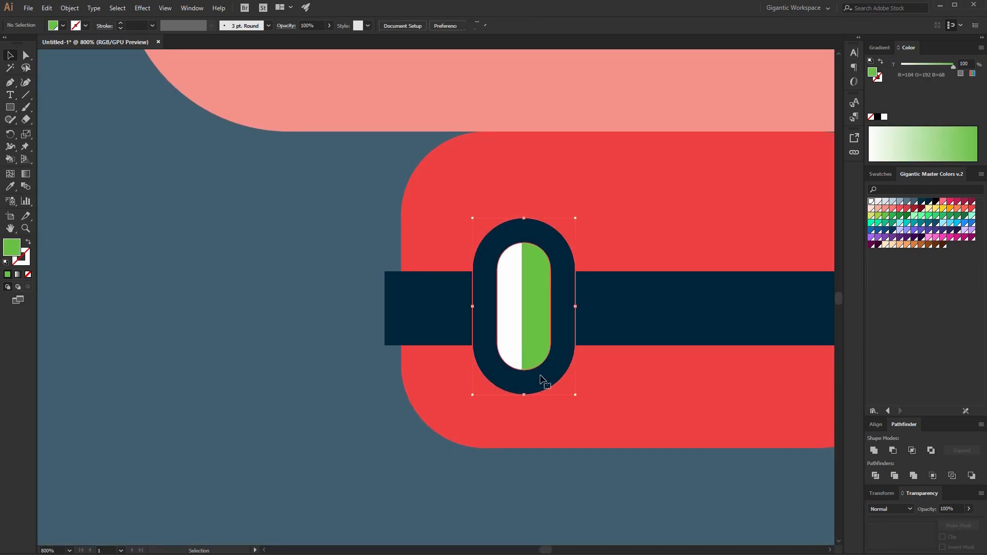
{"action": "left_click", "coordinate": [538, 319], "text": "shift"}
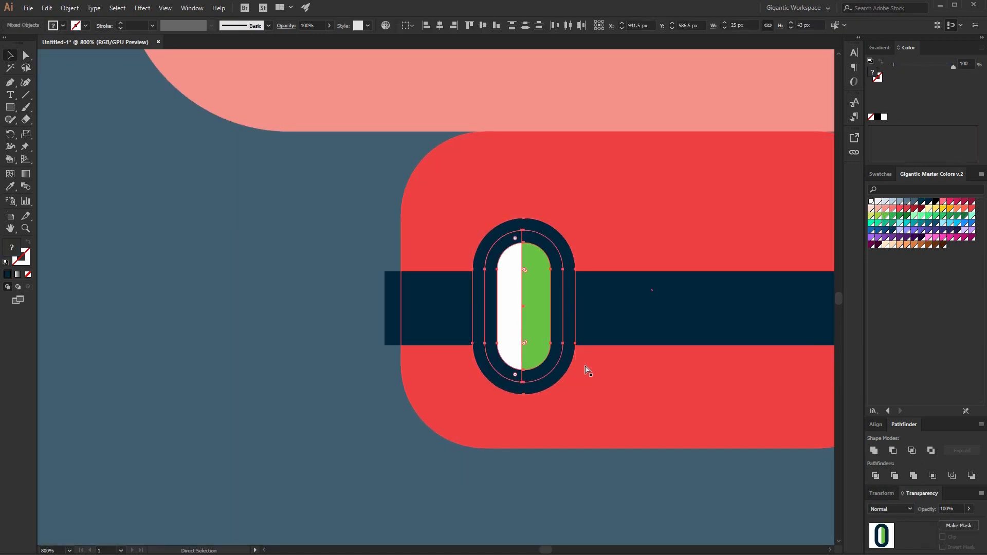
{"action": "key", "text": "ctrl+g"}
{"action": "left_click_drag", "start_coordinate": [538, 323], "coordinate": [610, 315]}
{"action": "left_click", "coordinate": [319, 368]}
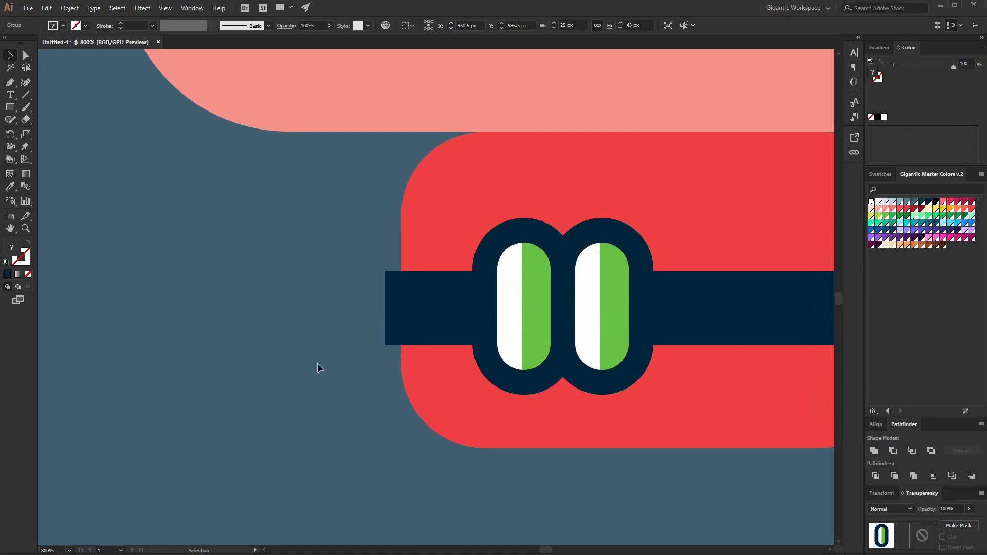
{"action": "left_click", "coordinate": [590, 333]}
{"action": "left_click_drag", "start_coordinate": [584, 317], "coordinate": [663, 313]}
{"action": "left_click", "coordinate": [242, 336]}
Group the three pouches and center them horizontally with the rest of the character.
{"action": "key", "text": "ctrl+minus"}
{"action": "key", "text": "ctrl+minus"}
{"action": "key", "text": "ctrl+minus"}
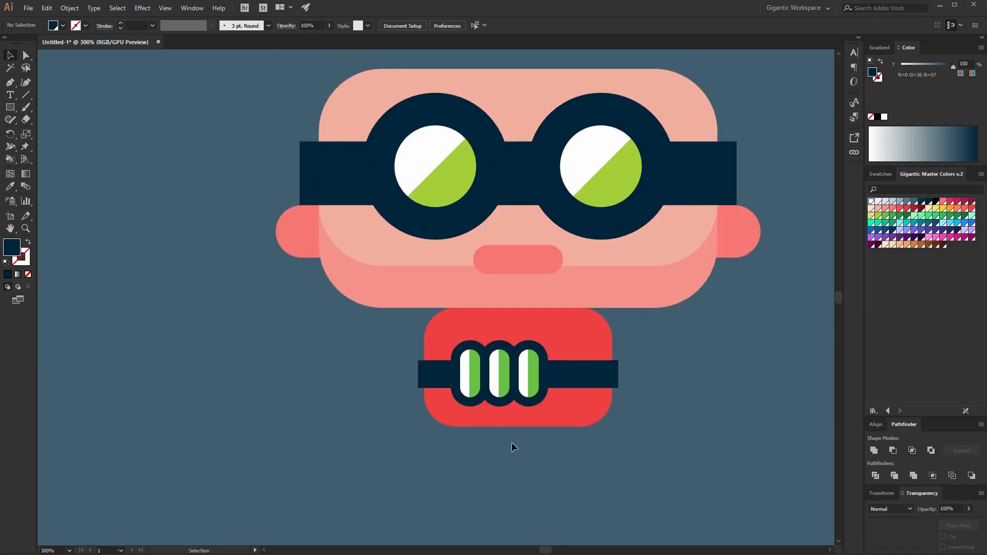
{"action": "left_click_drag", "start_coordinate": [457, 375], "coordinate": [457, 375]}
{"action": "left_click", "coordinate": [601, 397], "text": "shift"}
{"action": "left_click", "coordinate": [603, 383], "text": "shift"}
{"action": "key", "text": "ctrl+g"}
{"action": "left_click_drag", "start_coordinate": [761, 107], "coordinate": [289, 454]}
{"action": "left_click", "coordinate": [875, 424]}
{"action": "left_click", "coordinate": [893, 447]}
{"action": "left_click", "coordinate": [806, 438]}
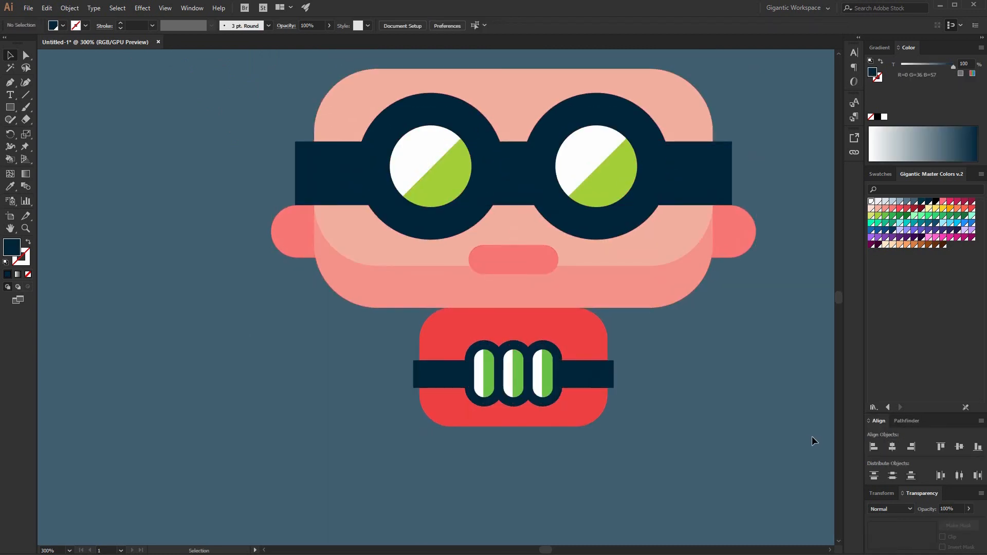
Draw an arm rectangle about 32 by 75 px against the body's right side and fill it with the face's skin colour (R=244 G=175 B=159).
{"action": "scroll", "coordinate": [658, 380], "scroll_direction": "up", "scroll_amount": 1}
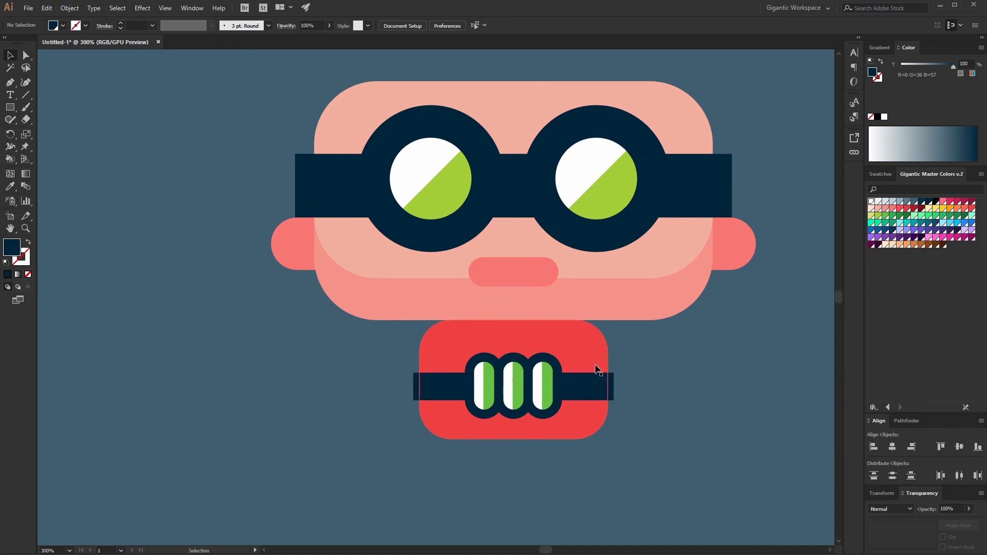
{"action": "key", "text": "m"}
{"action": "left_click_drag", "start_coordinate": [608, 347], "coordinate": [658, 462]}
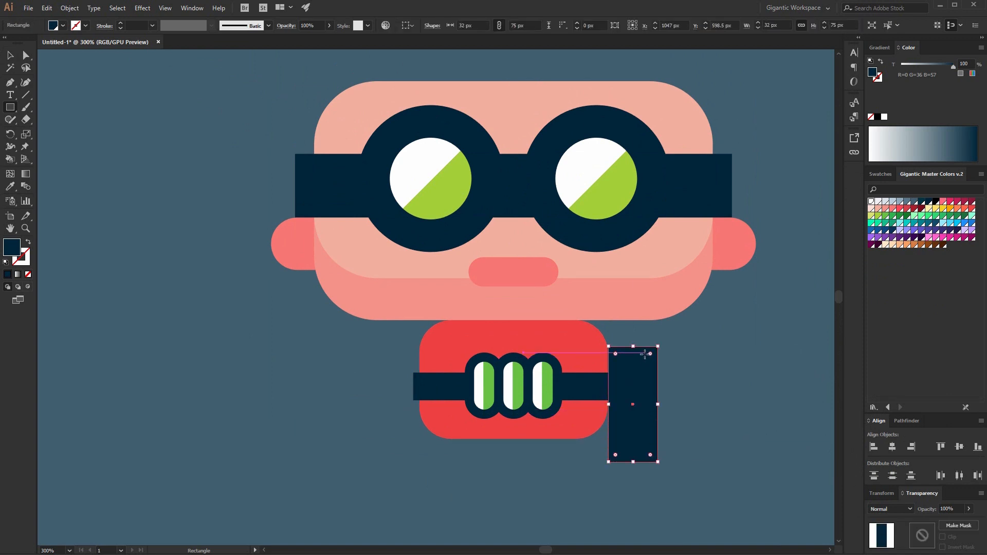
{"action": "key", "text": "i"}
{"action": "left_click", "coordinate": [648, 264]}
Fully round the two outer corners of the arm, keeping the corners beside the body square.
{"action": "left_click", "coordinate": [26, 55]}
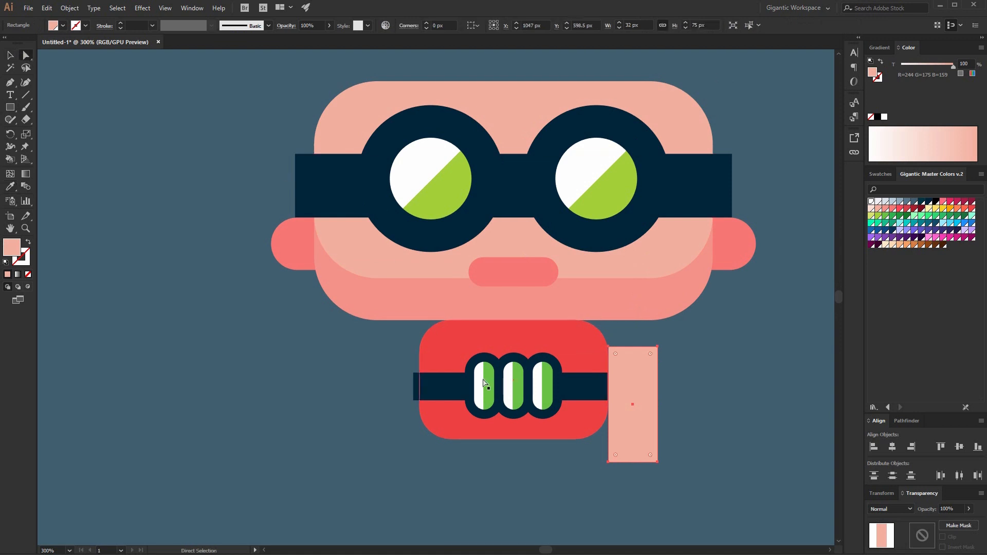
{"action": "left_click", "coordinate": [660, 373]}
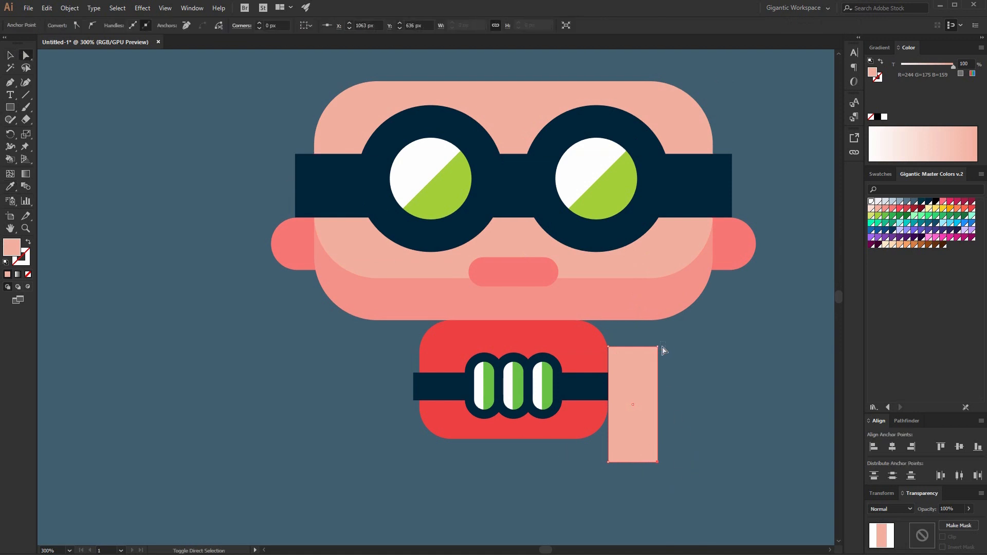
{"action": "left_click", "coordinate": [649, 359]}
{"action": "left_click_drag", "start_coordinate": [650, 354], "coordinate": [642, 392]}
{"action": "left_click", "coordinate": [10, 55]}
{"action": "left_click", "coordinate": [86, 101]}
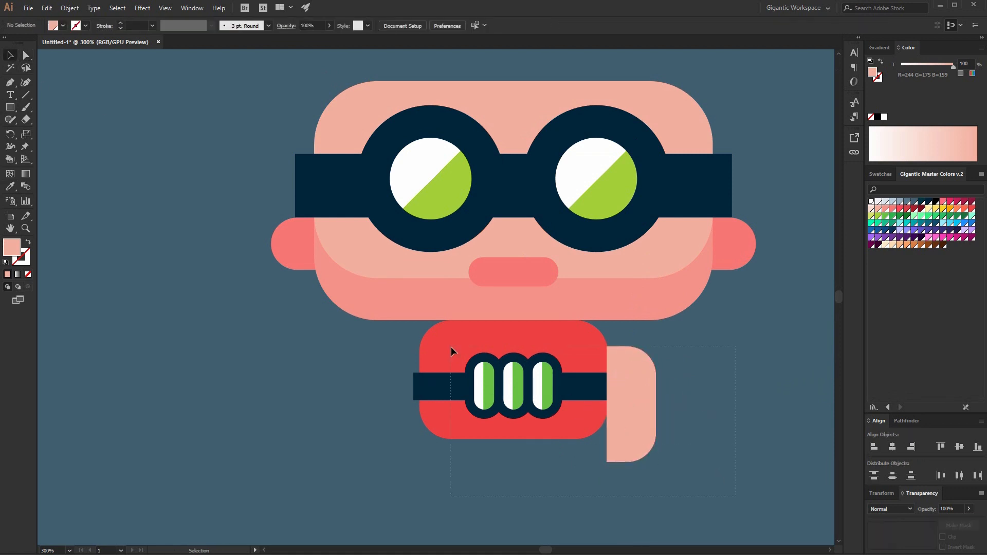
Move the body, belt, pouches and arm up 8 px and send them behind the head.
{"action": "left_click_drag", "start_coordinate": [394, 337], "coordinate": [623, 414]}
{"action": "key", "text": "Up"}
{"action": "key", "text": "Up"}
{"action": "key", "text": "Up"}
{"action": "key", "text": "Up"}
{"action": "key", "text": "Up"}
{"action": "key", "text": "Up"}
{"action": "key", "text": "Up"}
{"action": "key", "text": "Up"}
{"action": "key", "text": "Up"}
{"action": "key", "text": "Down"}
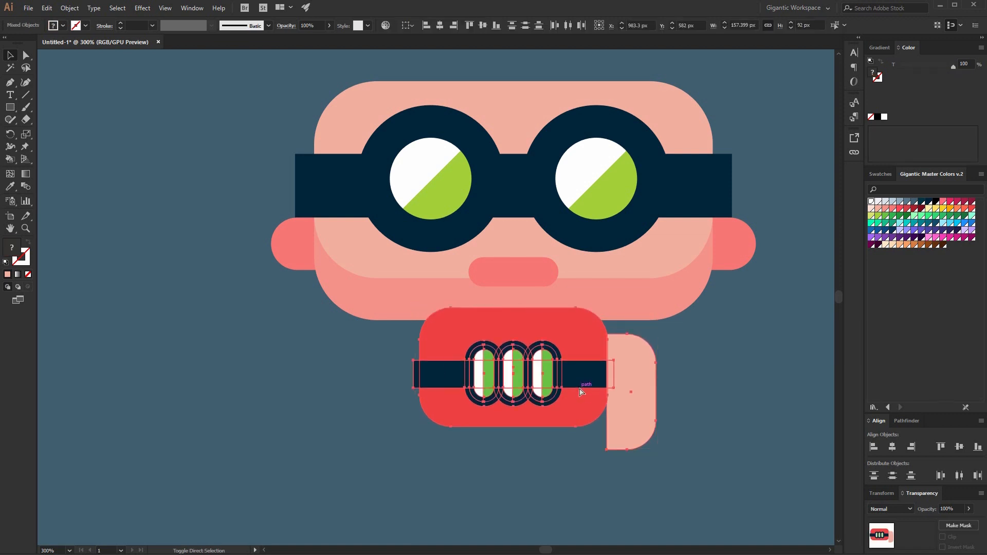
{"action": "key", "text": "ctrl+bracketleft"}
{"action": "left_click", "coordinate": [709, 396]}
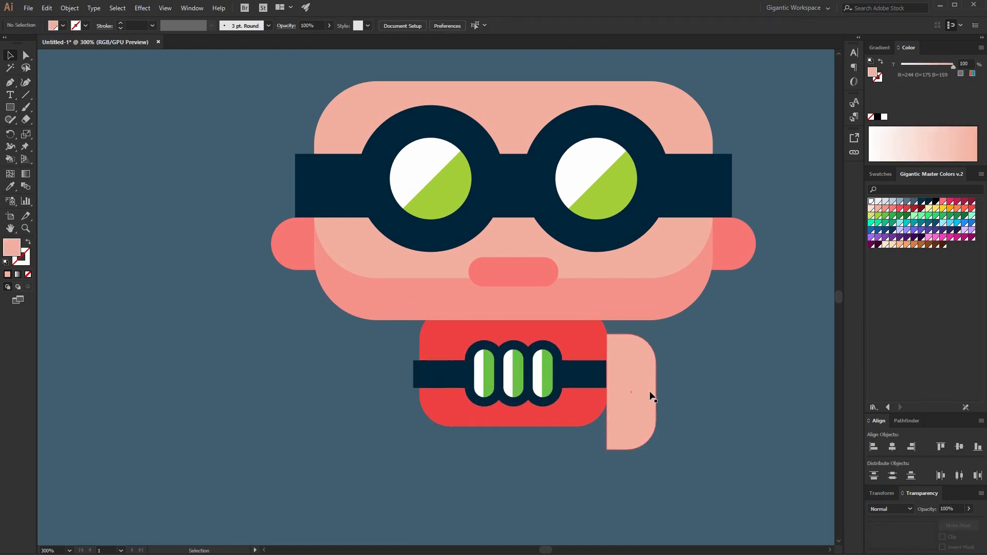
Place the arm behind the belt, then reflect a pasted copy across the vertical axis and position it on the body's left side.
{"action": "left_click", "coordinate": [646, 389], "text": "ctrl"}
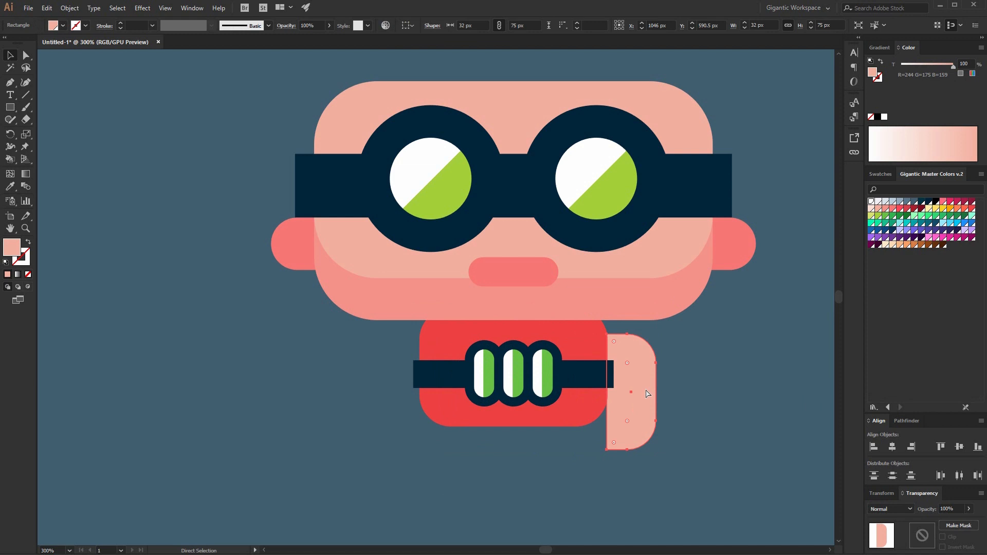
{"action": "right_click", "coordinate": [646, 390]}
{"action": "mouse_move", "coordinate": [678, 539]}
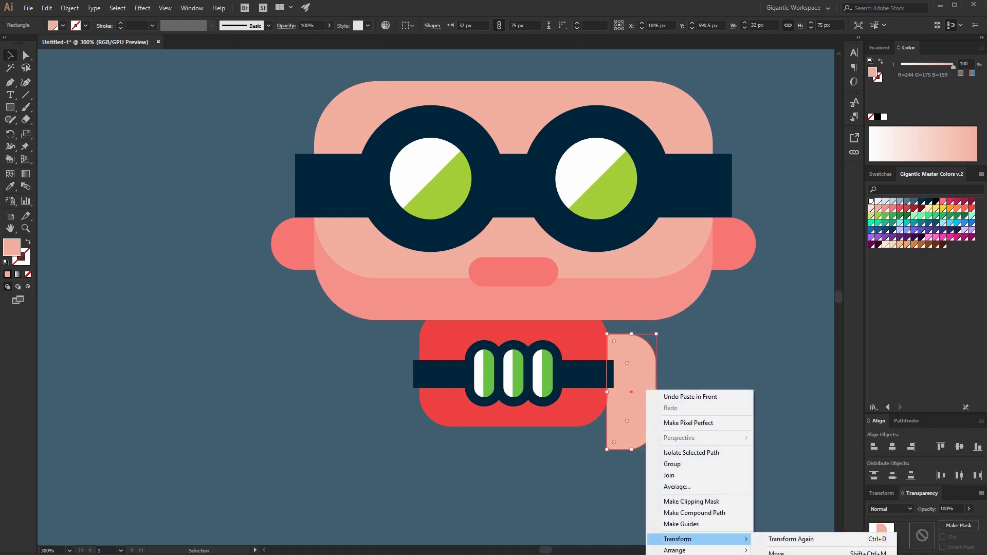
{"action": "left_click", "coordinate": [787, 501]}
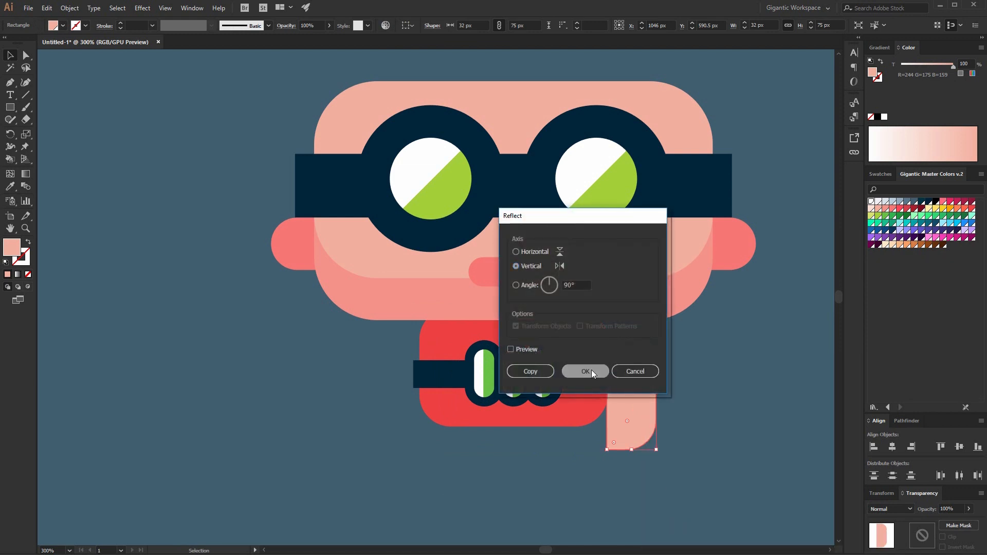
{"action": "left_click", "coordinate": [592, 369]}
{"action": "left_click_drag", "start_coordinate": [658, 397], "coordinate": [404, 377]}
{"action": "left_click", "coordinate": [729, 437]}
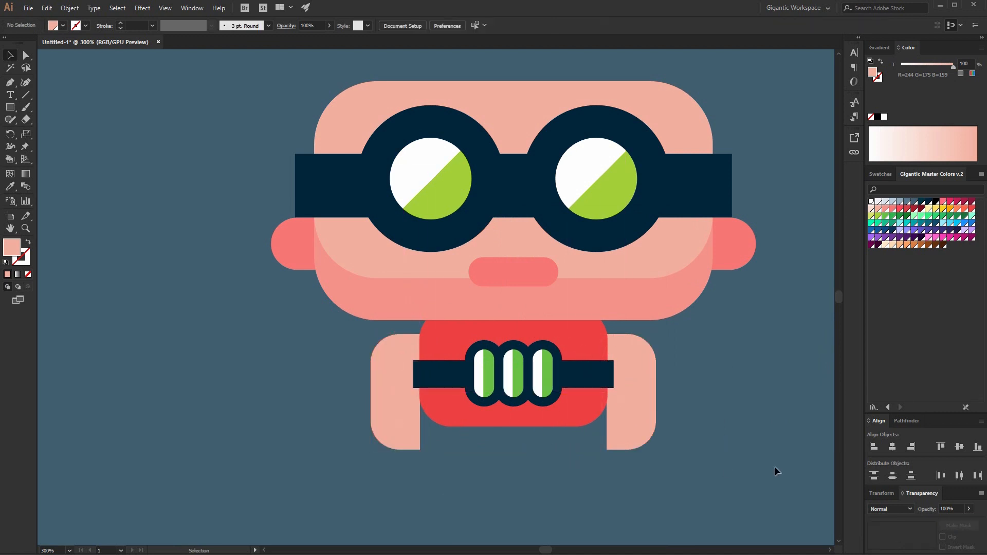
Draw a skin-coloured leg rectangle about 35 by 45 px overlapping the lower edge of the body's right part.
{"action": "scroll", "coordinate": [777, 468], "scroll_direction": "down", "scroll_amount": 1}
{"action": "key", "text": "m"}
{"action": "left_click_drag", "start_coordinate": [541, 404], "coordinate": [595, 474]}
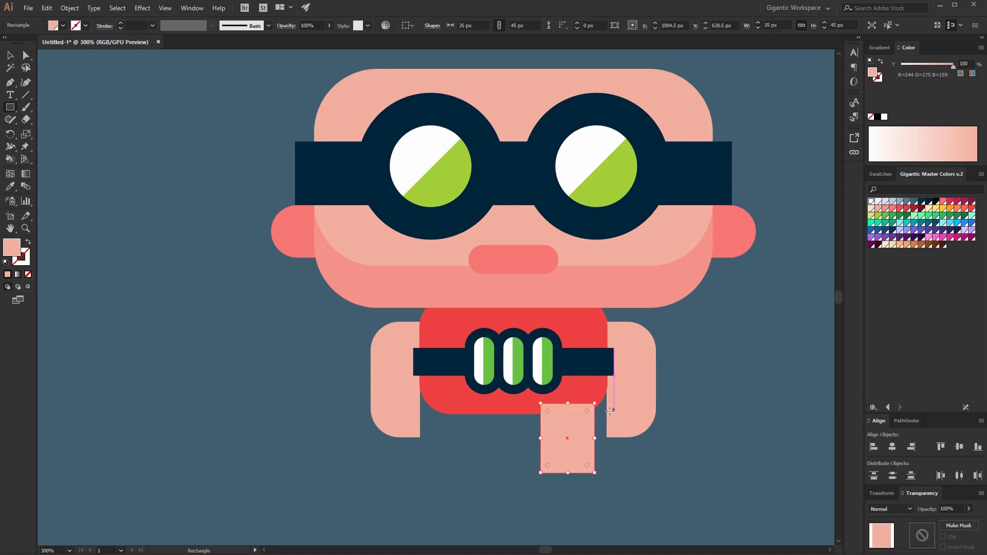
Fill the leg rectangle below the body with the red sampled from the body.
{"action": "key", "text": "v"}
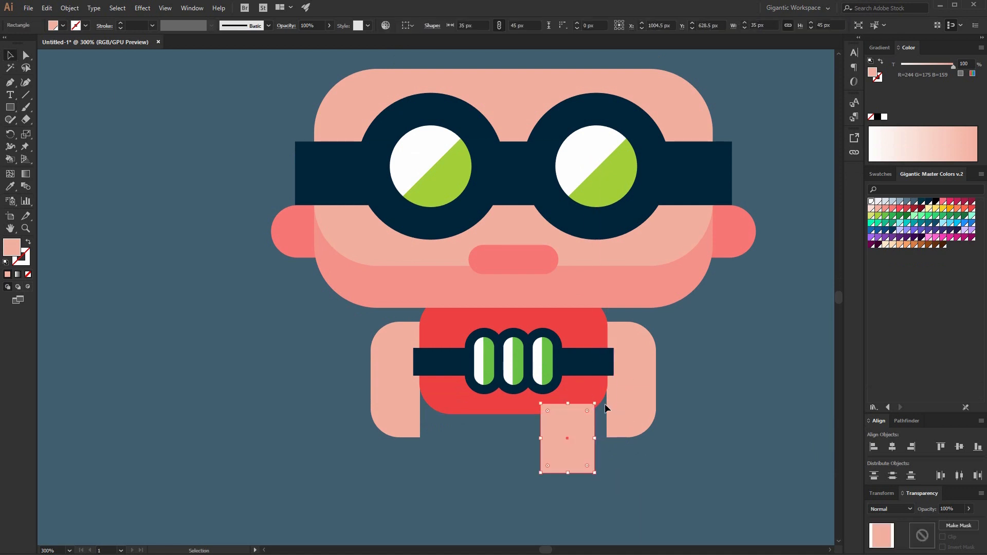
{"action": "key", "text": "i"}
{"action": "left_click", "coordinate": [586, 388]}
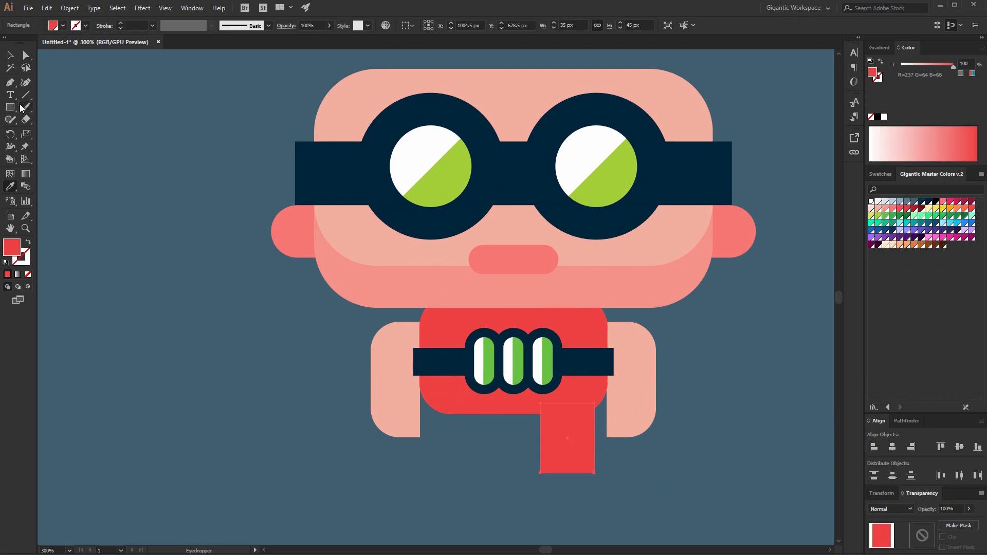
{"action": "left_click", "coordinate": [10, 55]}
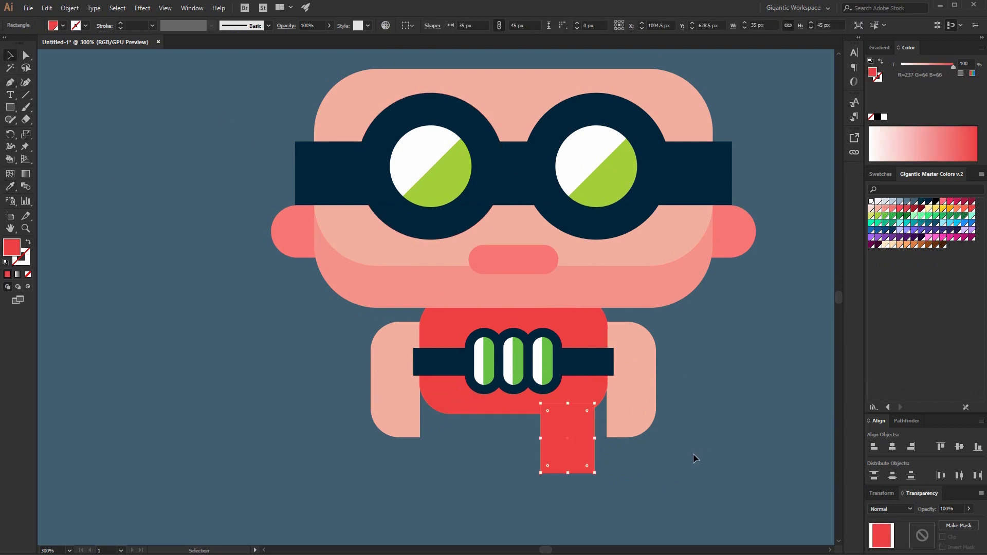
Shorten a copy of the leg to 14 px high at its lower end and fill it with the belt's navy as a shoe.
{"action": "left_click_drag", "start_coordinate": [568, 405], "coordinate": [583, 452]}
{"action": "key", "text": "i"}
{"action": "left_click", "coordinate": [578, 357]}
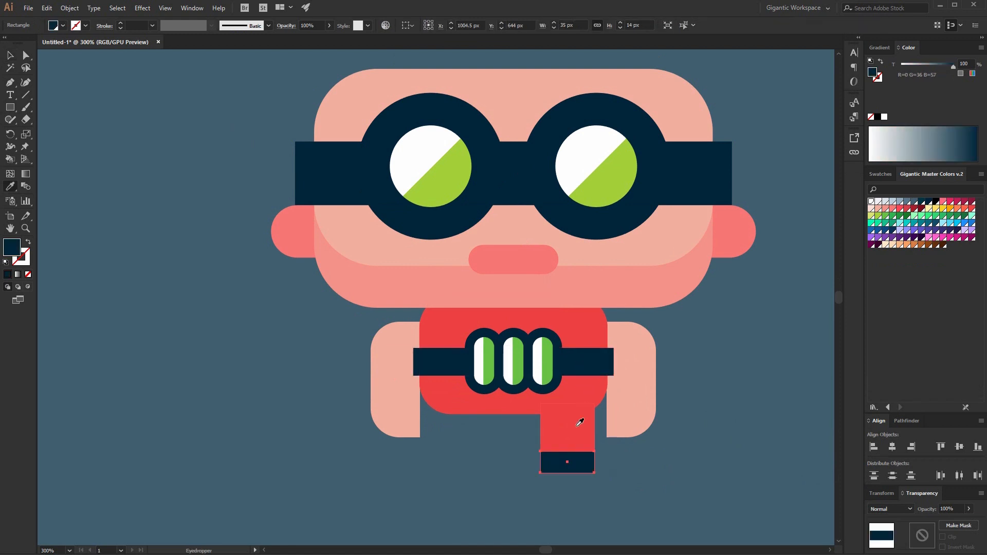
{"action": "key", "text": "v"}
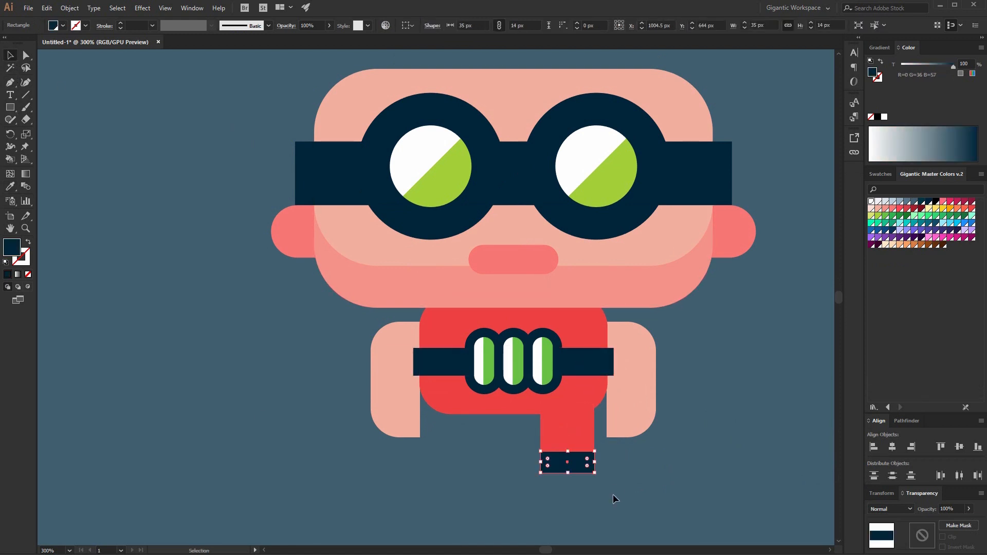
Duplicate the leg and shoe onto the body's left part and center the grouped pair of legs under the body.
{"action": "left_click", "coordinate": [561, 449], "text": "shift"}
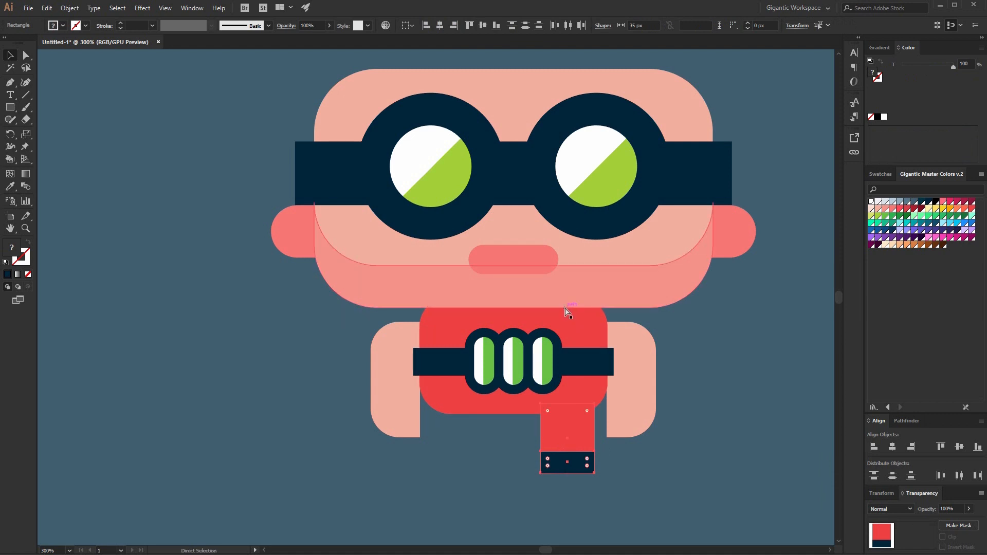
{"action": "left_click_drag", "start_coordinate": [577, 432], "coordinate": [484, 432]}
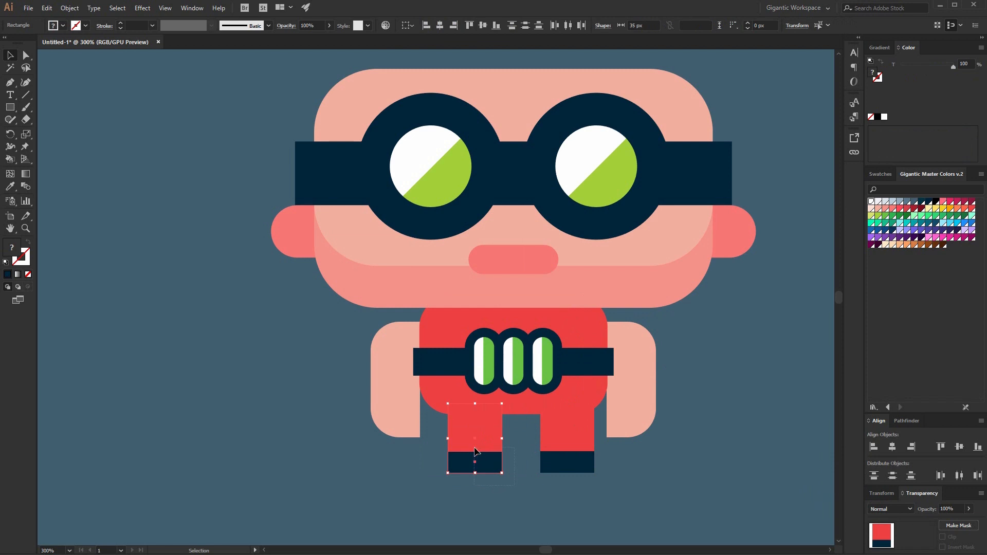
{"action": "key", "text": "a"}
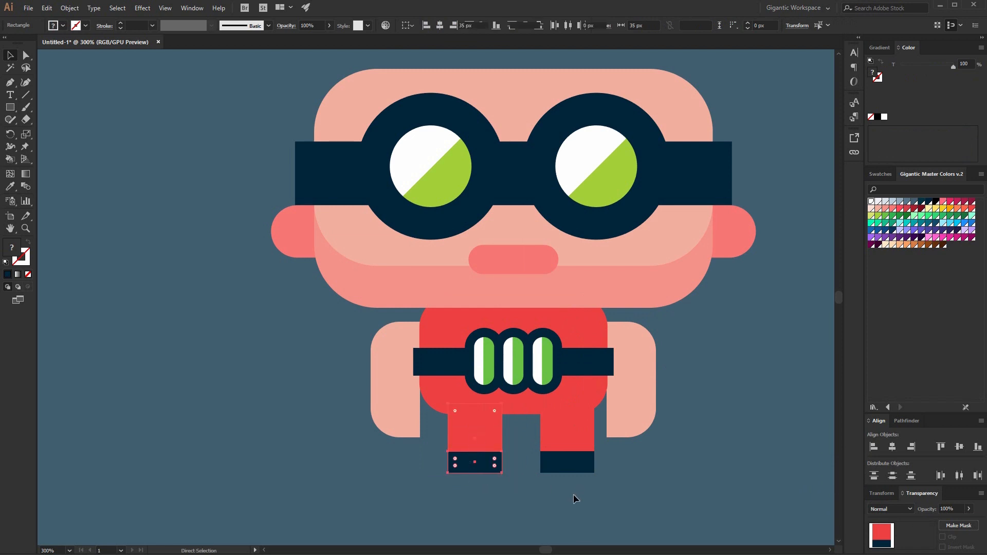
{"action": "left_click", "coordinate": [549, 457]}
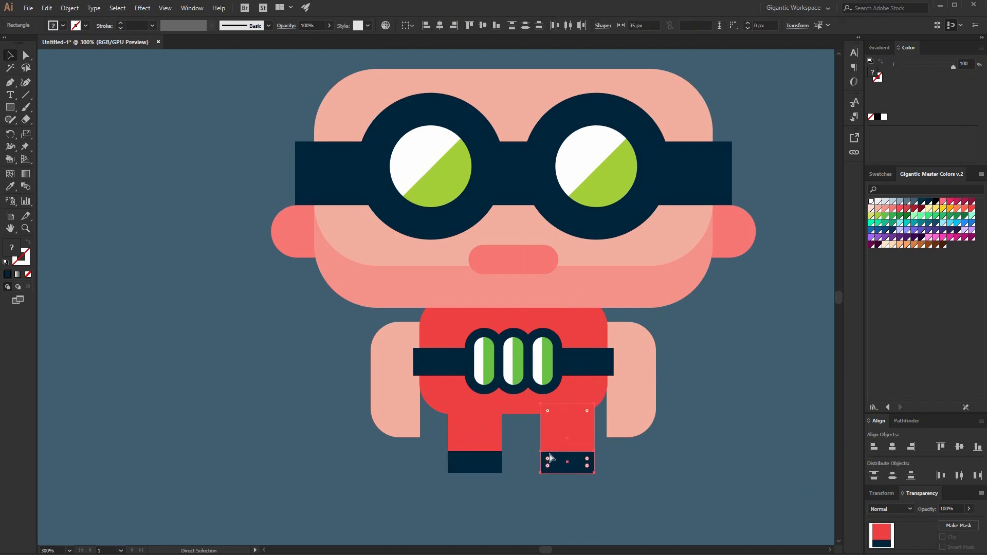
{"action": "left_click", "coordinate": [496, 458], "text": "shift"}
{"action": "key", "text": "v"}
{"action": "left_click", "coordinate": [402, 396]}
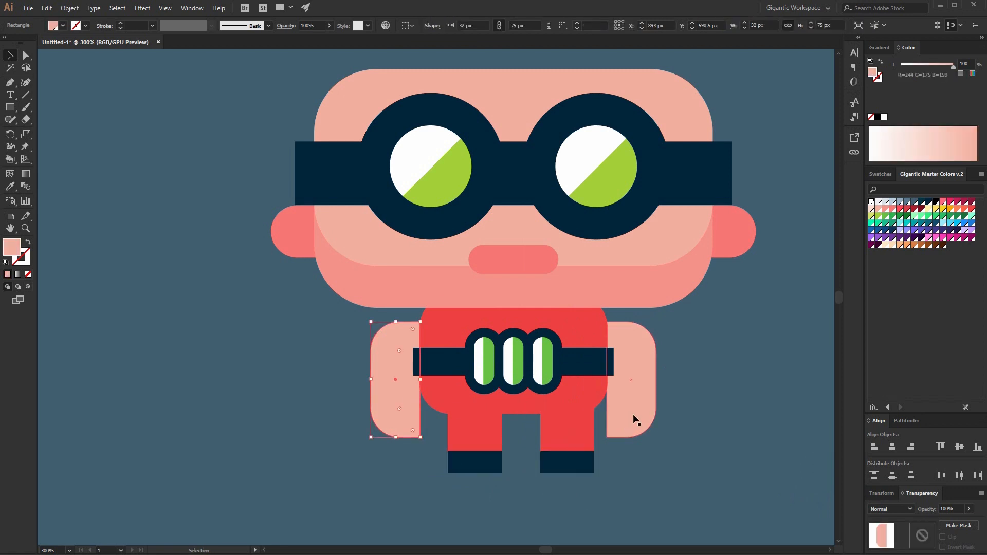
{"action": "key", "text": "v"}
{"action": "left_click", "coordinate": [363, 407]}
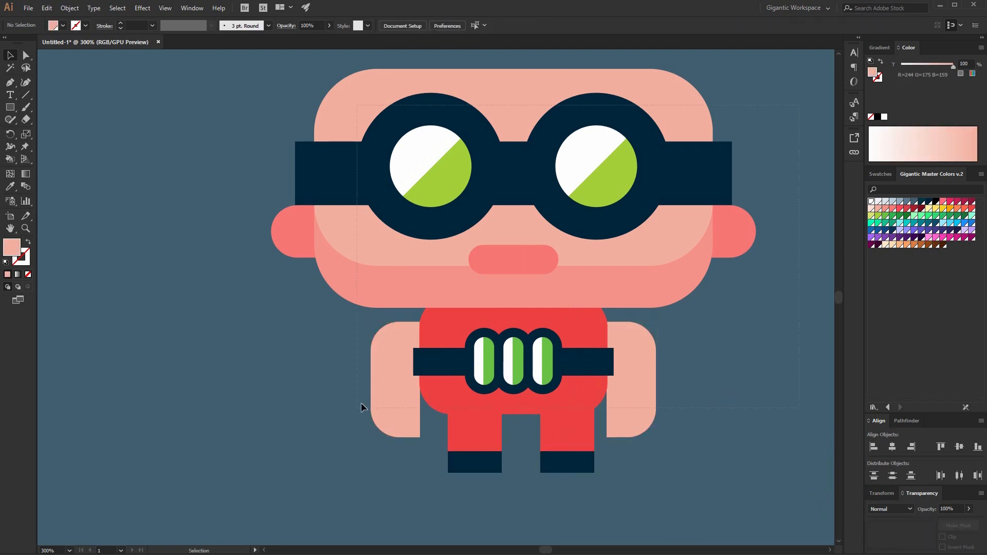
{"action": "key", "text": "ctrl+a"}
{"action": "key", "text": "ctrl+shift+a"}
Examine the whole character's proportions from a distance.
{"action": "key", "text": "ctrl+minus"}
{"action": "key", "text": "ctrl+minus"}
{"action": "key", "text": "ctrl+minus"}
{"action": "key", "text": "ctrl+minus"}
{"action": "key", "text": "ctrl+minus"}
{"action": "key", "text": "ctrl+minus"}
{"action": "key", "text": "ctrl+minus"}
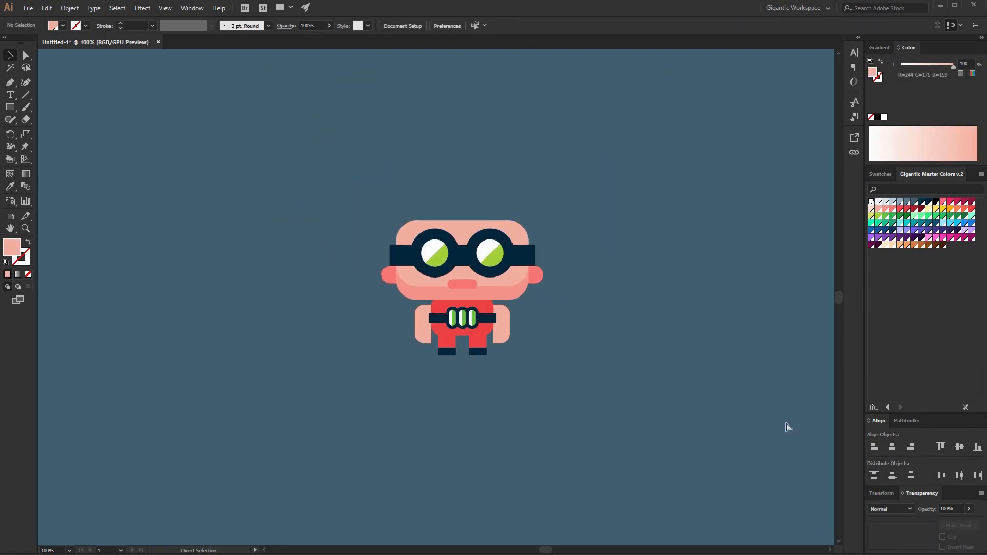
{"action": "key", "text": "ctrl+plus"}
{"action": "key", "text": "ctrl+plus"}
{"action": "key", "text": "ctrl+plus"}
{"action": "key", "text": "ctrl+plus"}
{"action": "key", "text": "ctrl+plus"}
{"action": "key", "text": "ctrl+plus"}
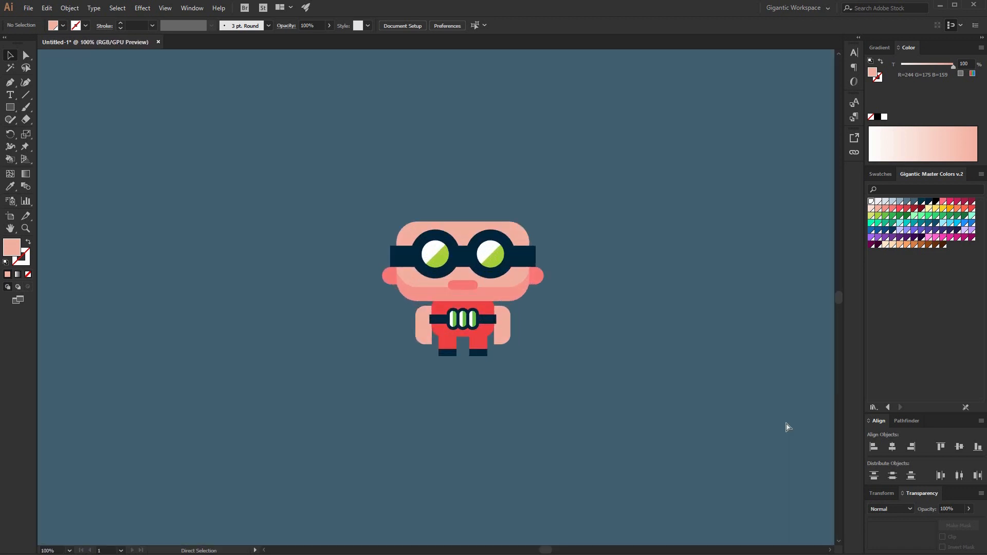
{"action": "key", "text": "ctrl+plus"}
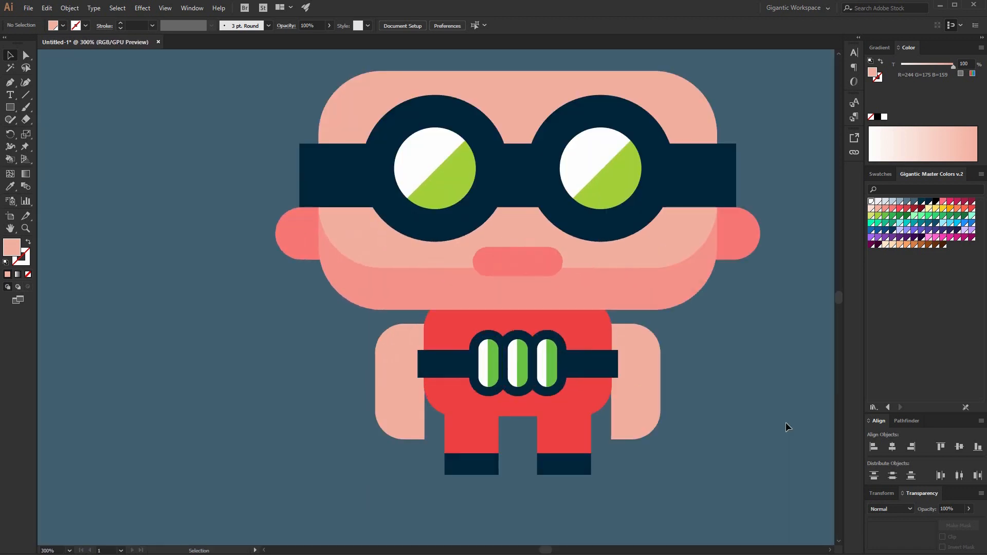
Isolate the red body and draw a rectangle about 212 by 63 px covering its upper half.
{"action": "right_click", "coordinate": [575, 400]}
{"action": "left_click", "coordinate": [576, 392]}
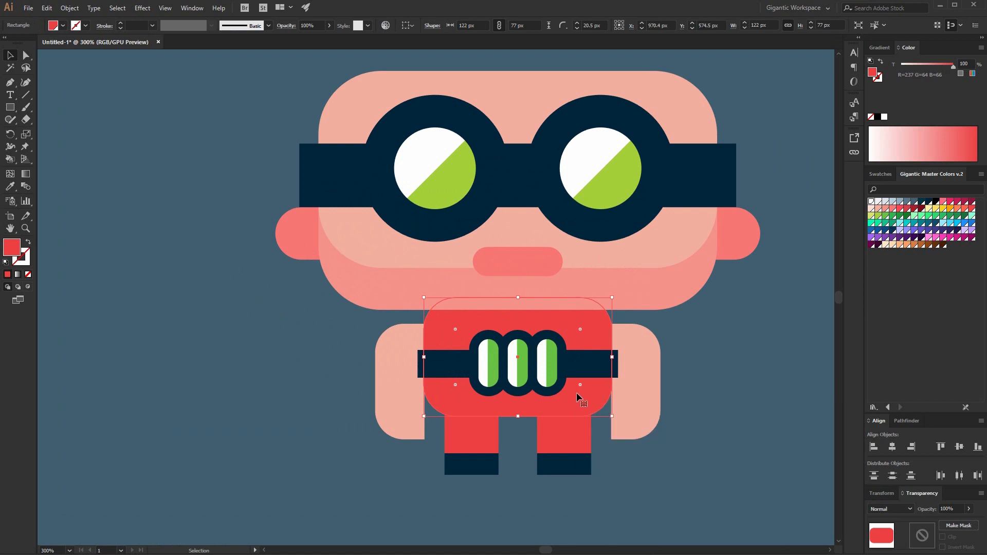
{"action": "double_click", "coordinate": [572, 394]}
{"action": "key", "text": "m"}
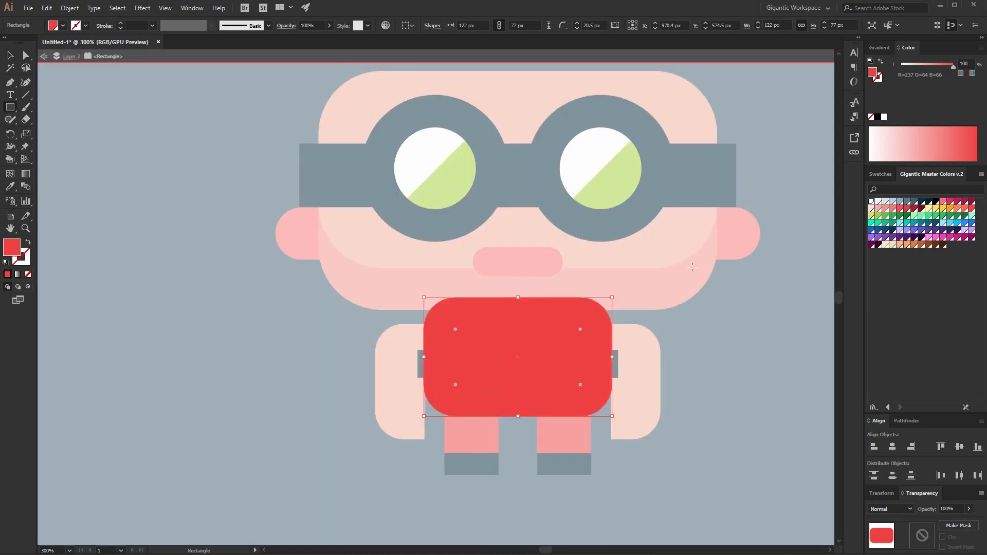
{"action": "left_click_drag", "start_coordinate": [693, 266], "coordinate": [366, 363]}
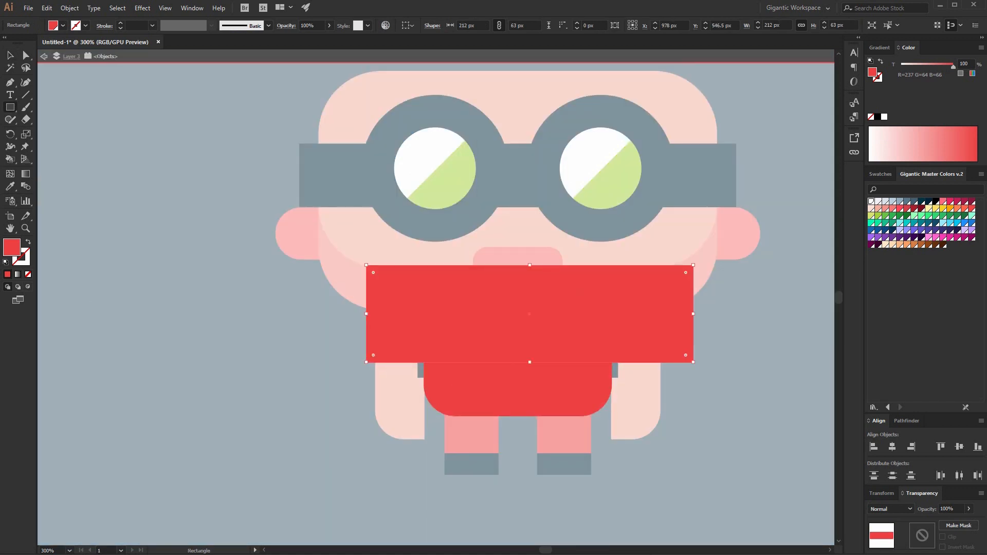
Divide the body with the overlapping rectangle, ungroup the pieces and delete the parts outside the body.
{"action": "key", "text": "a"}
{"action": "left_click", "coordinate": [529, 383]}
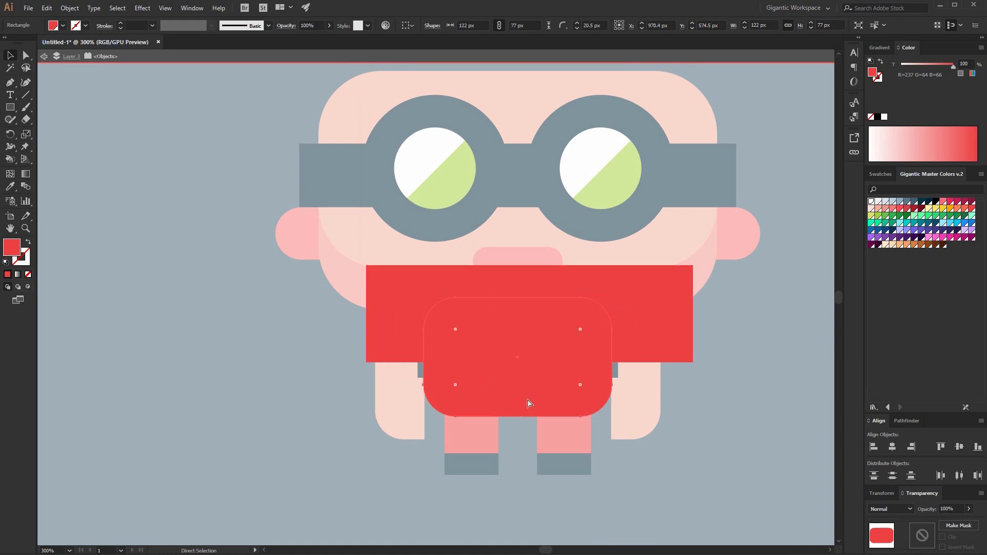
{"action": "left_click", "coordinate": [631, 361], "text": "shift"}
{"action": "key", "text": "v"}
{"action": "left_click", "coordinate": [906, 421]}
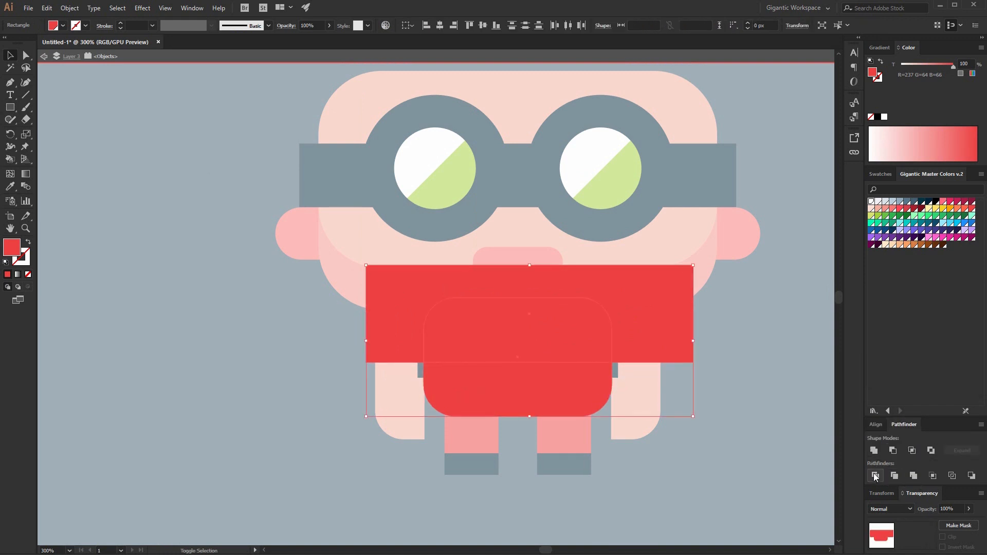
{"action": "left_click", "coordinate": [876, 477]}
{"action": "right_click", "coordinate": [611, 328]}
{"action": "left_click", "coordinate": [637, 424]}
{"action": "left_click", "coordinate": [406, 319]}
{"action": "key", "text": "Delete"}
Fill the lower part of the body with the muted red swatch (R=217 G=60 B=73).
{"action": "left_click", "coordinate": [521, 384]}
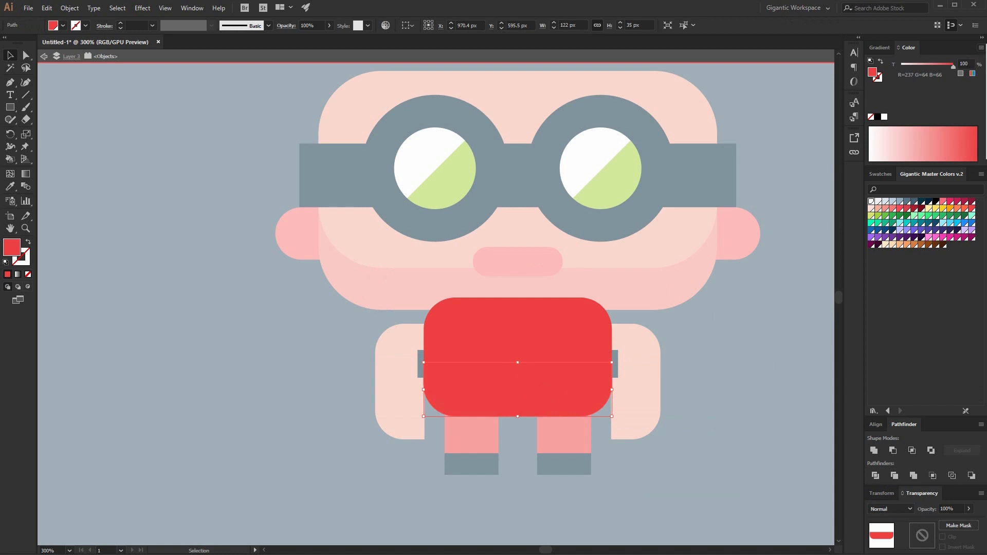
{"action": "left_click", "coordinate": [972, 74]}
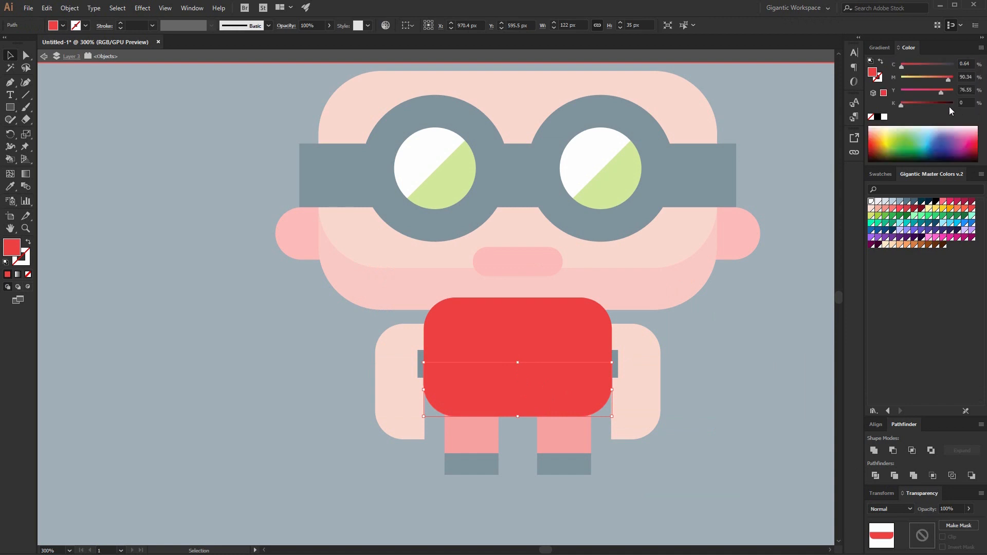
{"action": "left_click", "coordinate": [914, 208]}
{"action": "key", "text": "ctrl+h"}
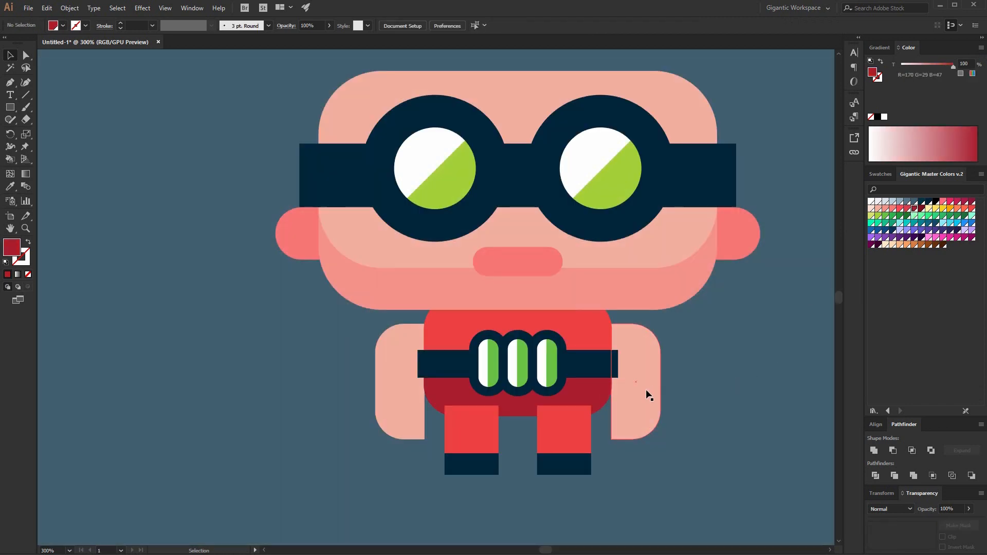
{"action": "left_click", "coordinate": [603, 386]}
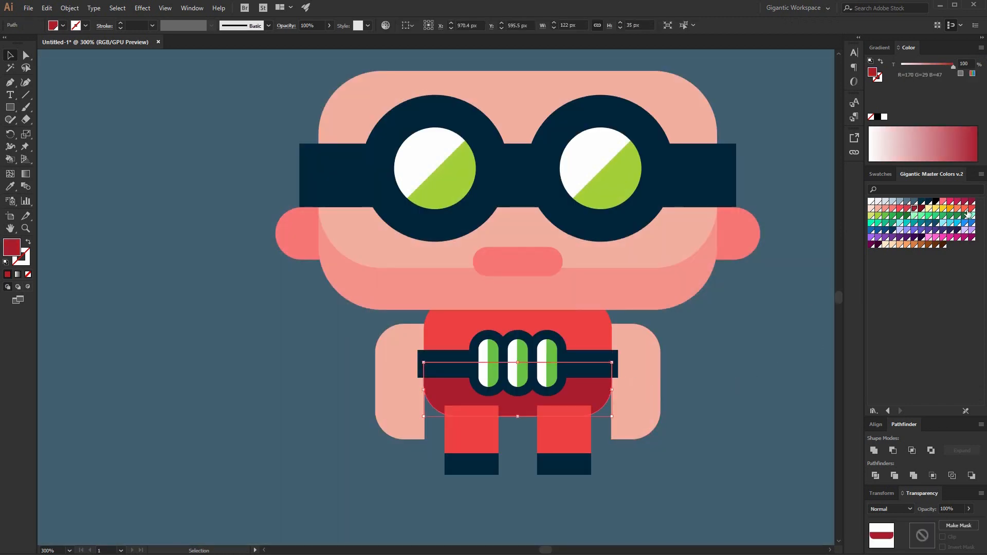
{"action": "left_click", "coordinate": [908, 209]}
{"action": "left_click", "coordinate": [715, 380]}
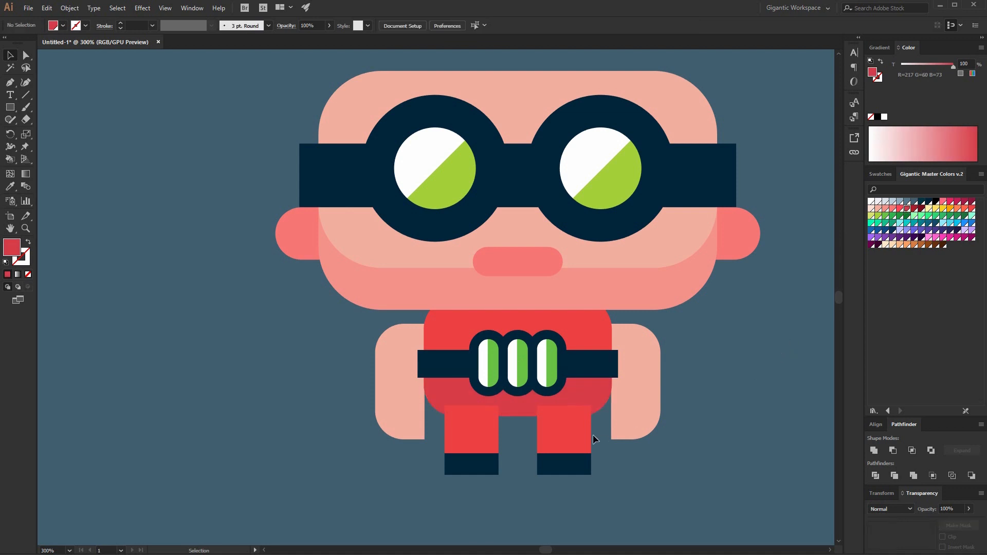
Isolate the legs group and fill both red leg rectangles with the muted red (R=217 G=60 B=73).
{"action": "double_click", "coordinate": [584, 432]}
{"action": "left_click", "coordinate": [567, 437]}
{"action": "key", "text": "w"}
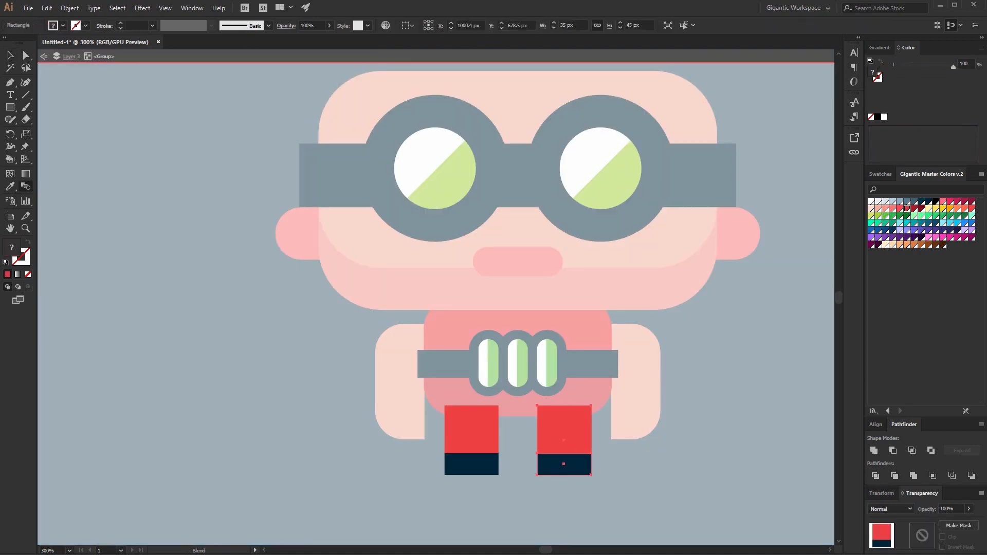
{"action": "key", "text": "y"}
{"action": "left_click", "coordinate": [589, 437]}
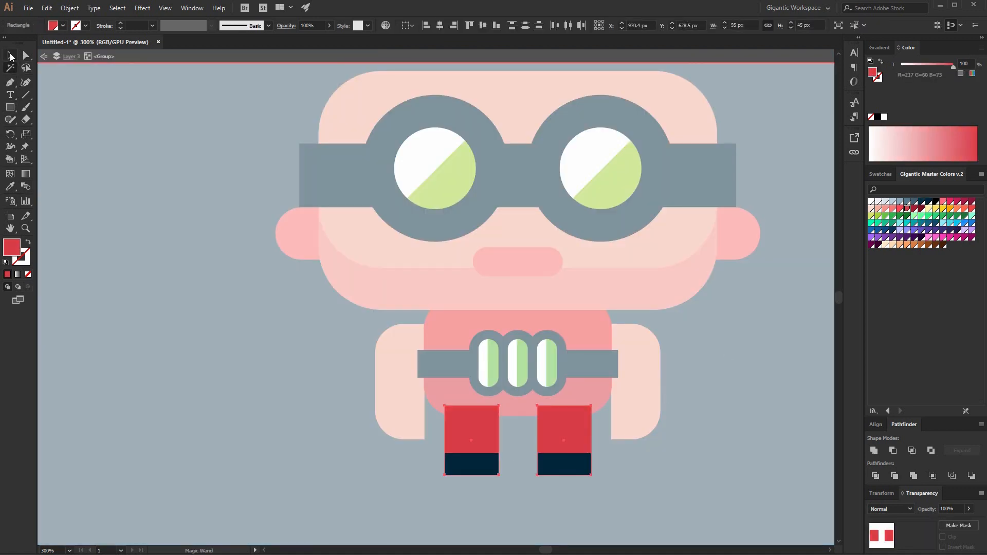
{"action": "left_click", "coordinate": [10, 55]}
{"action": "double_click", "coordinate": [106, 140]}
Examine the figure against the whole artboard to judge its shading and overall look.
{"action": "key", "text": "ctrl+minus"}
{"action": "key", "text": "ctrl+minus"}
{"action": "key", "text": "ctrl+minus"}
{"action": "key", "text": "ctrl+minus"}
{"action": "key", "text": "ctrl+minus"}
{"action": "key", "text": "ctrl+minus"}
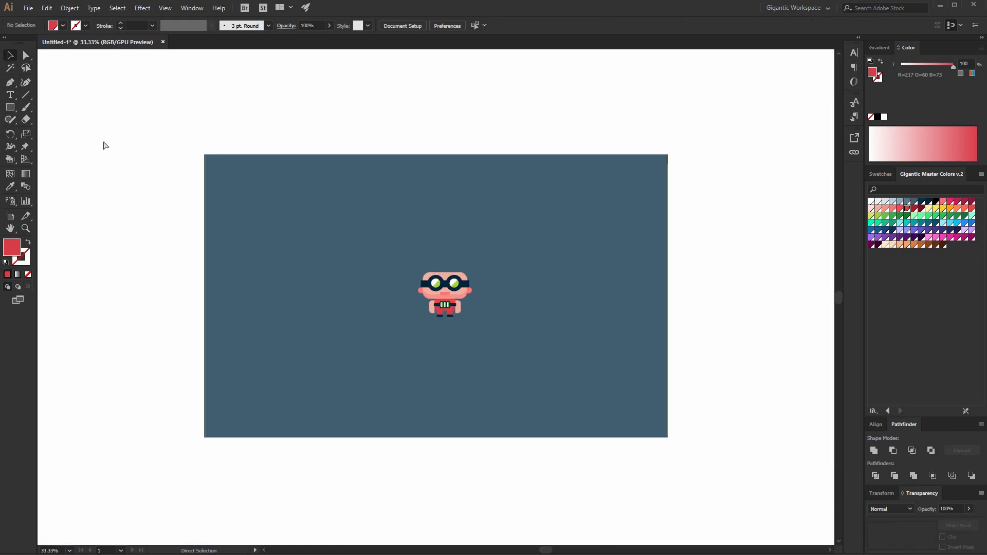
{"action": "key", "text": "ctrl+plus"}
{"action": "key", "text": "ctrl+plus"}
{"action": "key", "text": "ctrl+plus"}
{"action": "key", "text": "ctrl+plus"}
{"action": "key", "text": "ctrl+plus"}
Draw a ground-shadow bar about 170 by 13 px under the feet and fill it with the background blue at 35% black.
{"action": "key", "text": "m"}
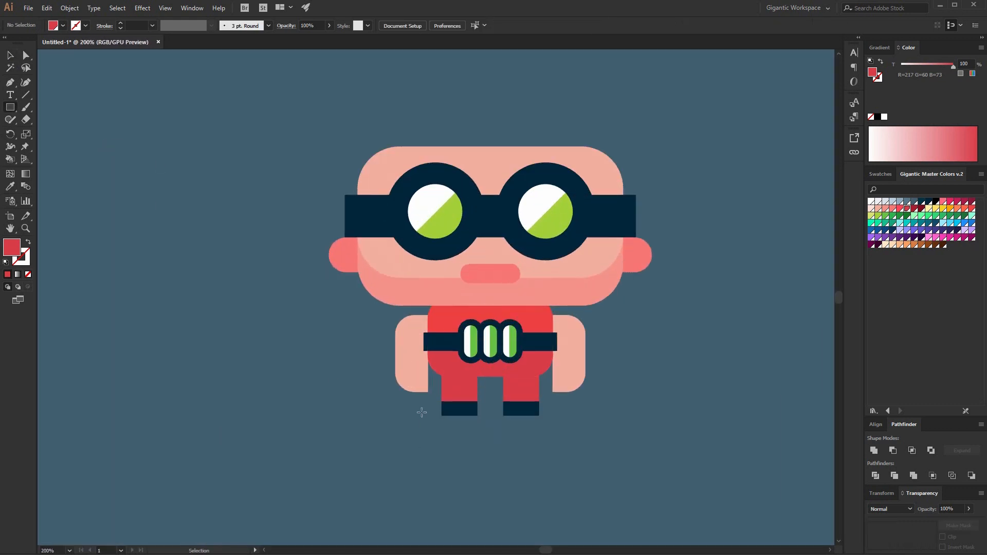
{"action": "left_click_drag", "start_coordinate": [404, 409], "coordinate": [580, 422]}
{"action": "left_click", "coordinate": [920, 201]}
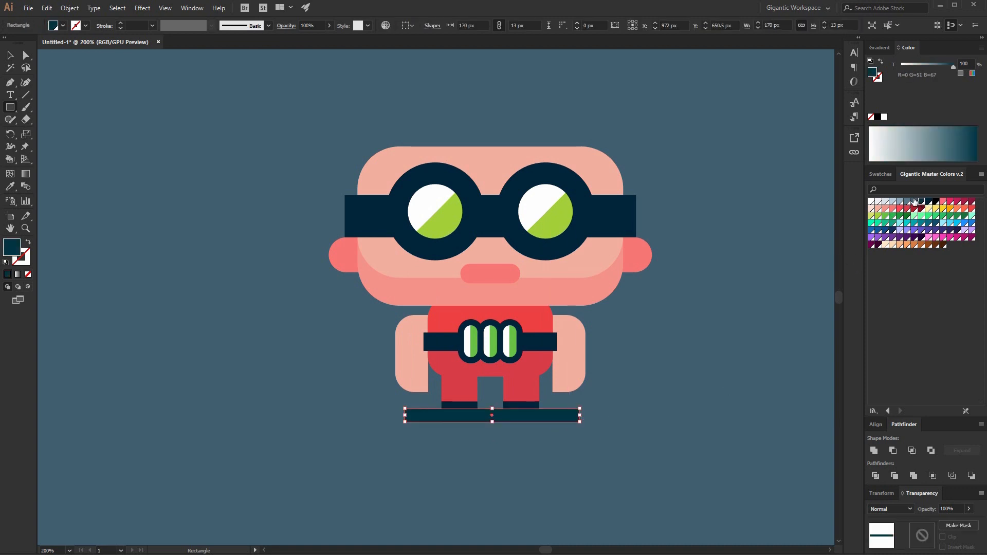
{"action": "left_click", "coordinate": [914, 202]}
{"action": "left_click", "coordinate": [973, 73]}
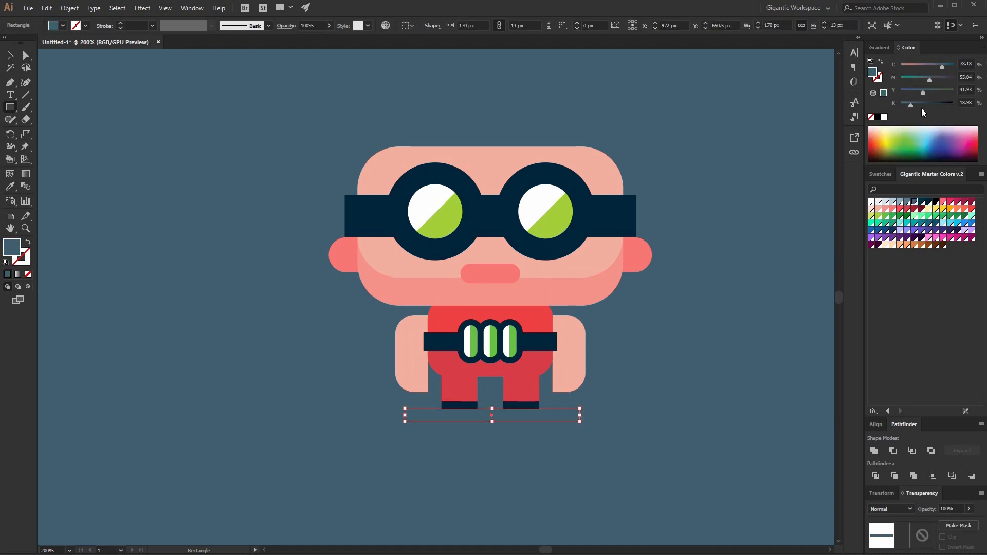
{"action": "left_click", "coordinate": [919, 104]}
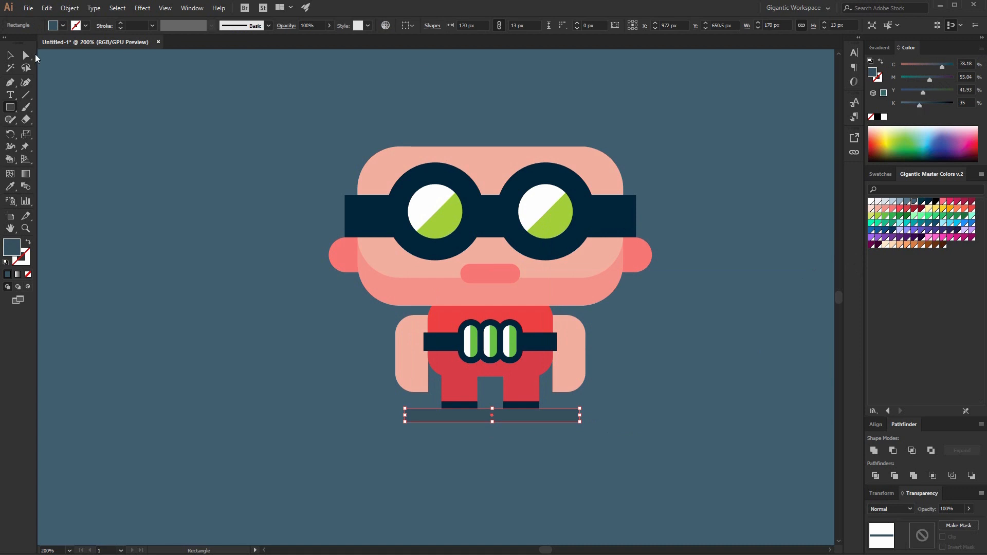
Fully round the ends of the ground-shadow bar and place it behind the shoes.
{"action": "left_click", "coordinate": [26, 55]}
{"action": "left_click_drag", "start_coordinate": [414, 416], "coordinate": [464, 430]}
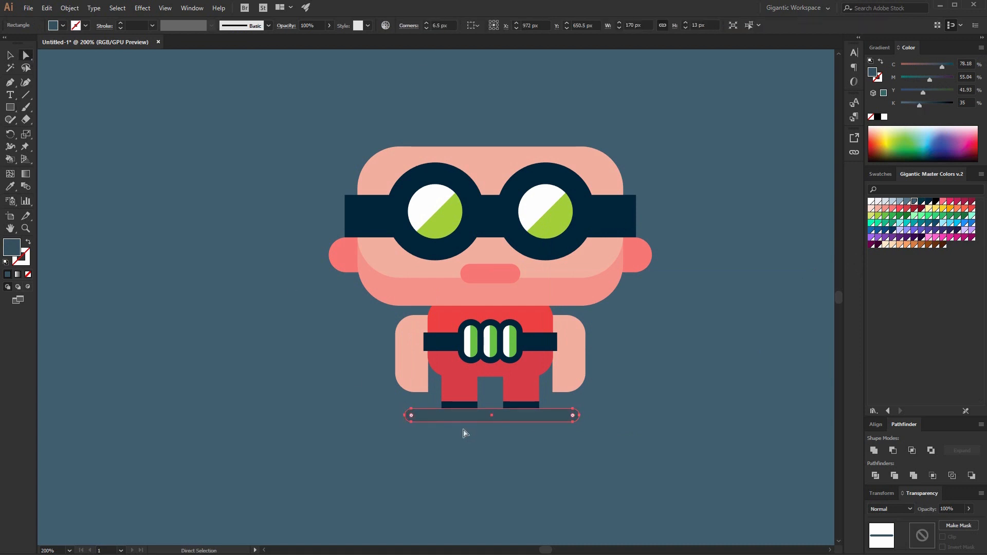
{"action": "key", "text": "ctrl+["}
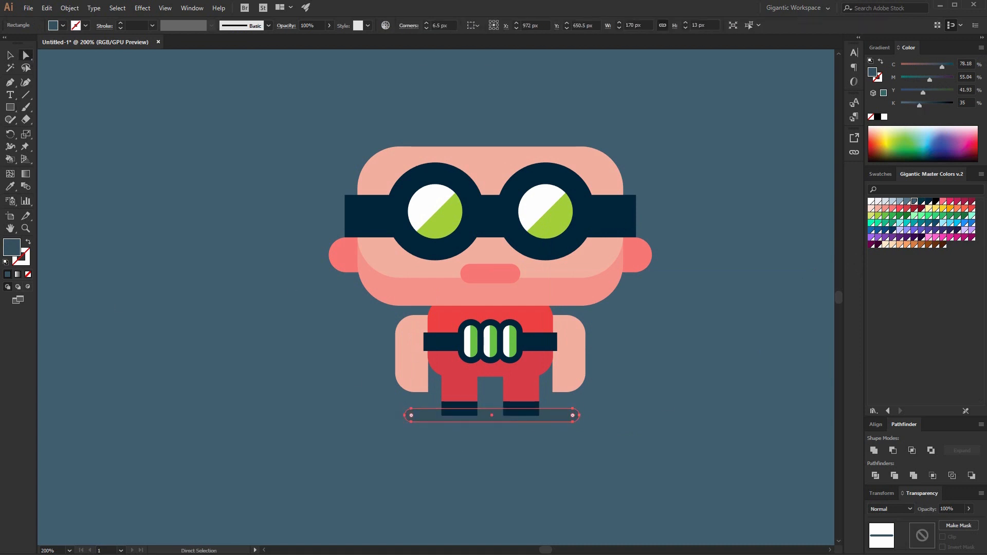
{"action": "left_click", "coordinate": [13, 56]}
{"action": "left_click", "coordinate": [175, 122]}
Draw a vertical strip about 12 by 214 px down the center of the head and fill it off-white (R=238 G=240 B=245).
{"action": "scroll", "coordinate": [764, 386], "scroll_direction": "up", "scroll_amount": 3}
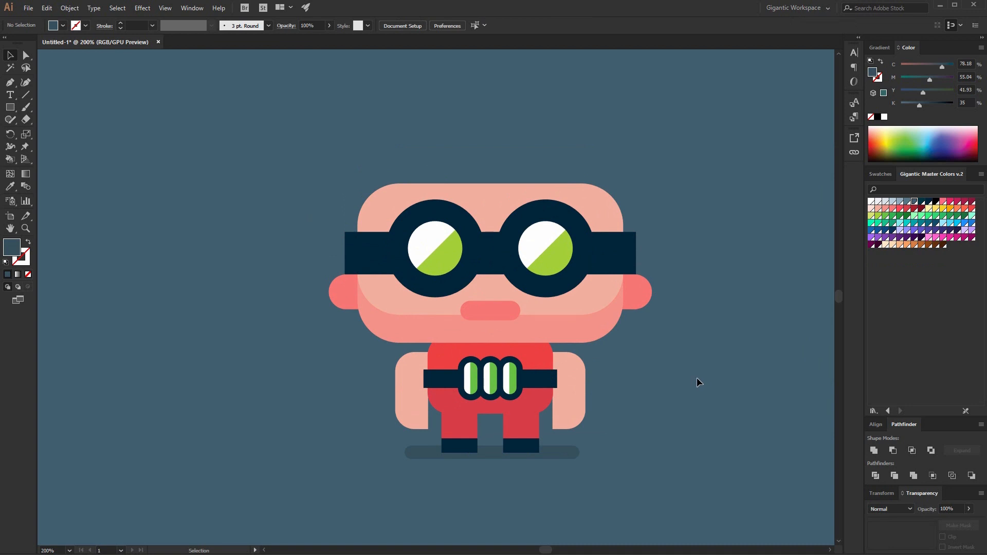
{"action": "key", "text": "m"}
{"action": "mouse_move", "coordinate": [461, 126]}
{"action": "left_mouse_down"}
{"action": "mouse_move", "coordinate": [498, 160]}
{"action": "mouse_move", "coordinate": [526, 309]}
{"action": "mouse_move", "coordinate": [517, 381]}
{"action": "mouse_move", "coordinate": [484, 366]}
{"action": "left_mouse_up"}
{"action": "key", "text": "ctrl+z"}
{"action": "left_click", "coordinate": [879, 203]}
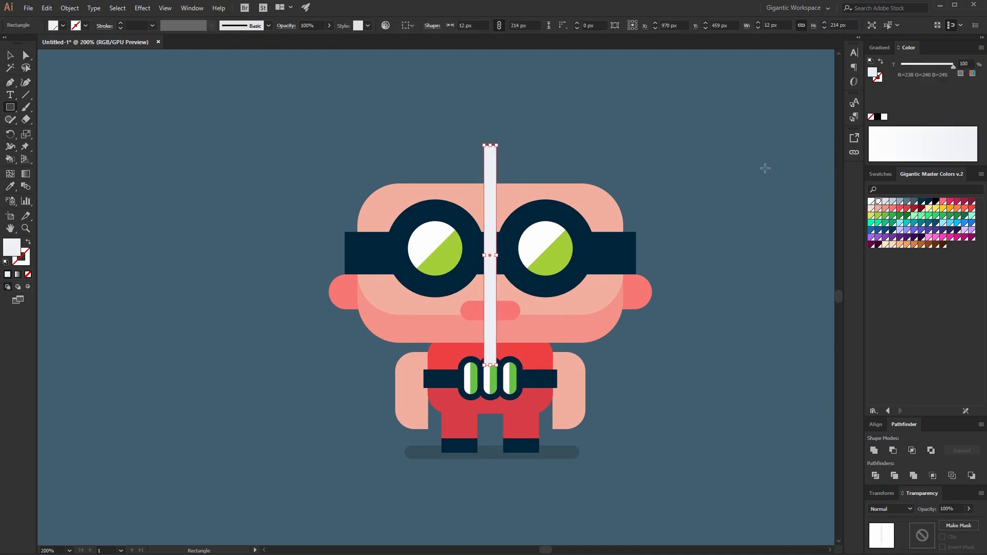
Fill the vertical strip white and draw a white circle about 38 px wide centered on its upper end.
{"action": "left_click", "coordinate": [871, 201]}
{"action": "key", "text": "l"}
{"action": "left_click_drag", "start_coordinate": [523, 103], "coordinate": [491, 143]}
Group the white circle with the strip and send the group behind the head as an antenna.
{"action": "left_click", "coordinate": [11, 57]}
{"action": "left_click_drag", "start_coordinate": [557, 118], "coordinate": [440, 163]}
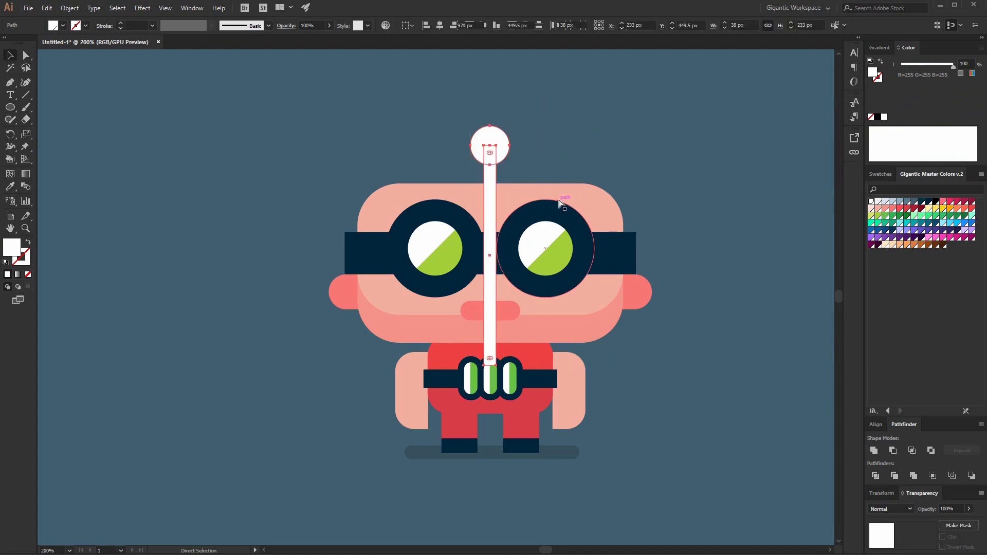
{"action": "key", "text": "ctrl+g"}
{"action": "key", "text": "ctrl+shift+bracketleft"}
{"action": "left_click", "coordinate": [629, 147]}
Move the whole figure to the left half of the artboard.
{"action": "key", "text": "ctrl+1"}
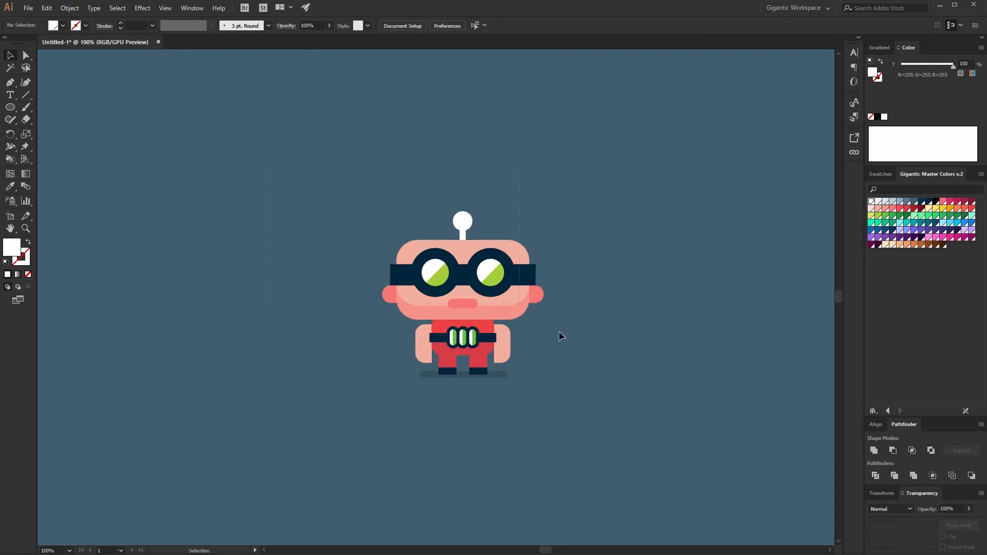
{"action": "key", "text": "ctrl+a"}
{"action": "left_click_drag", "start_coordinate": [453, 307], "coordinate": [239, 293]}
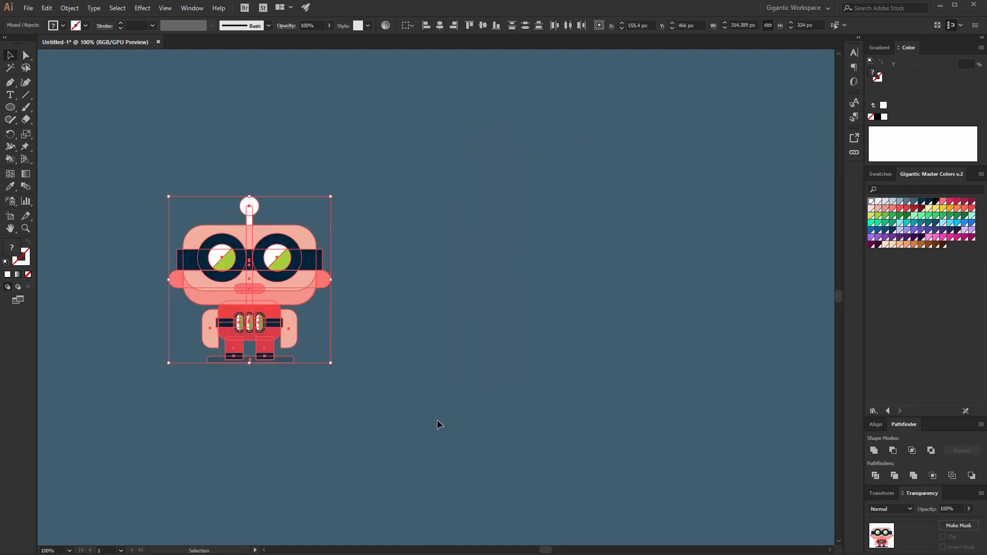
{"action": "left_click", "coordinate": [407, 365]}
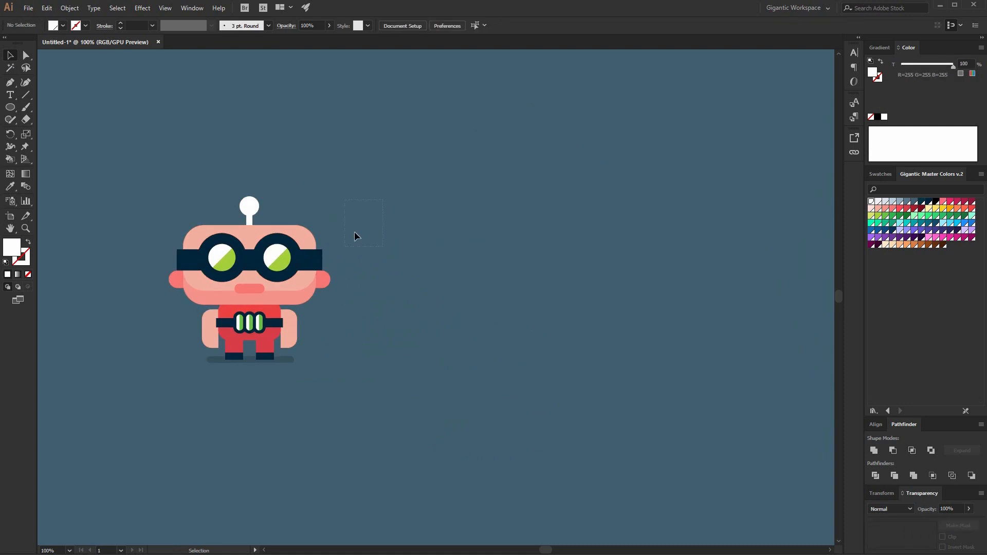
Duplicate the whole figure level with the original, just to its right.
{"action": "left_click_drag", "start_coordinate": [383, 200], "coordinate": [239, 368]}
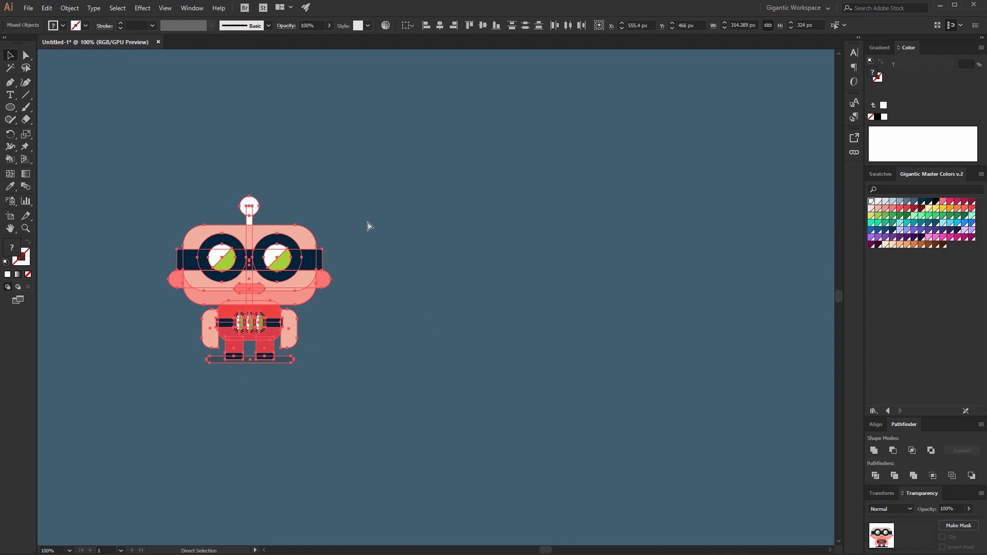
{"action": "left_click_drag", "start_coordinate": [272, 286], "coordinate": [472, 297]}
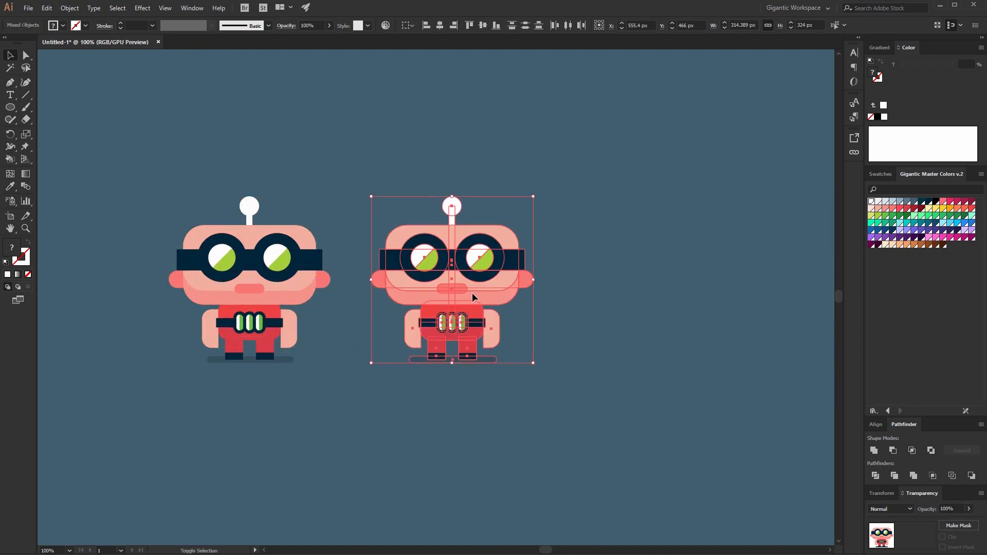
{"action": "left_click", "coordinate": [608, 324]}
Ungroup the head parts of the duplicated figure.
{"action": "left_click", "coordinate": [498, 270]}
{"action": "right_click", "coordinate": [498, 270]}
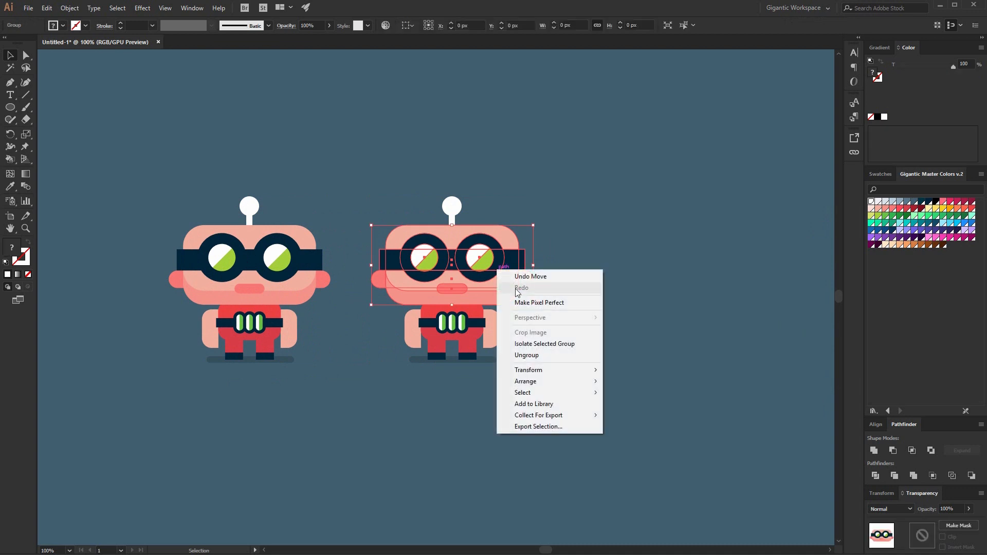
{"action": "left_click", "coordinate": [546, 356]}
{"action": "left_click", "coordinate": [562, 257]}
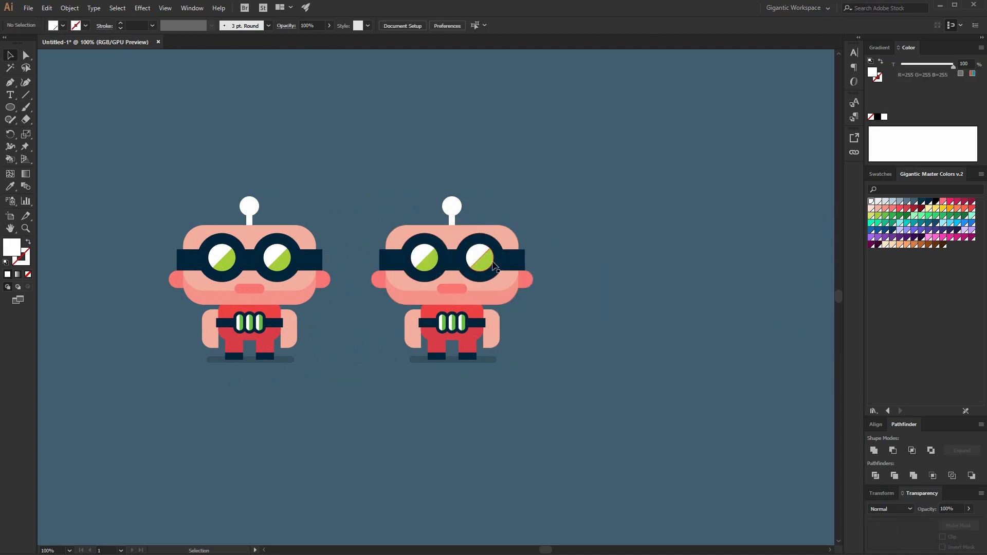
Shift both goggle lenses on the duplicate's head left by about 26 px, leaving the strap in place.
{"action": "left_click", "coordinate": [502, 275]}
{"action": "key", "text": "Left"}
{"action": "key", "text": "Left"}
{"action": "key", "text": "Left"}
{"action": "key", "text": "Left"}
{"action": "key", "text": "Left"}
{"action": "key", "text": "Left"}
{"action": "key", "text": "Left"}
{"action": "key", "text": "Left"}
{"action": "key", "text": "Left"}
{"action": "key", "text": "Left"}
{"action": "key", "text": "Left"}
{"action": "key", "text": "Left"}
{"action": "key", "text": "Left"}
{"action": "key", "text": "Left"}
{"action": "key", "text": "Left"}
{"action": "key", "text": "Left"}
{"action": "key", "text": "Left"}
{"action": "key", "text": "Left"}
{"action": "key", "text": "Left"}
{"action": "key", "text": "Left"}
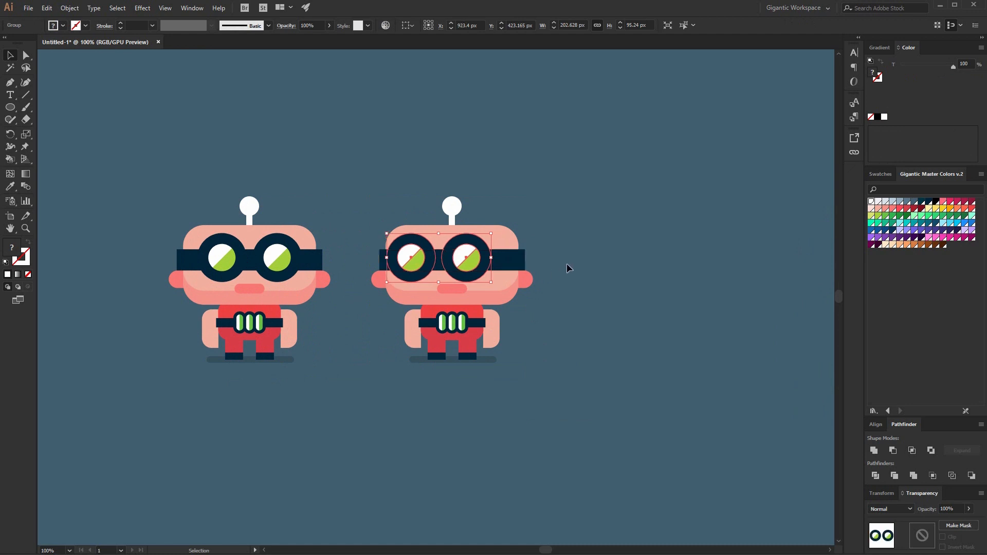
{"action": "left_click", "coordinate": [567, 263]}
Shift the duplicate's antenna right by about 34 px.
{"action": "left_click", "coordinate": [455, 206]}
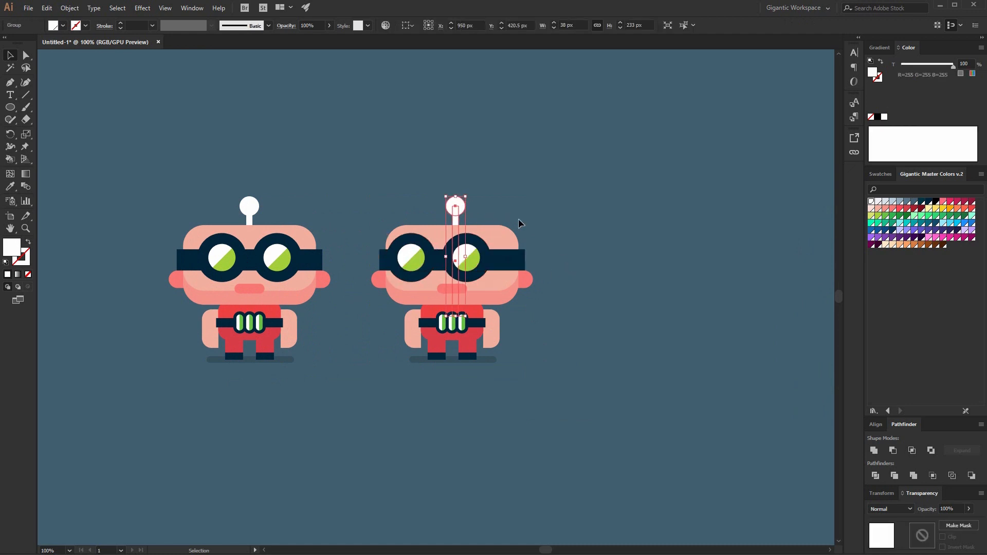
{"action": "key", "text": "Right"}
{"action": "key", "text": "Right"}
{"action": "key", "text": "Right"}
{"action": "key", "text": "Right"}
{"action": "key", "text": "Right"}
{"action": "key", "text": "Right"}
{"action": "key", "text": "Right"}
{"action": "key", "text": "Right"}
{"action": "key", "text": "Right"}
{"action": "key", "text": "Right"}
{"action": "key", "text": "Right"}
{"action": "key", "text": "Right"}
{"action": "key", "text": "Right"}
{"action": "key", "text": "Right"}
{"action": "key", "text": "Right"}
{"action": "key", "text": "Right"}
{"action": "key", "text": "Right"}
{"action": "key", "text": "Right"}
{"action": "key", "text": "Right"}
{"action": "key", "text": "Right"}
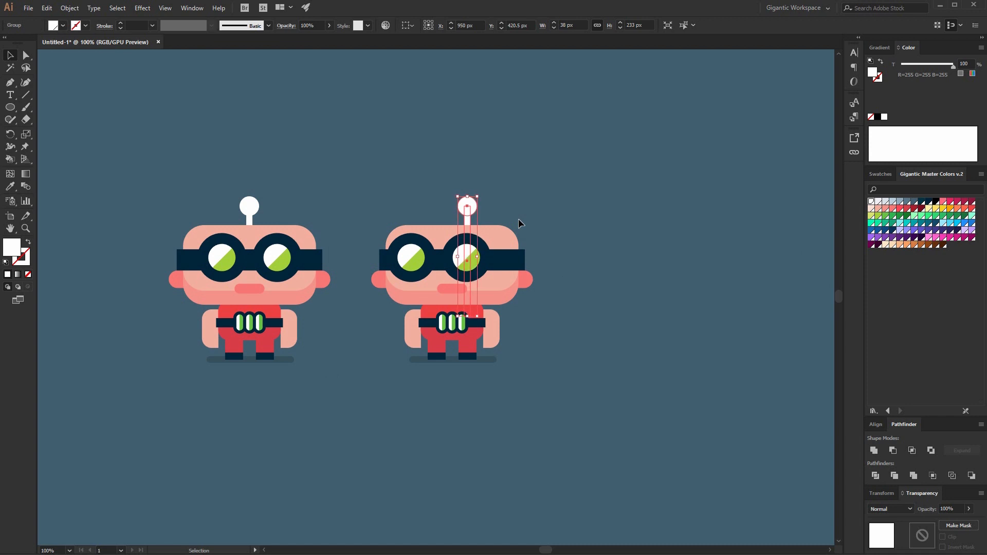
{"action": "key", "text": "Right"}
{"action": "key", "text": "Right"}
{"action": "key", "text": "Right"}
{"action": "key", "text": "Right"}
{"action": "left_click", "coordinate": [563, 377]}
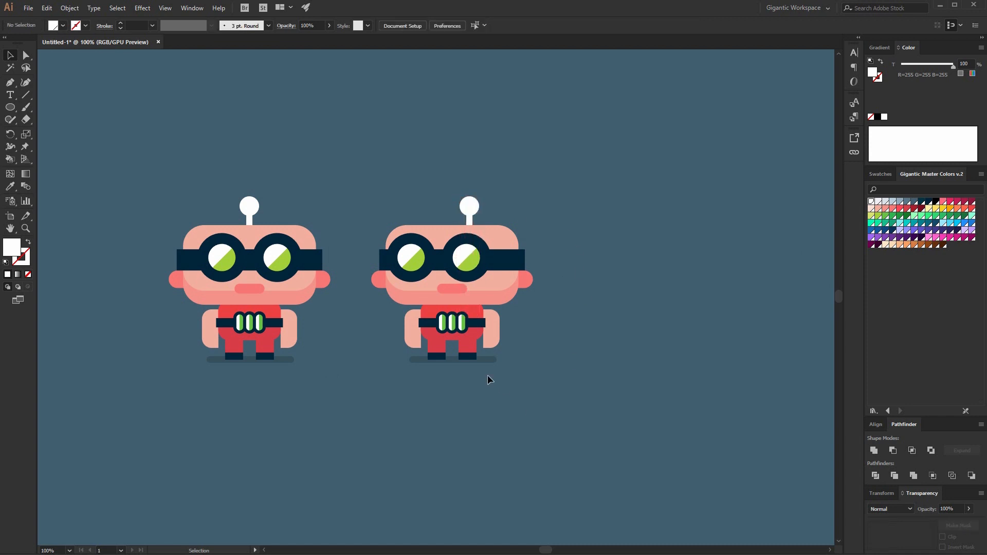
Shift the three-capsule belt buckle on the duplicate left by about 19 px.
{"action": "left_click", "coordinate": [466, 326]}
{"action": "key", "text": "Left"}
{"action": "key", "text": "Left"}
{"action": "key", "text": "Left"}
{"action": "key", "text": "Left"}
{"action": "key", "text": "Left"}
{"action": "key", "text": "Left"}
{"action": "key", "text": "Left"}
{"action": "key", "text": "Left"}
{"action": "key", "text": "Left"}
{"action": "key", "text": "Left"}
{"action": "key", "text": "Left"}
{"action": "key", "text": "Left"}
{"action": "key", "text": "Left"}
{"action": "key", "text": "Left"}
{"action": "key", "text": "Left"}
{"action": "key", "text": "Left"}
{"action": "key", "text": "Left"}
{"action": "key", "text": "Left"}
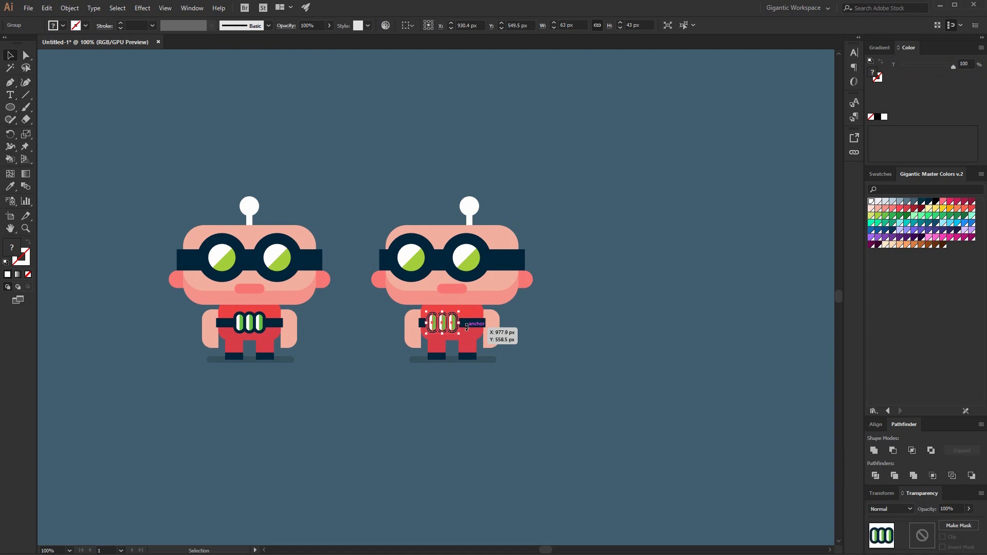
{"action": "left_click", "coordinate": [471, 406]}
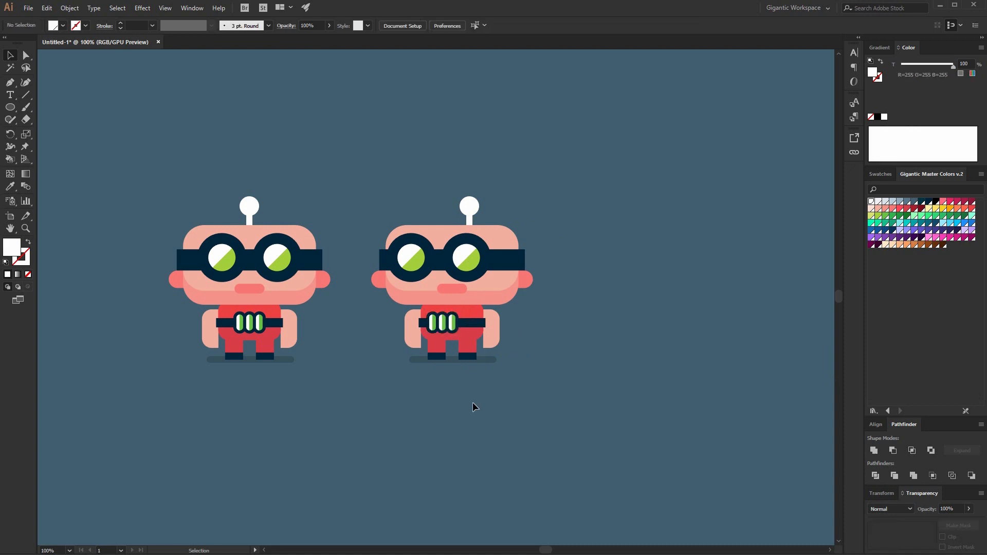
Shift the duplicate's mouth left by about 26 px so it lines up with the goggle lenses.
{"action": "key", "text": "ctrl+="}
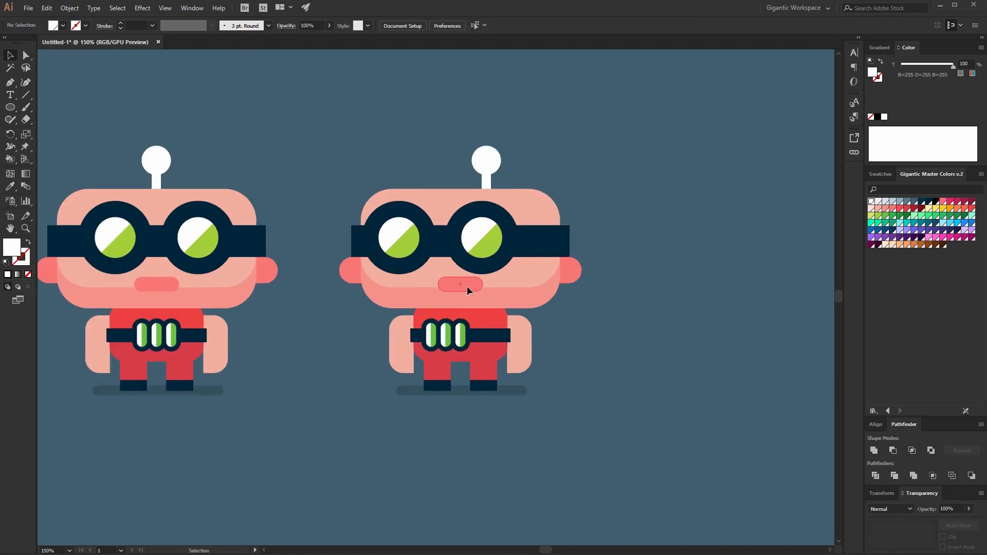
{"action": "key", "text": "shift+Left"}
{"action": "key", "text": "shift+Left"}
{"action": "key", "text": "Left"}
{"action": "key", "text": "Left"}
{"action": "key", "text": "Left"}
{"action": "key", "text": "Left"}
{"action": "key", "text": "Left"}
{"action": "key", "text": "Left"}
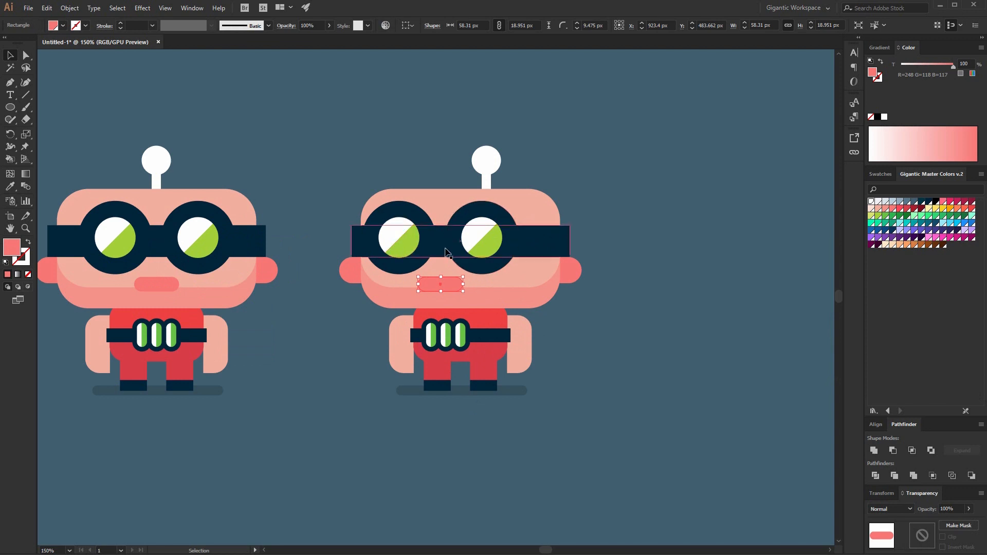
Shift the duplicate's ear bar right by about 13 px.
{"action": "left_click", "coordinate": [570, 280]}
{"action": "key", "text": "shift+Right"}
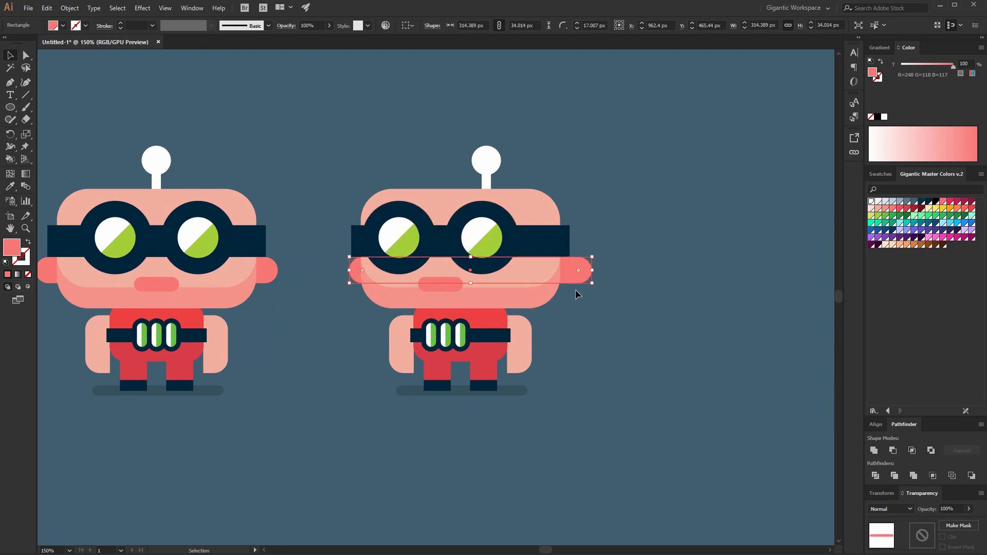
{"action": "left_click", "coordinate": [604, 298]}
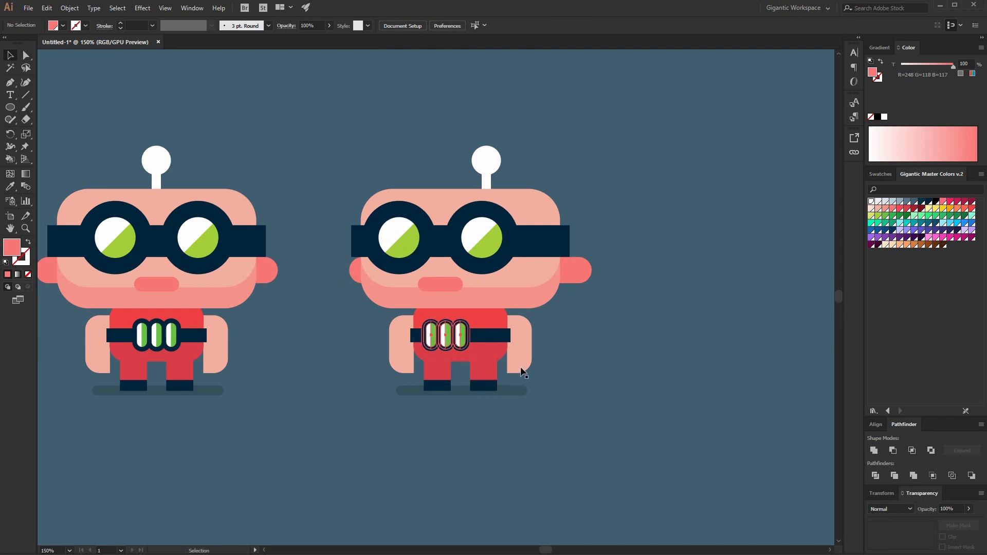
Ungroup the duplicate's pair of arms.
{"action": "left_click", "coordinate": [523, 354]}
{"action": "right_click", "coordinate": [523, 351]}
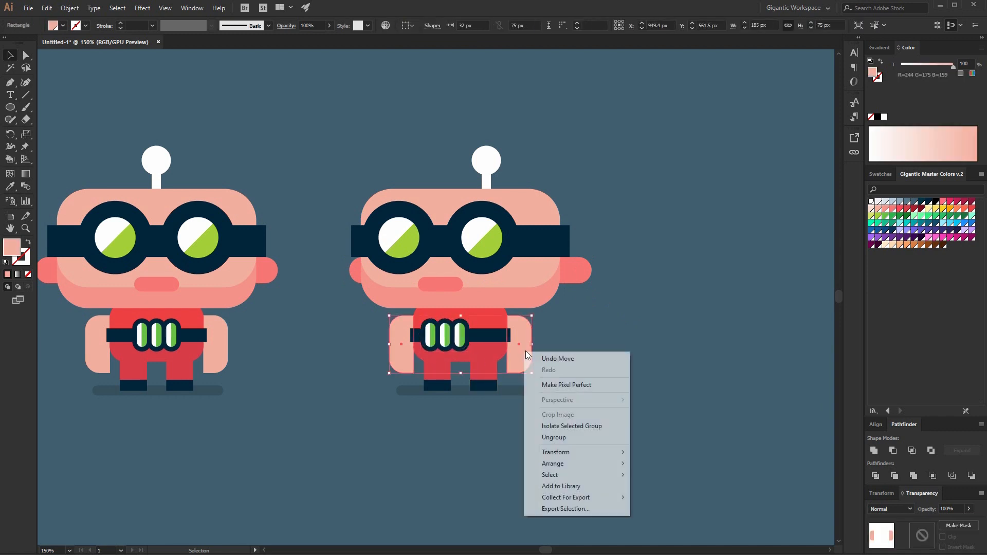
{"action": "left_click", "coordinate": [570, 438]}
{"action": "left_click", "coordinate": [592, 411]}
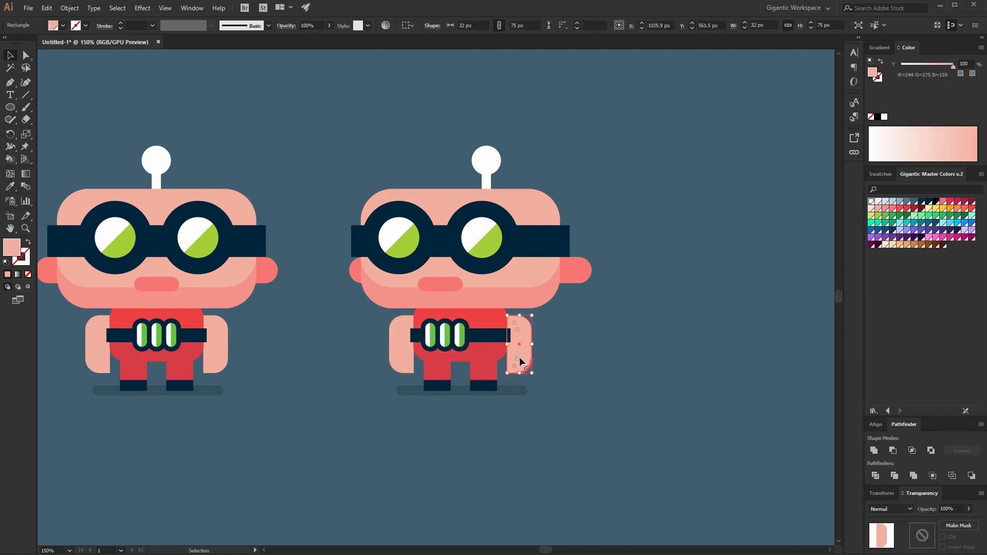
Bring the duplicate's right-hand arm to the front and shift it left by 9 px over the body.
{"action": "key", "text": "ctrl+shift+]"}
{"action": "key", "text": "Left"}
{"action": "key", "text": "Left"}
{"action": "key", "text": "Left"}
{"action": "key", "text": "Left"}
{"action": "key", "text": "Left"}
{"action": "key", "text": "Left"}
{"action": "key", "text": "Left"}
{"action": "key", "text": "Left"}
{"action": "key", "text": "Left"}
Round the inner upper corner of the front arm to about 7 px.
{"action": "key", "text": "ctrl+="}
{"action": "key", "text": "ctrl+="}
{"action": "key", "text": "ctrl+="}
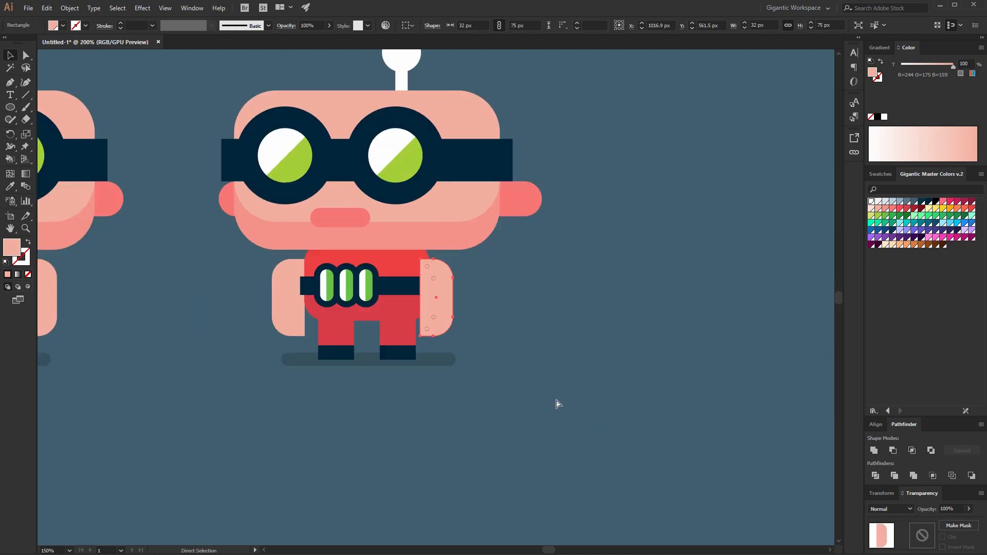
{"action": "key", "text": "a"}
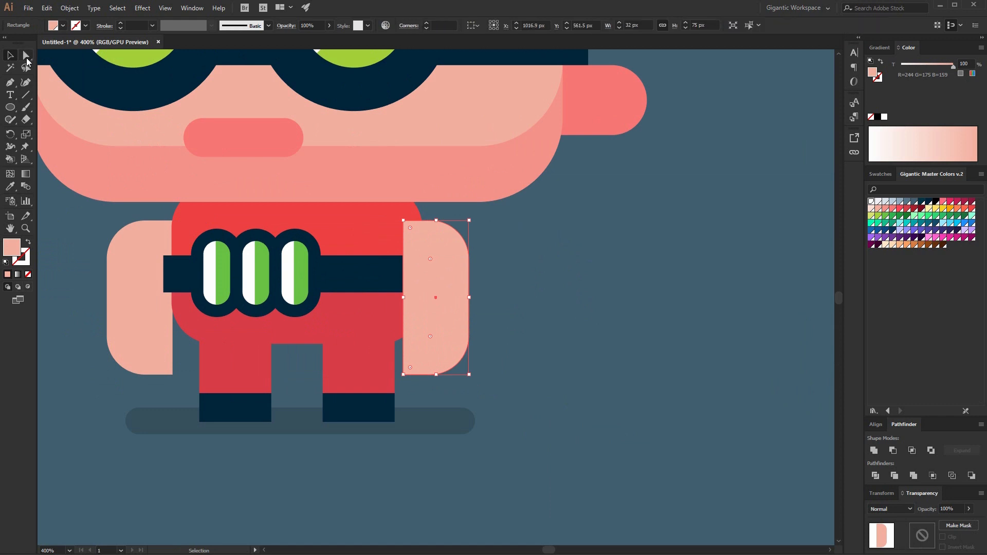
{"action": "left_click", "coordinate": [404, 221]}
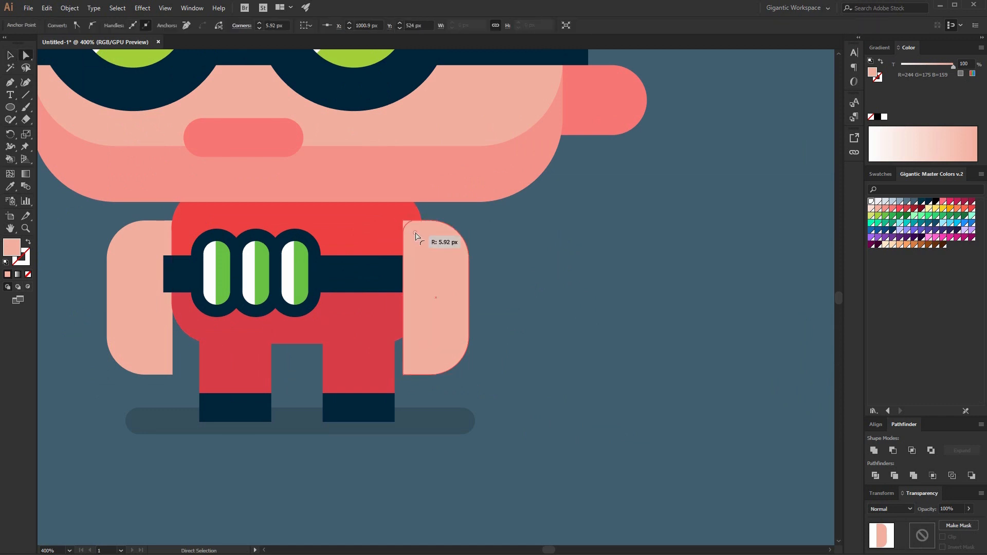
{"action": "left_click", "coordinate": [415, 234]}
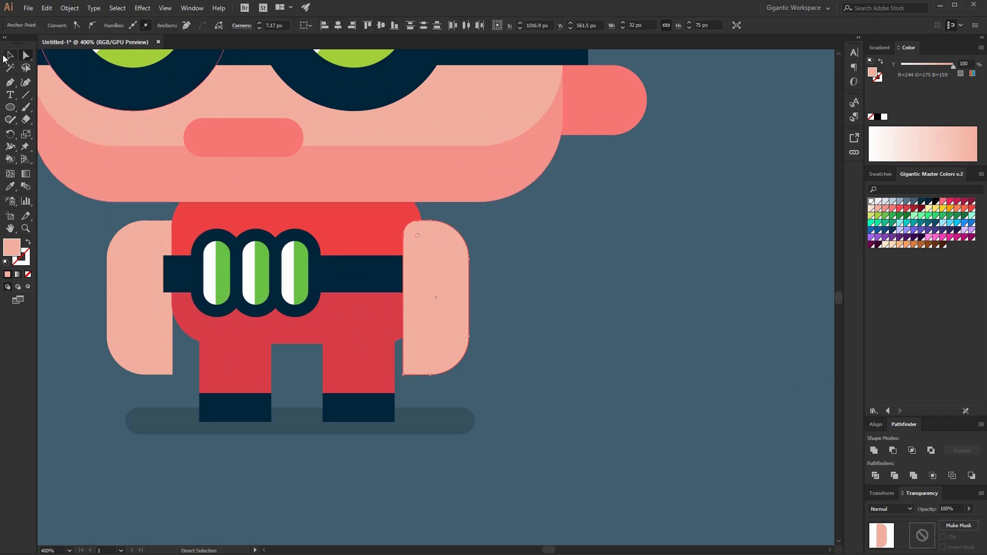
Recolor the duplicate's left-hand arm with the darker skin tone of the chin shading (R=246 G=146 B=138).
{"action": "key", "text": "v"}
{"action": "left_click", "coordinate": [148, 265]}
{"action": "key", "text": "i"}
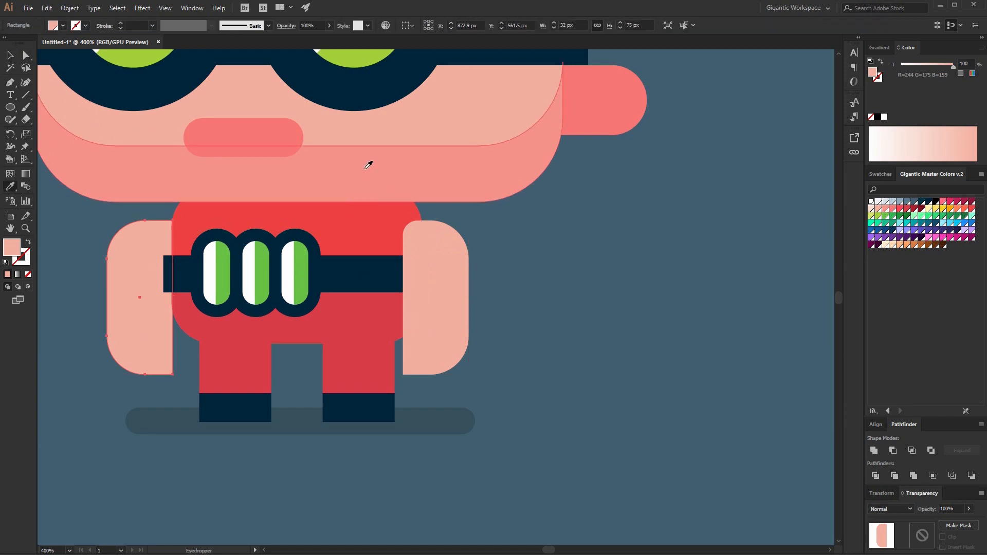
{"action": "left_click", "coordinate": [368, 159]}
{"action": "left_click", "coordinate": [11, 56]}
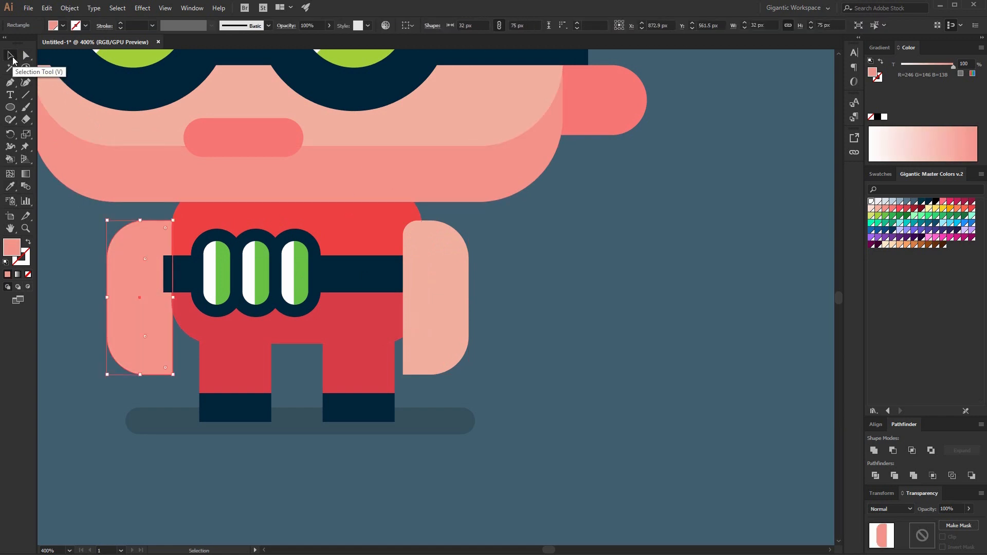
Send the darker arm behind the body and shift it right by about 9 px.
{"action": "key", "text": "ctrl+shift+bracketright"}
{"action": "key", "text": "ctrl+shift+bracketleft"}
{"action": "key", "text": "Right"}
{"action": "key", "text": "Right"}
{"action": "key", "text": "Right"}
{"action": "key", "text": "Right"}
{"action": "key", "text": "Right"}
{"action": "key", "text": "Right"}
{"action": "key", "text": "Right"}
{"action": "key", "text": "Right"}
{"action": "key", "text": "Right"}
{"action": "key", "text": "Right"}
{"action": "key", "text": "Right"}
{"action": "key", "text": "Left"}
{"action": "key", "text": "Left"}
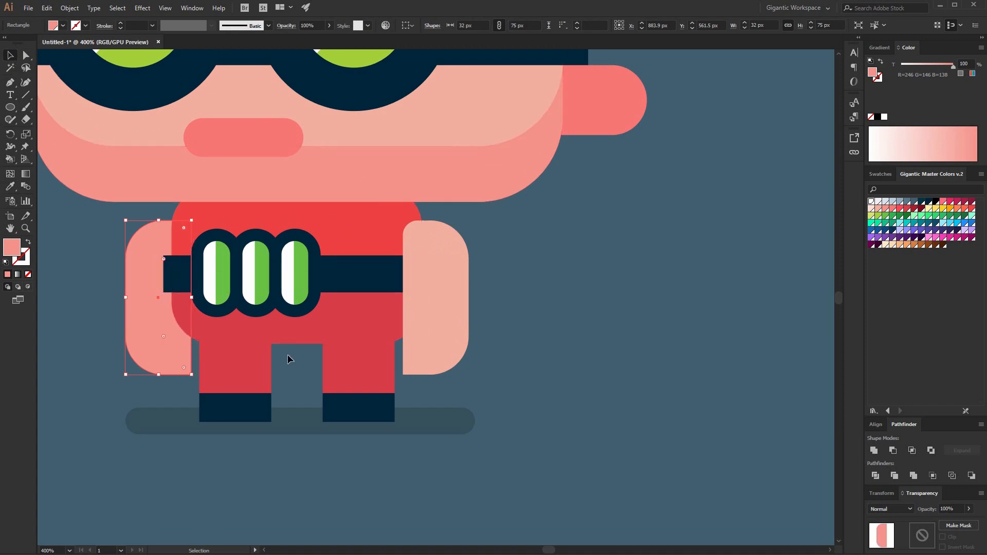
{"action": "key", "text": "Right"}
{"action": "key", "text": "Left"}
Ungroup the duplicate's pair of legs.
{"action": "left_click", "coordinate": [251, 379]}
{"action": "right_click", "coordinate": [251, 379]}
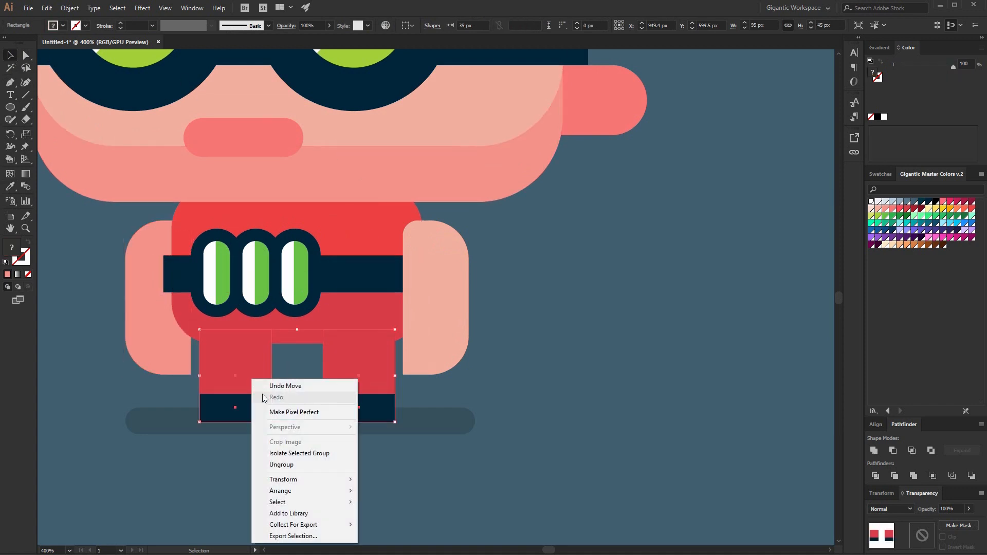
{"action": "left_click", "coordinate": [280, 463]}
{"action": "left_click", "coordinate": [512, 397]}
Ungroup the left-hand leg from its shoe and fill the leg dark red (R=170 G=29 B=47).
{"action": "left_click", "coordinate": [267, 376]}
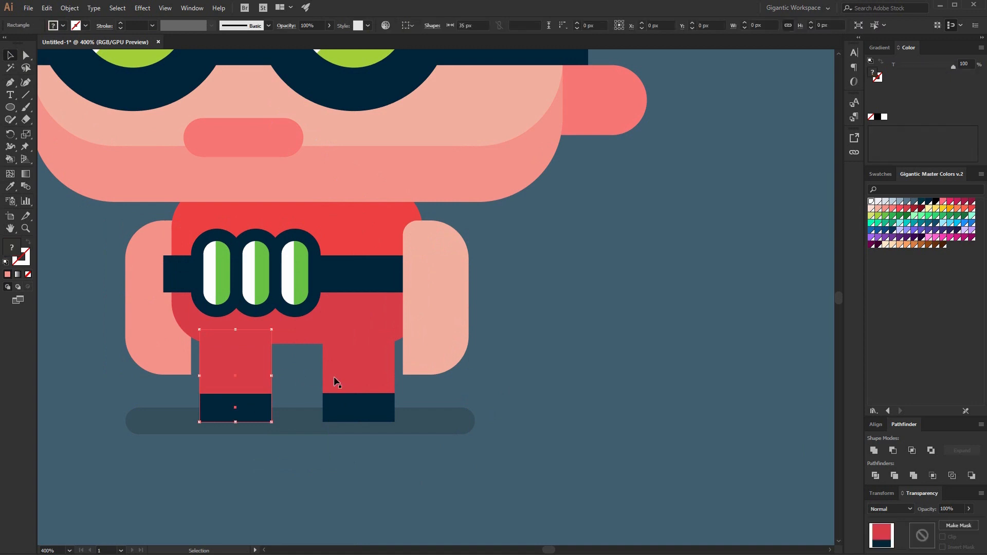
{"action": "right_click", "coordinate": [247, 370]}
{"action": "left_click", "coordinate": [278, 456]}
{"action": "left_click", "coordinate": [260, 399], "text": "shift"}
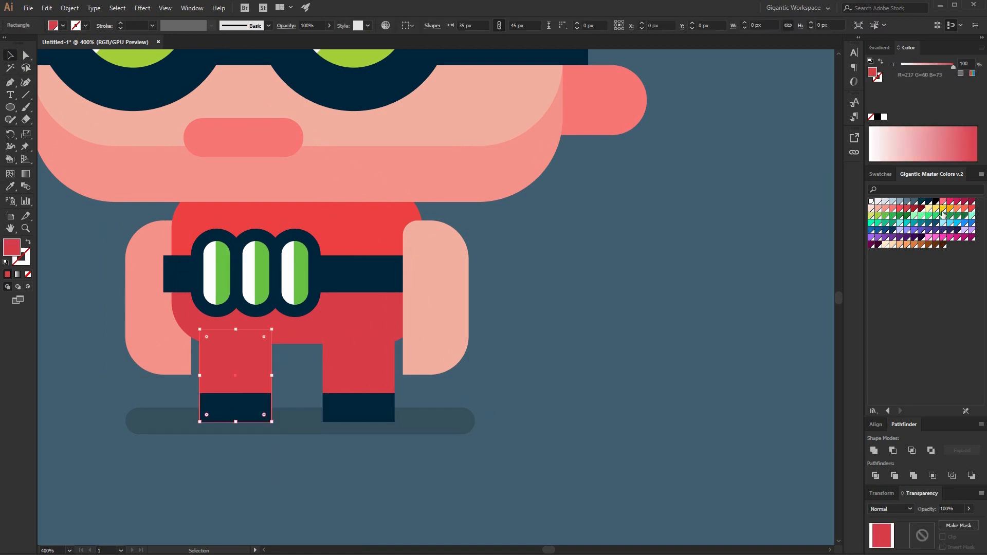
{"action": "left_click", "coordinate": [915, 209]}
Send the dark red leg and its shoe behind the body.
{"action": "left_click", "coordinate": [257, 489]}
{"action": "left_click_drag", "start_coordinate": [257, 485], "coordinate": [219, 375]}
{"action": "key", "text": "ctrl+shift+["}
{"action": "left_click", "coordinate": [732, 338]}
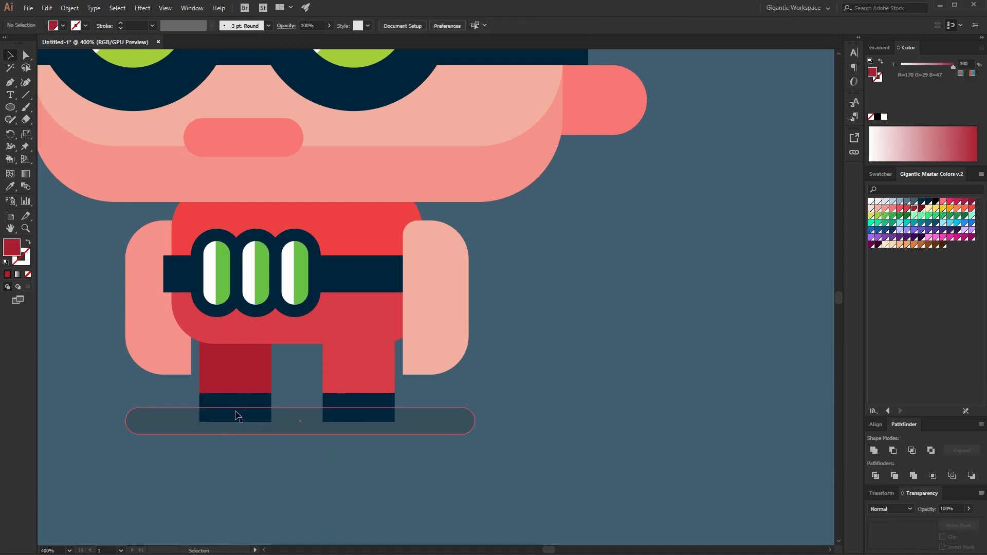
Move the darker arm about 10 px right and behind the body, and shift the lighter front arm about 10 px left.
{"action": "left_click_drag", "start_coordinate": [186, 368], "coordinate": [195, 396]}
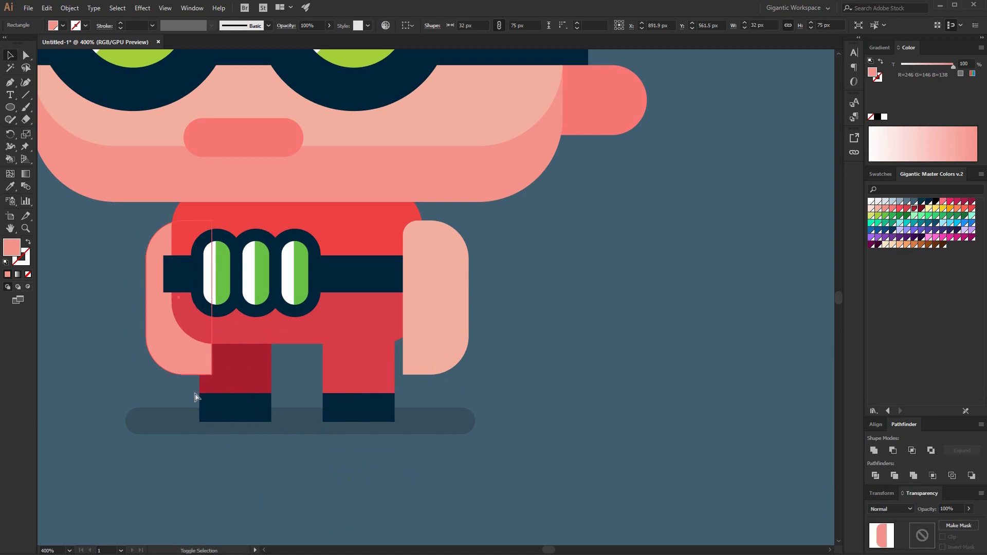
{"action": "key", "text": "ctrl+["}
{"action": "left_click", "coordinate": [448, 297]}
{"action": "key", "text": "Left"}
{"action": "key", "text": "Left"}
{"action": "key", "text": "Left"}
{"action": "key", "text": "Left"}
{"action": "key", "text": "Left"}
{"action": "key", "text": "Left"}
{"action": "key", "text": "Left"}
{"action": "key", "text": "Left"}
{"action": "key", "text": "Left"}
{"action": "key", "text": "Left"}
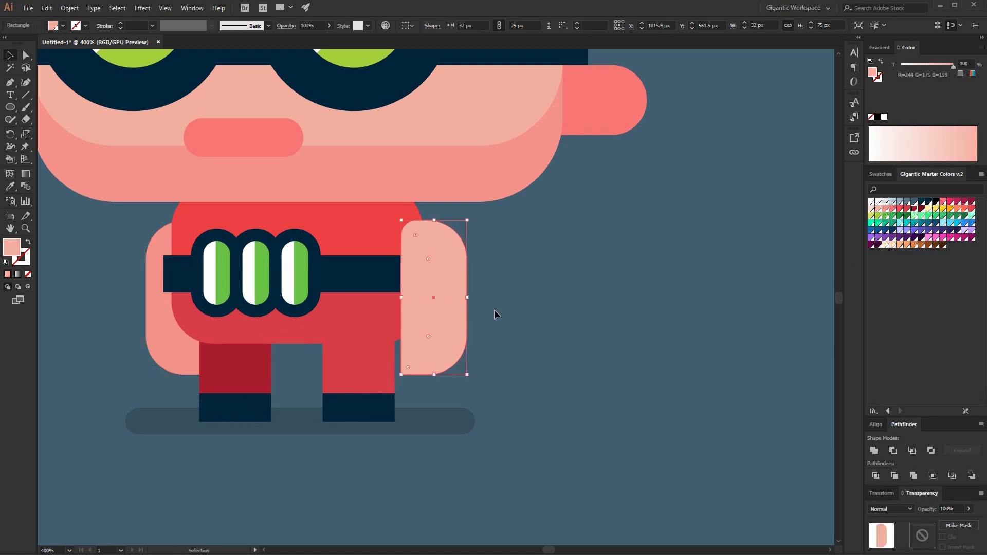
{"action": "left_click", "coordinate": [540, 318]}
Draw a rectangle of about 36 × 60 px beside the turned character's body and fill it dark navy (R=0 G=36 B=57).
{"action": "key", "text": "ctrl+1"}
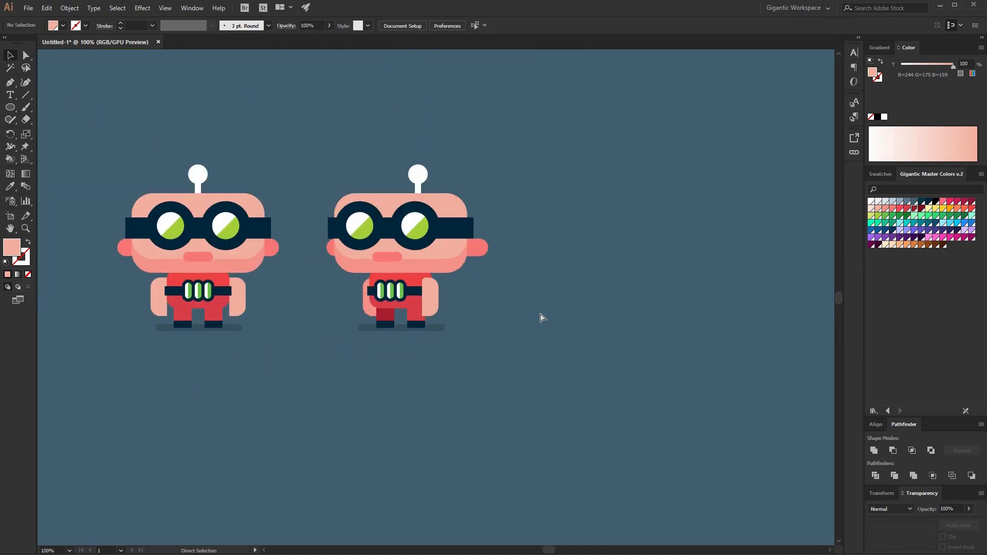
{"action": "key", "text": "ctrl+="}
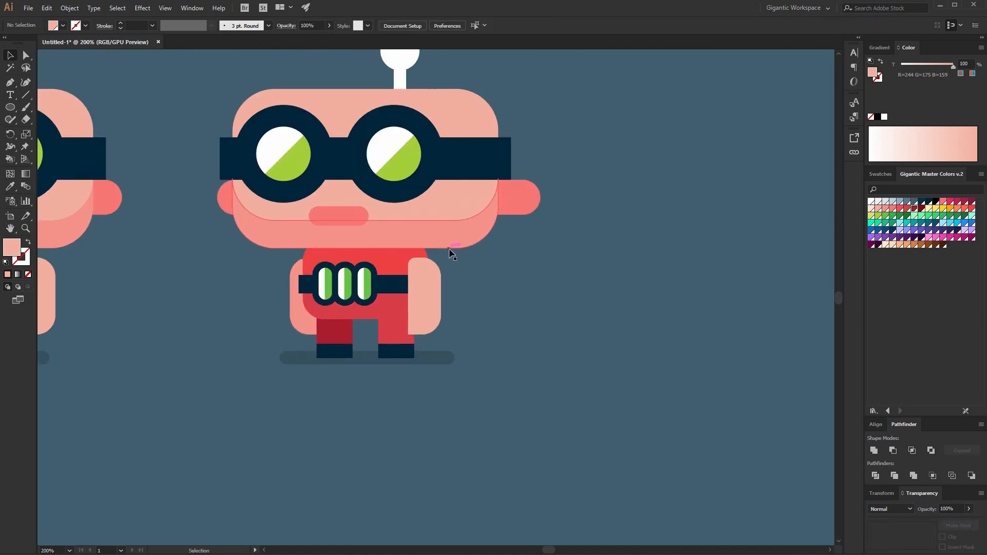
{"action": "key", "text": "m"}
{"action": "left_click_drag", "start_coordinate": [496, 258], "coordinate": [533, 319]}
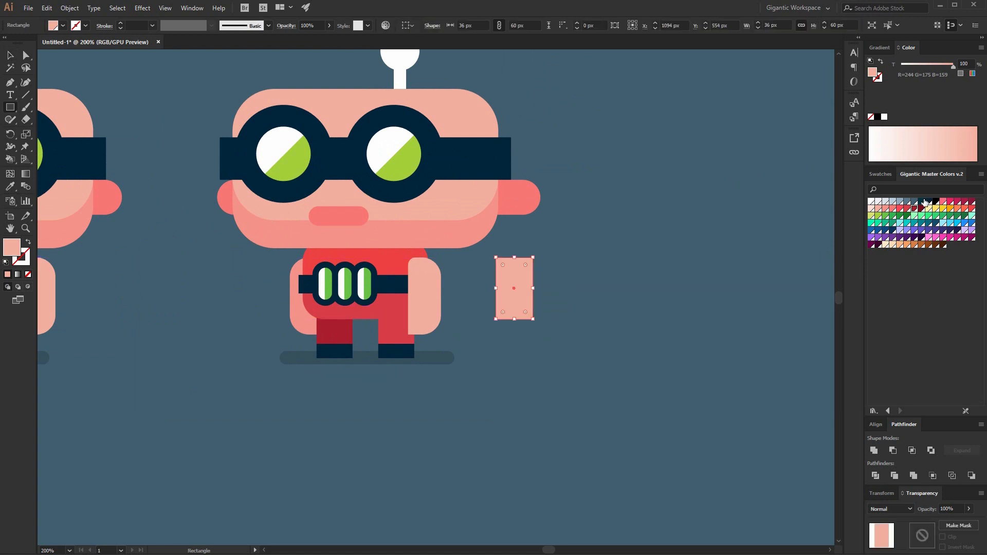
{"action": "left_click", "coordinate": [924, 201]}
{"action": "key", "text": "a"}
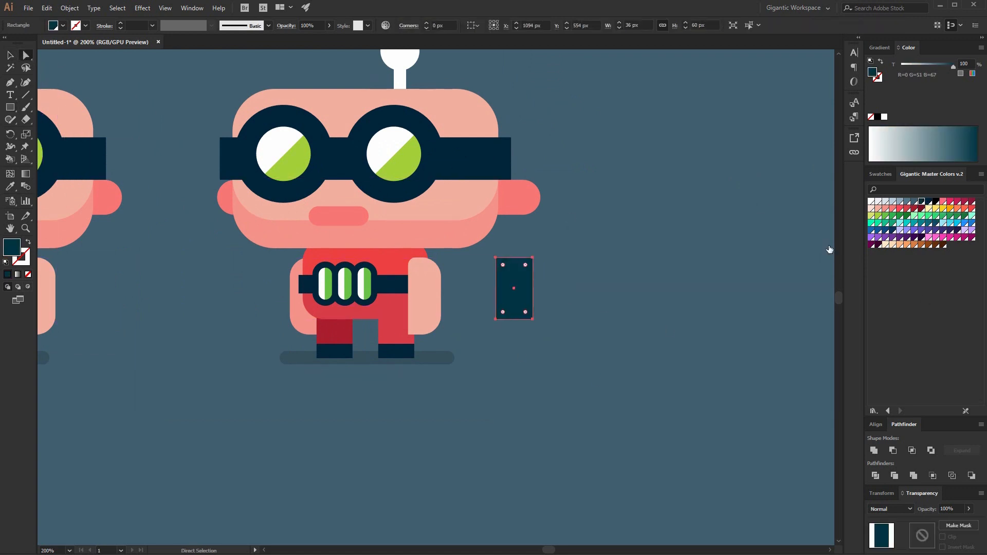
{"action": "left_click", "coordinate": [930, 202]}
Fully round only the lower-right corner of the navy rectangle to form a backpack.
{"action": "left_click", "coordinate": [524, 315]}
{"action": "left_click_drag", "start_coordinate": [524, 315], "coordinate": [509, 301]}
{"action": "left_click", "coordinate": [10, 56]}
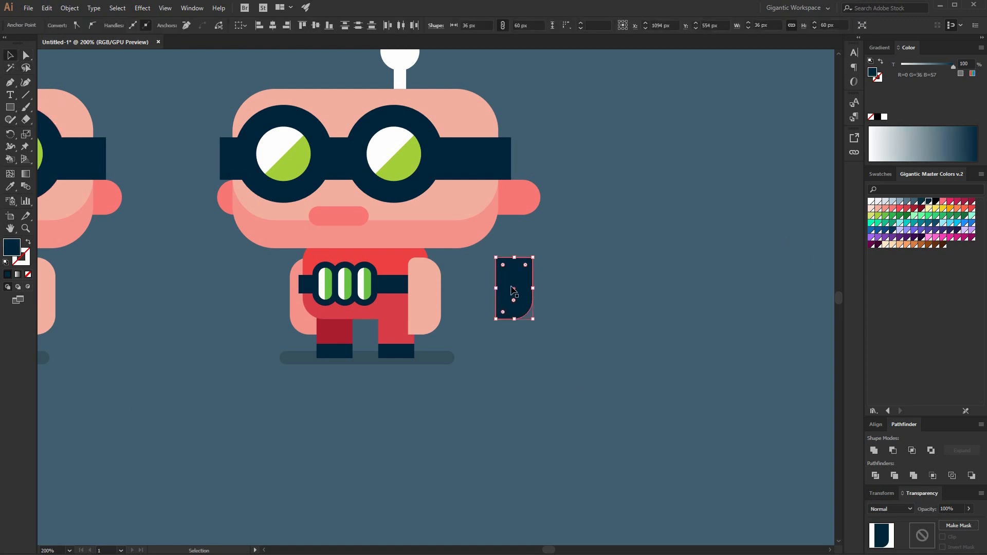
Enlarge the backpack to about 44 × 74 px and place it behind the turned character's body and front arm.
{"action": "left_click", "coordinate": [562, 266]}
{"action": "left_click_drag", "start_coordinate": [533, 257], "coordinate": [446, 266]}
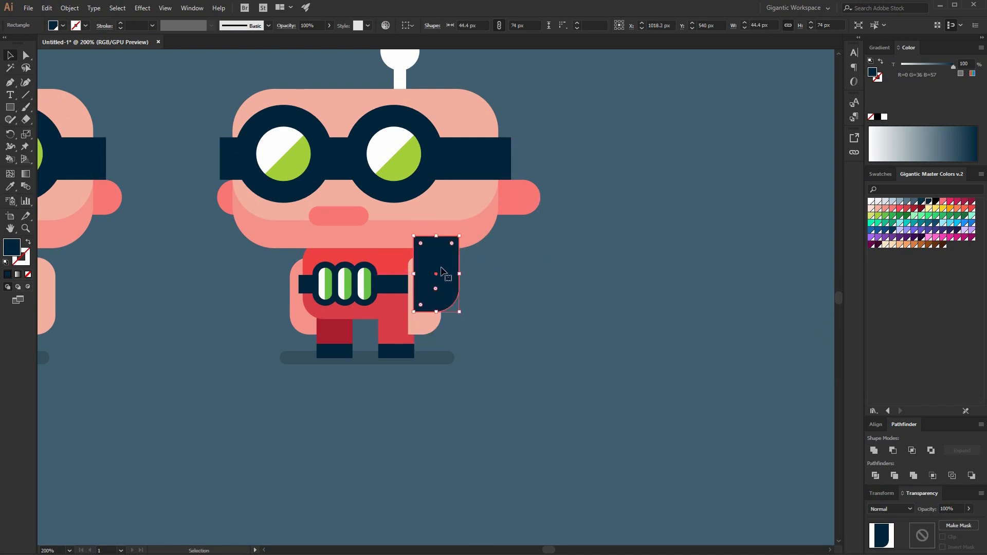
{"action": "key", "text": "ctrl+bracketleft"}
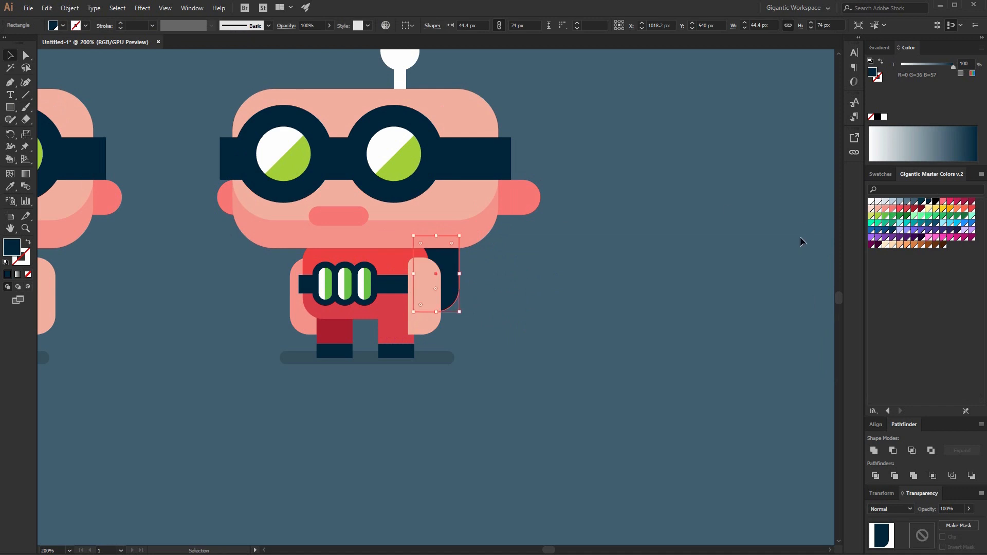
{"action": "left_click", "coordinate": [578, 300]}
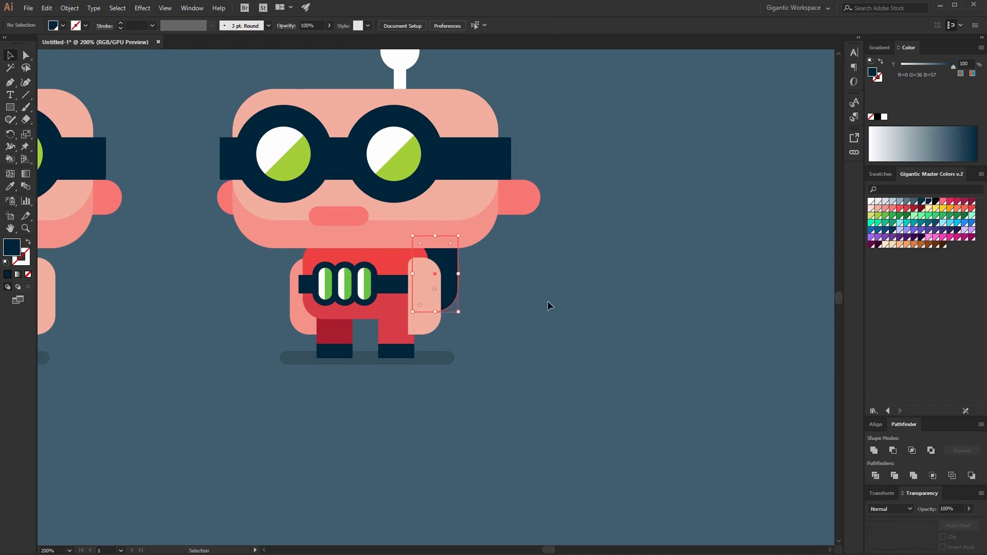
Group all parts of the turned character, and group all parts of the front-facing character separately.
{"action": "key", "text": "ctrl+minus"}
{"action": "key", "text": "ctrl+minus"}
{"action": "key", "text": "ctrl+minus"}
{"action": "key", "text": "ctrl+minus"}
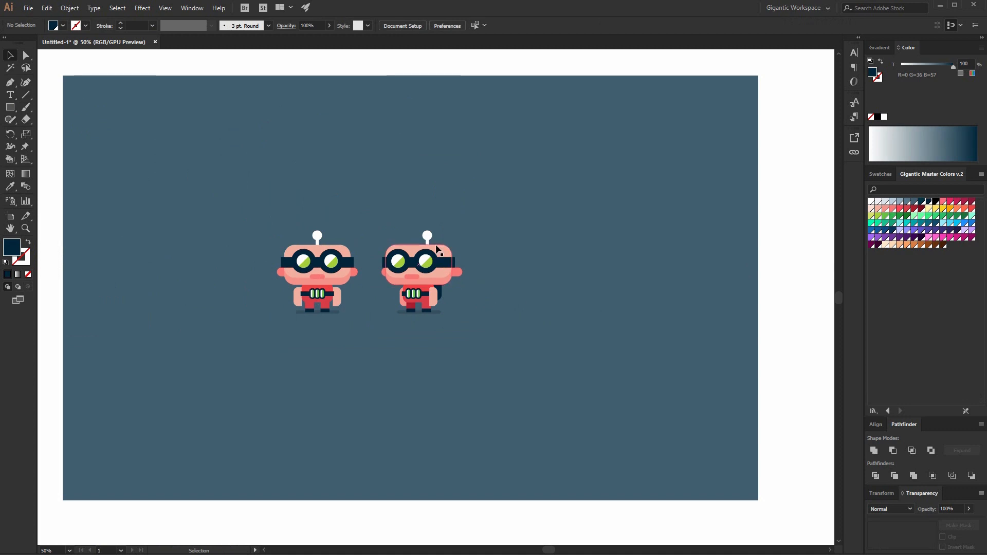
{"action": "left_click_drag", "start_coordinate": [479, 199], "coordinate": [381, 325]}
{"action": "left_click", "coordinate": [382, 325]}
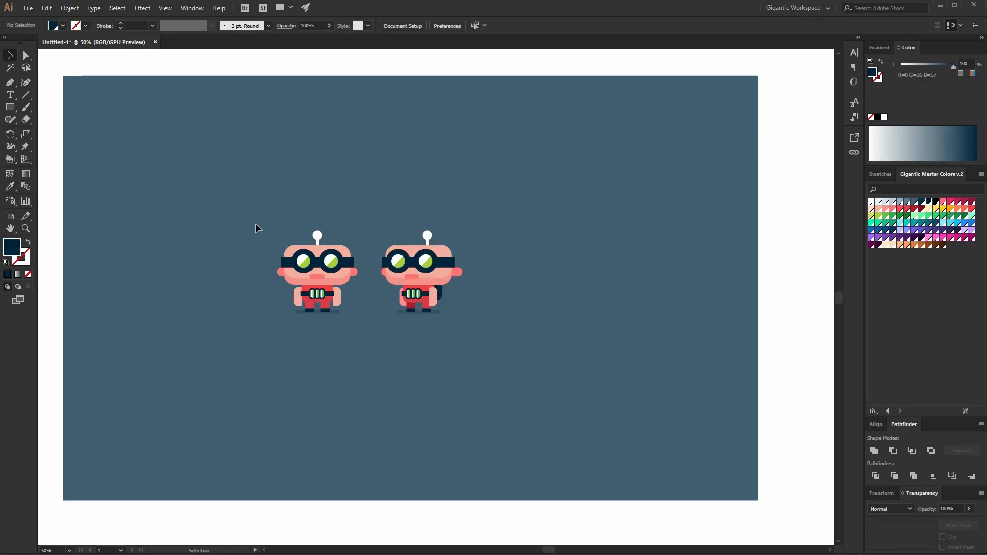
{"action": "left_click_drag", "start_coordinate": [256, 226], "coordinate": [392, 338]}
{"action": "left_click", "coordinate": [406, 352]}
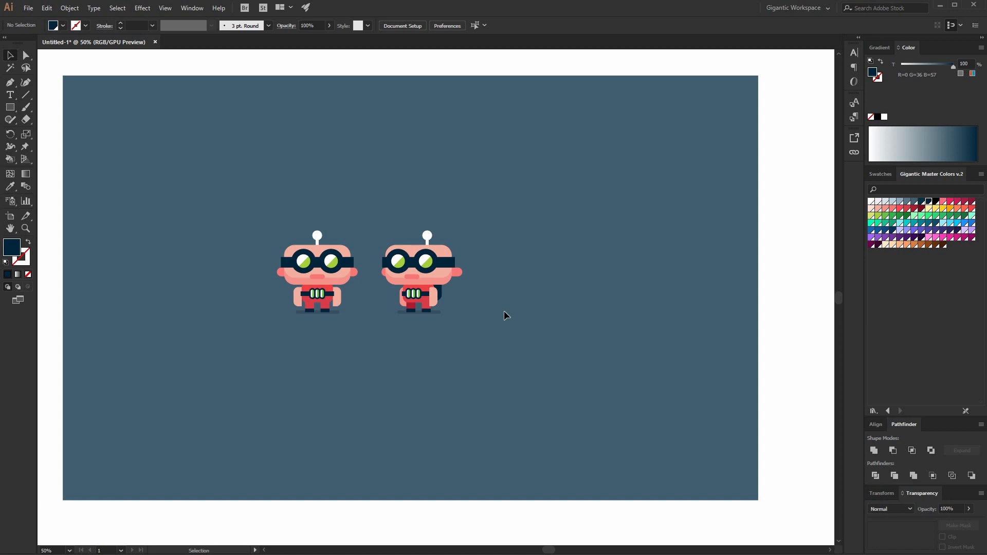
Duplicate the turned character about 660 px to the right at the same height.
{"action": "key", "text": "ctrl+minus"}
{"action": "key", "text": "ctrl+minus"}
{"action": "key", "text": "ctrl+equal"}
{"action": "key", "text": "ctrl+equal"}
{"action": "key", "text": "ctrl+equal"}
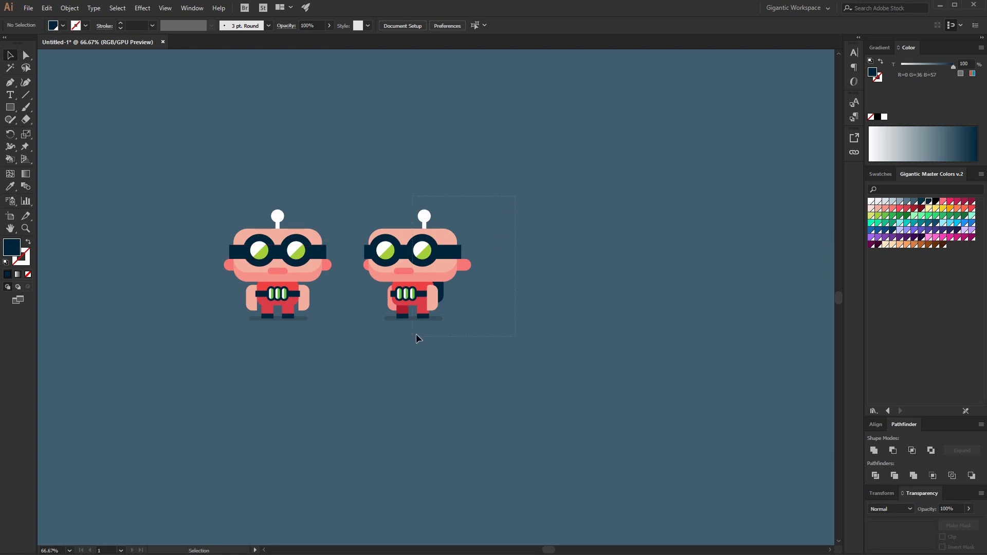
{"action": "left_click_drag", "start_coordinate": [365, 321], "coordinate": [364, 321]}
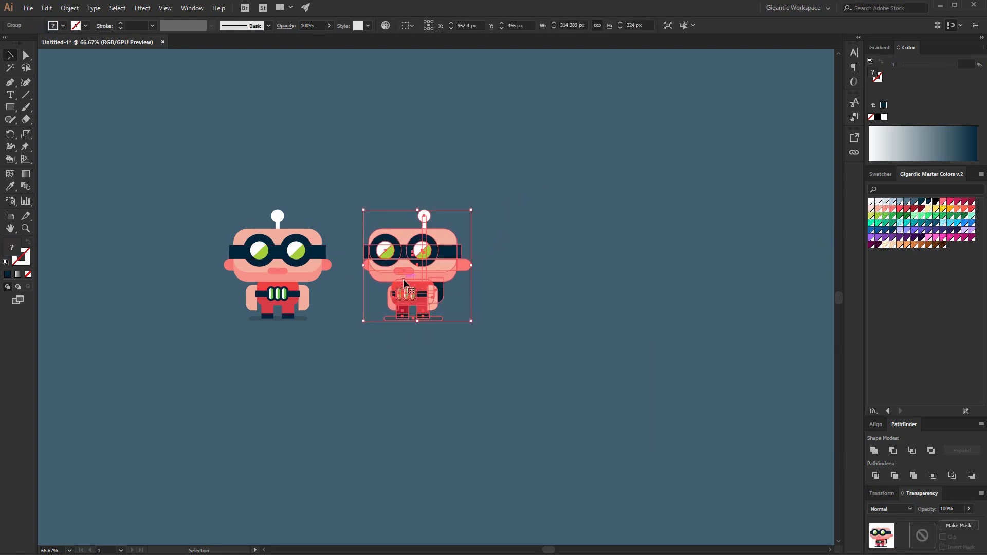
{"action": "key", "text": "a"}
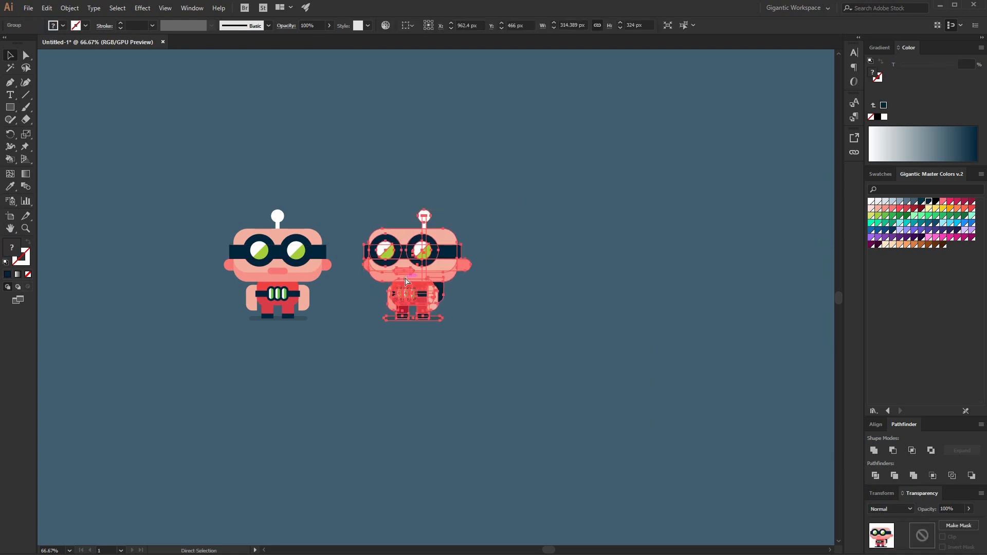
{"action": "key", "text": "v"}
{"action": "left_click_drag", "start_coordinate": [406, 267], "coordinate": [630, 274]}
Reflect the duplicated turned character horizontally so that it faces the opposite way.
{"action": "right_click", "coordinate": [630, 274]}
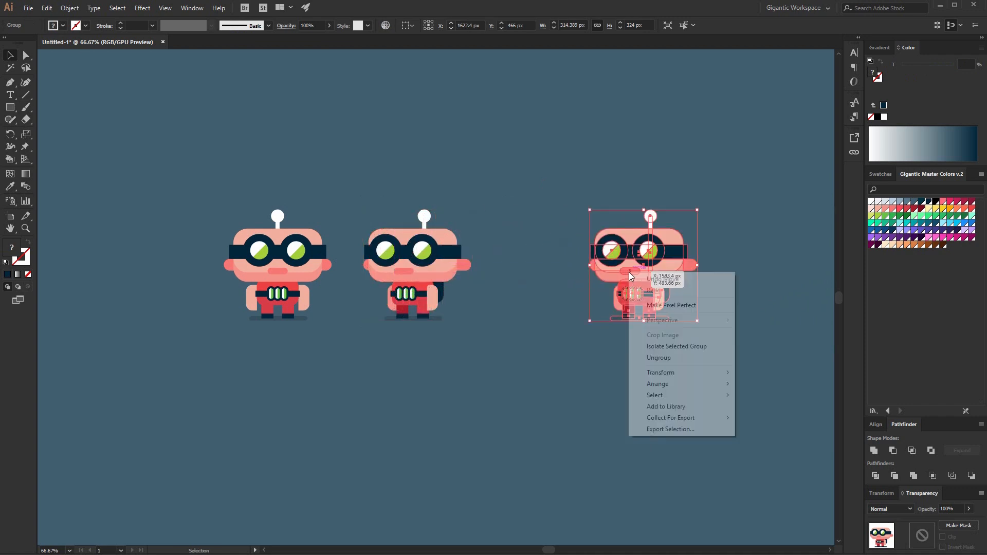
{"action": "mouse_move", "coordinate": [675, 374]}
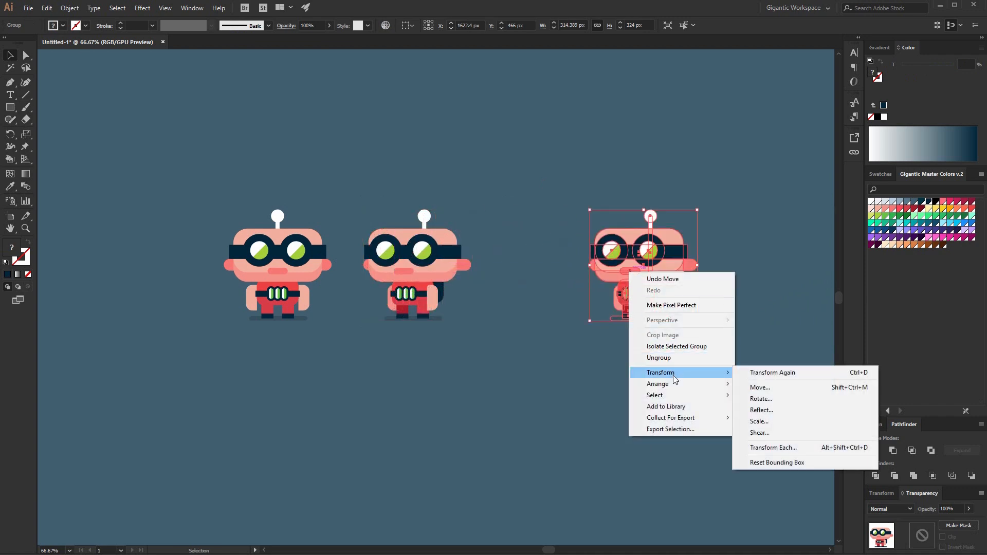
{"action": "left_click", "coordinate": [753, 410]}
{"action": "left_click", "coordinate": [582, 373]}
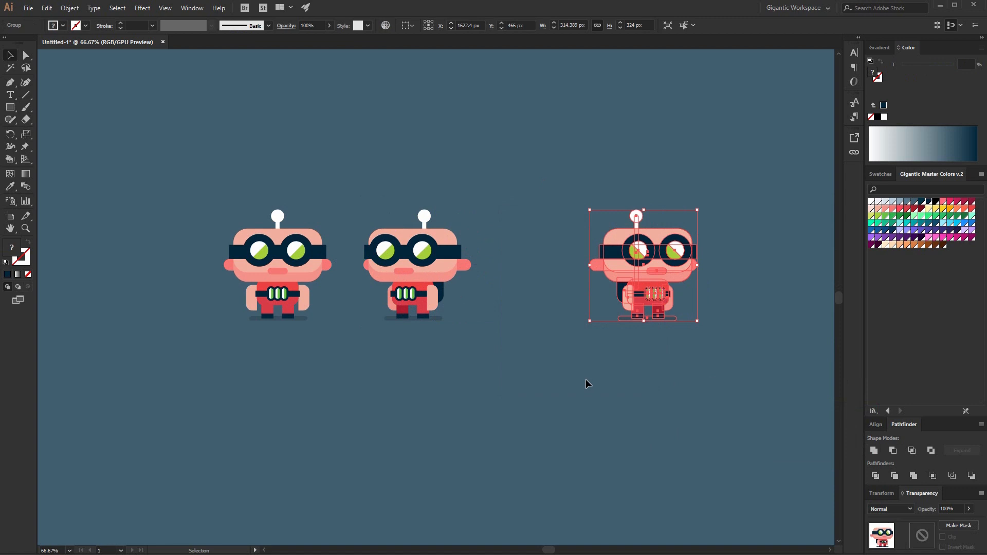
{"action": "left_click", "coordinate": [586, 380]}
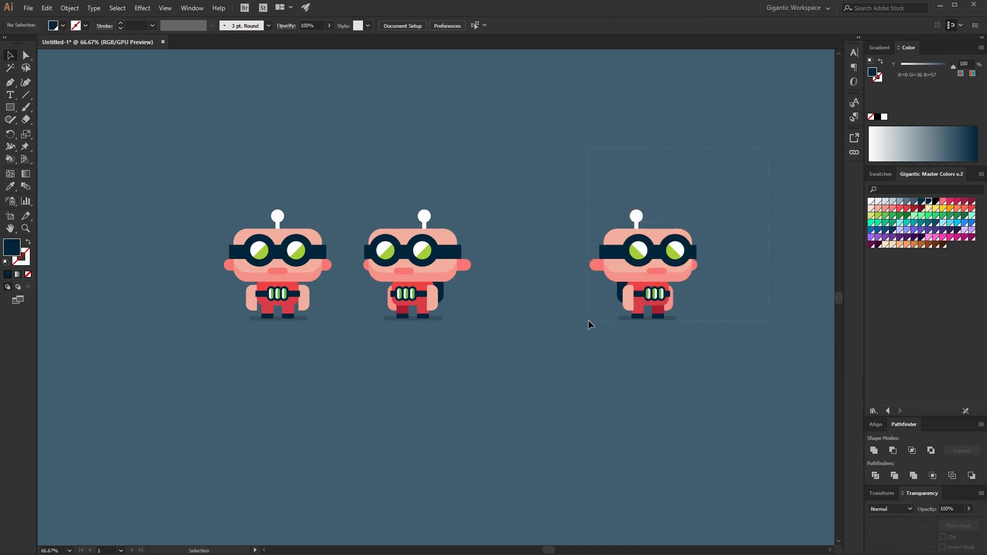
Duplicate the front-facing character into the gap between the two turned ones, and shift the mirrored character about 60 px right.
{"action": "left_click", "coordinate": [276, 315]}
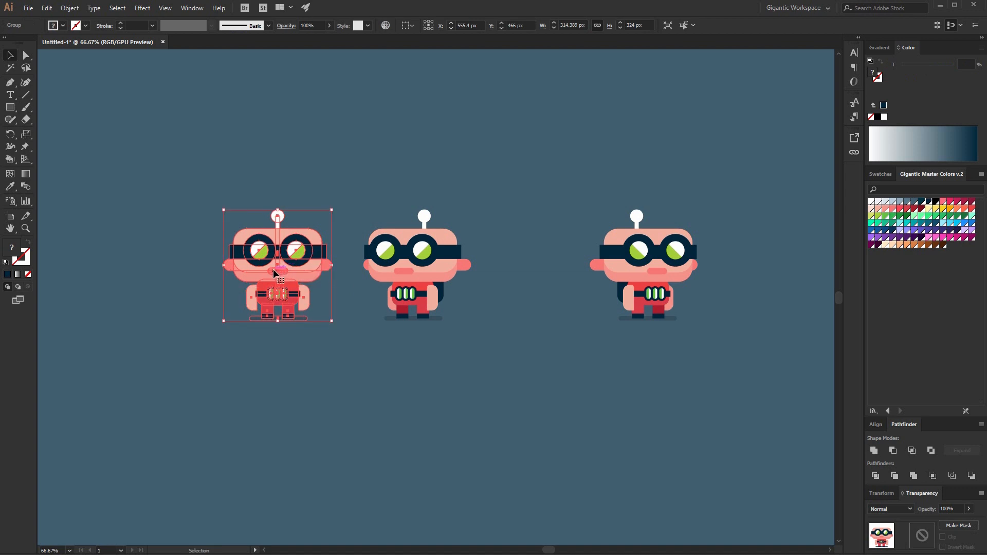
{"action": "left_click_drag", "start_coordinate": [289, 280], "coordinate": [547, 273]}
{"action": "left_click_drag", "start_coordinate": [597, 338], "coordinate": [598, 340]}
{"action": "key", "text": "shift+Right"}
{"action": "key", "text": "shift+Right"}
{"action": "key", "text": "shift+Right"}
{"action": "key", "text": "shift+Right"}
{"action": "key", "text": "shift+Right"}
{"action": "key", "text": "shift+Right"}
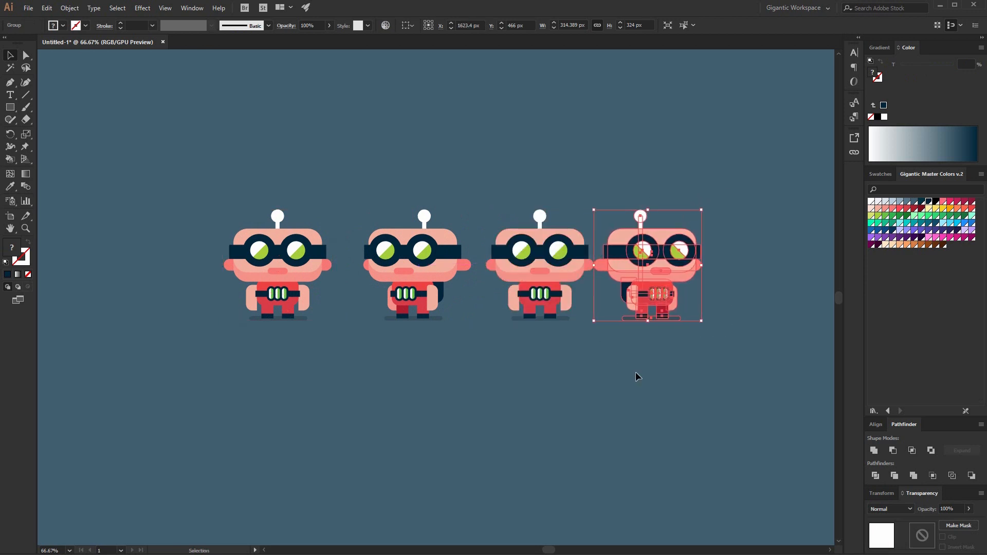
{"action": "left_click", "coordinate": [628, 382]}
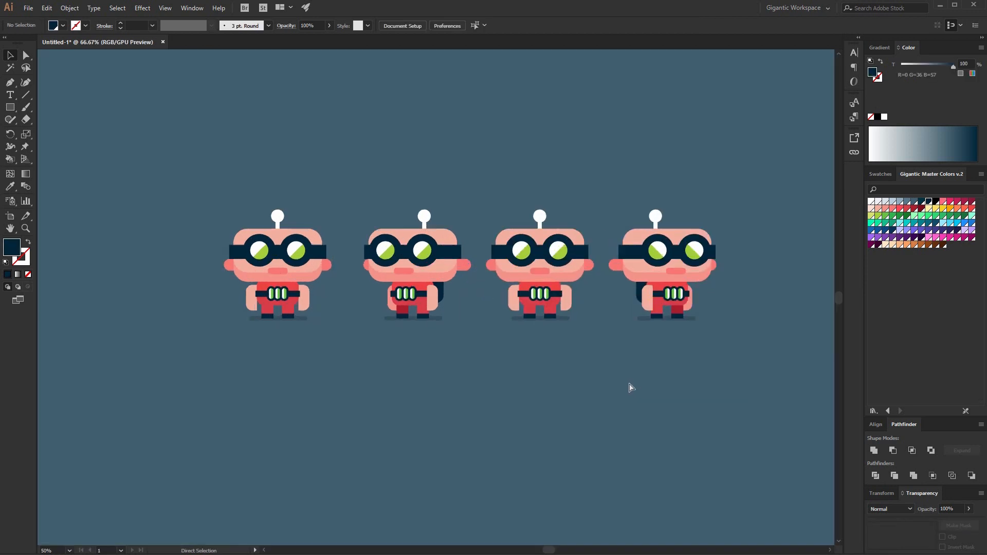
Ungroup the third character in the row and its nested head group.
{"action": "key", "text": "ctrl+equal"}
{"action": "key", "text": "space"}
{"action": "left_click_drag", "start_coordinate": [637, 431], "coordinate": [569, 438]}
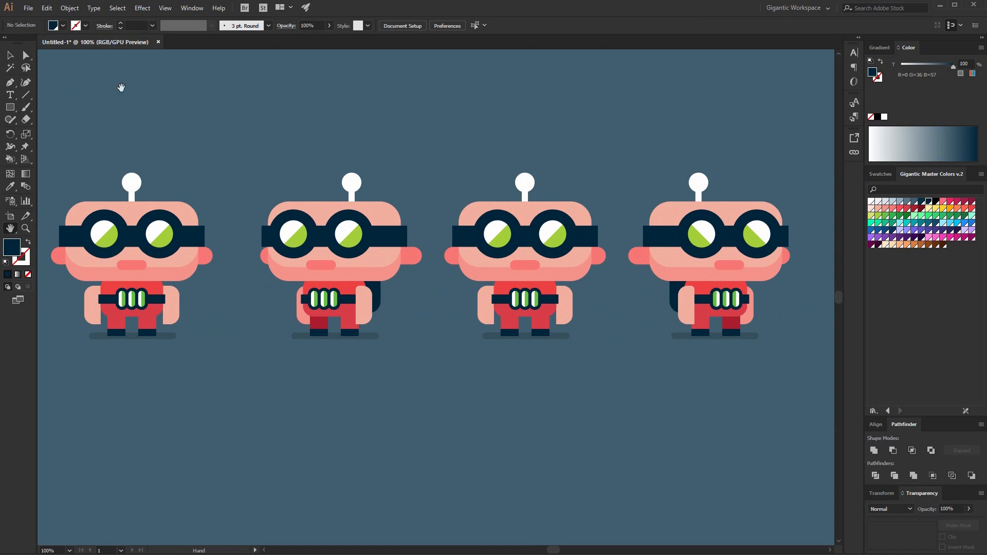
{"action": "left_click", "coordinate": [544, 247]}
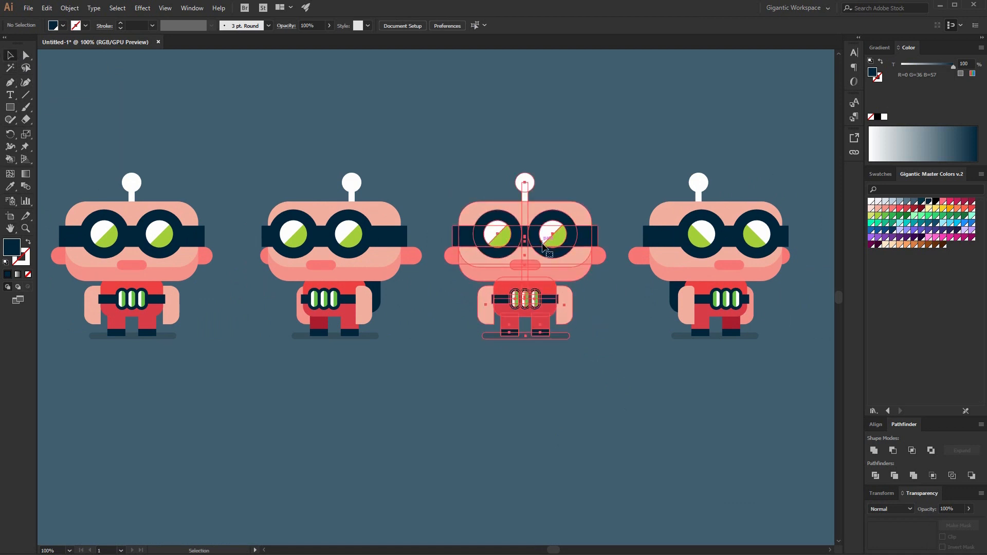
{"action": "right_click", "coordinate": [543, 242]}
{"action": "left_click", "coordinate": [591, 325]}
{"action": "left_click", "coordinate": [628, 372]}
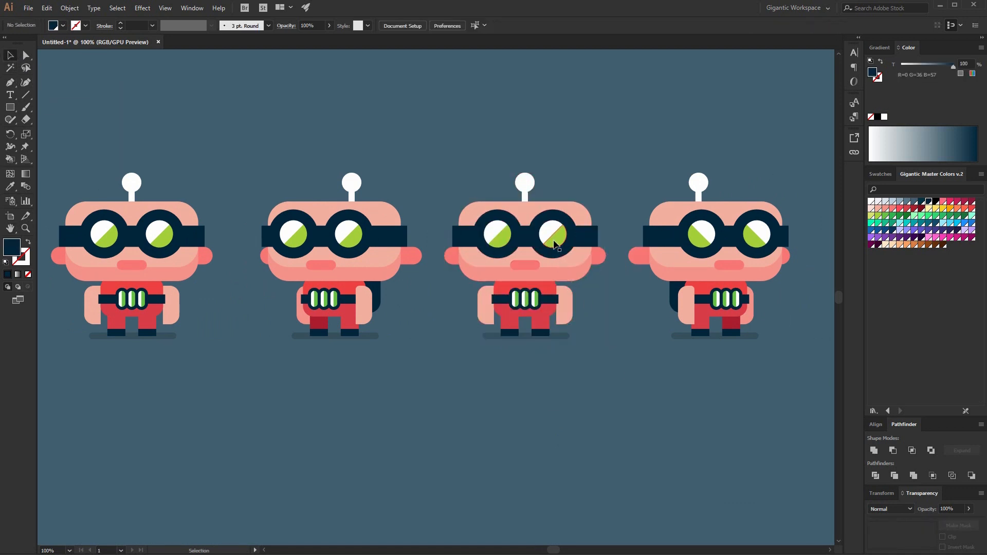
{"action": "left_click", "coordinate": [554, 243]}
{"action": "right_click", "coordinate": [555, 237]}
{"action": "left_click", "coordinate": [586, 325]}
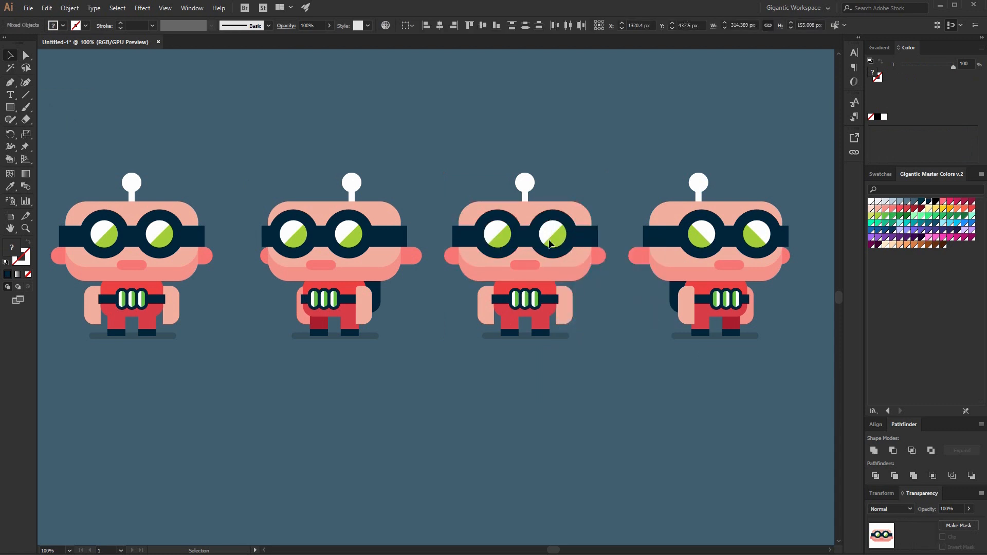
Delete the goggle lenses, the pink bar on the face and the belt canisters from the third character.
{"action": "left_click", "coordinate": [549, 244]}
{"action": "key", "text": "Delete"}
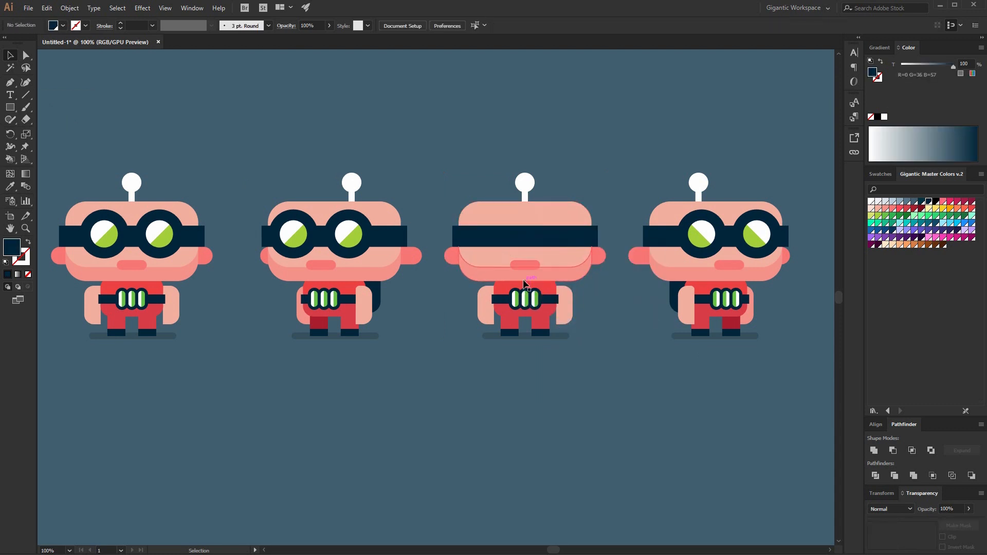
{"action": "left_click", "coordinate": [525, 268]}
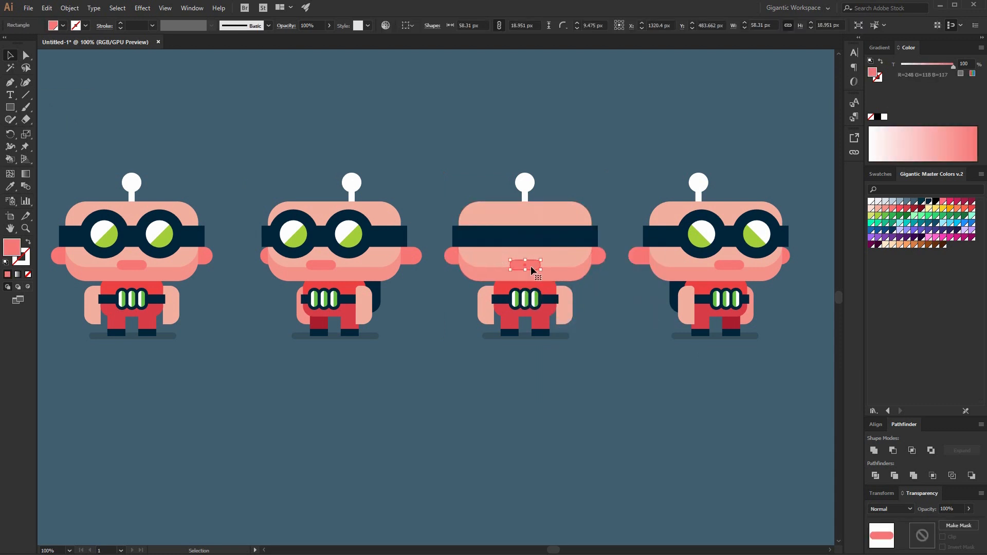
{"action": "key", "text": "Delete"}
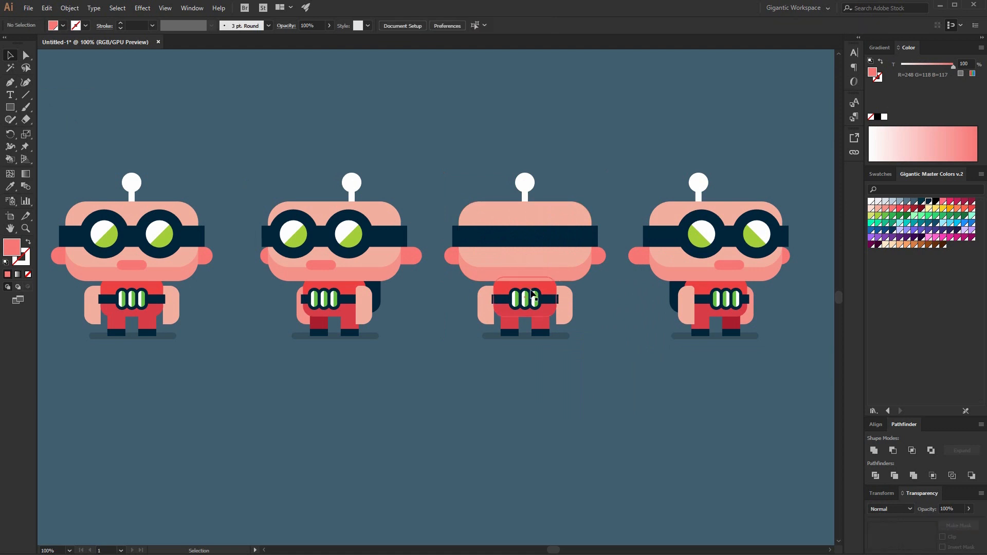
{"action": "left_click", "coordinate": [534, 299]}
{"action": "key", "text": "Delete"}
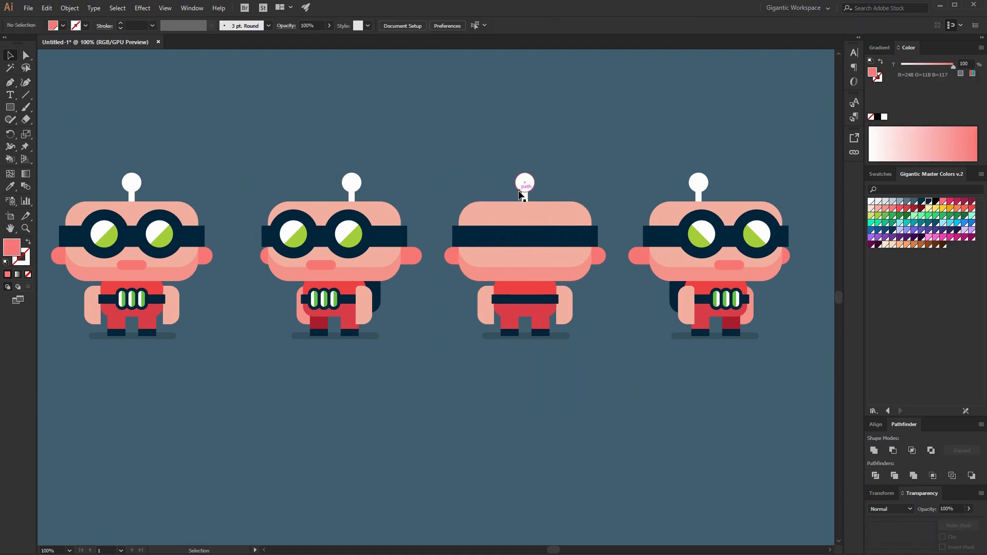
Bring the third character's antenna to the front, over its head and goggle strap.
{"action": "left_click", "coordinate": [525, 183]}
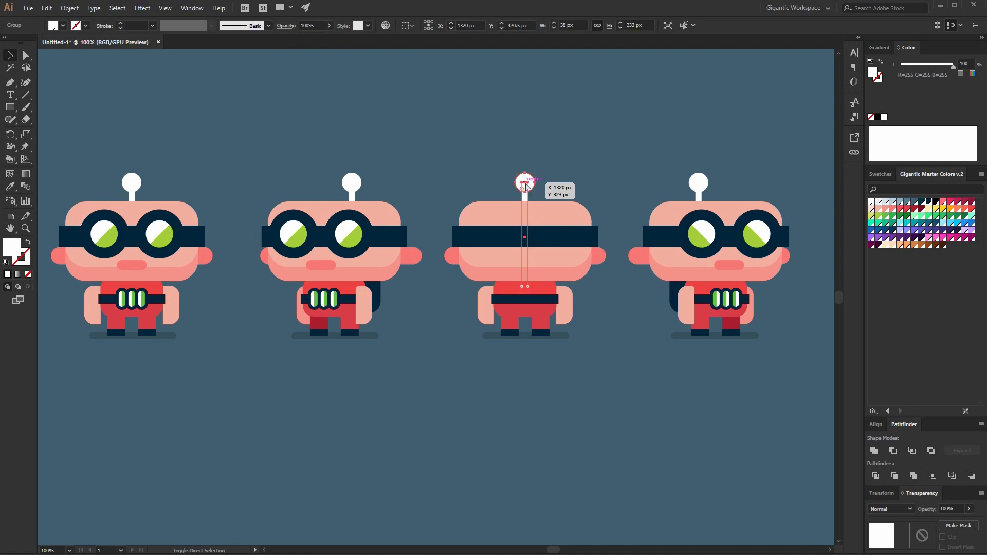
{"action": "key", "text": "ctrl+shift+bracketright"}
{"action": "left_click", "coordinate": [577, 451]}
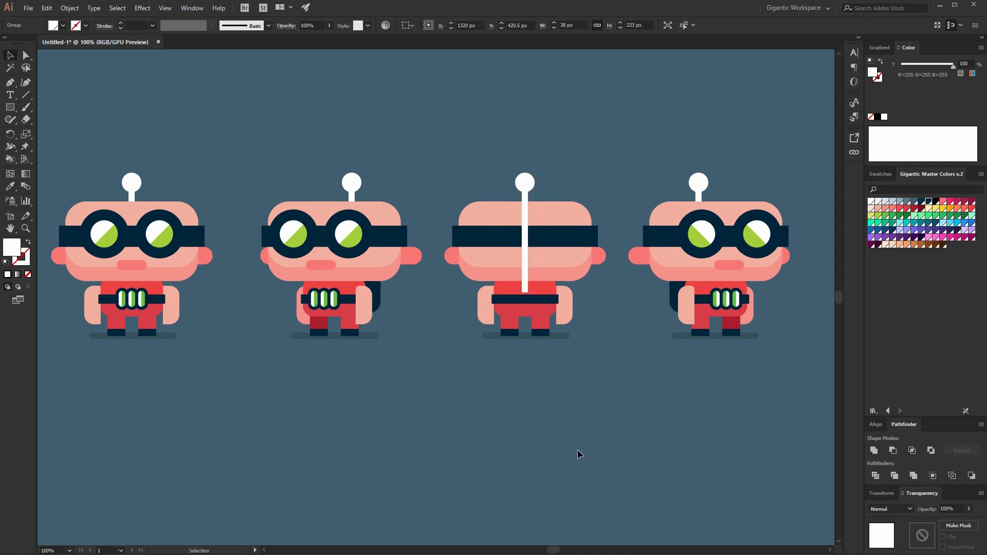
Draw a white square of about 86 × 86 px between the second and third characters.
{"action": "key", "text": "ctrl+plus"}
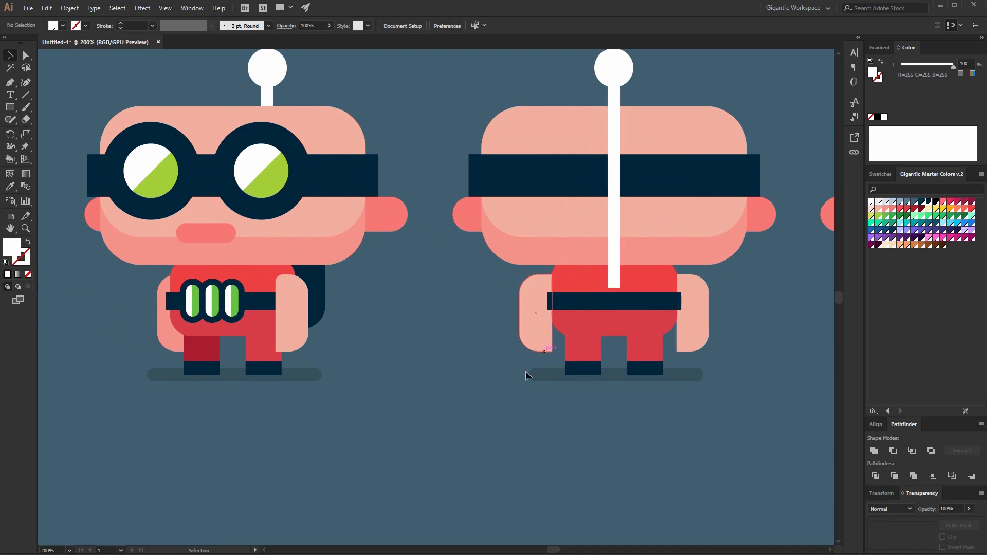
{"action": "left_click_drag", "start_coordinate": [405, 329], "coordinate": [493, 418]}
{"action": "left_click", "coordinate": [10, 58]}
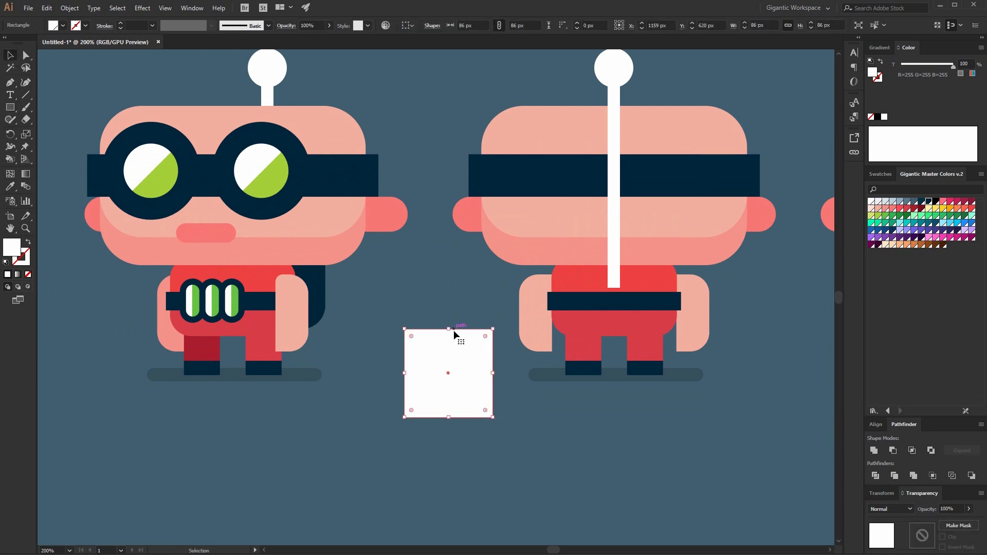
Reduce the white square to 86 × 67 px, fill it dark navy and round its corners to about 14.25 px.
{"action": "left_click_drag", "start_coordinate": [449, 330], "coordinate": [449, 348]}
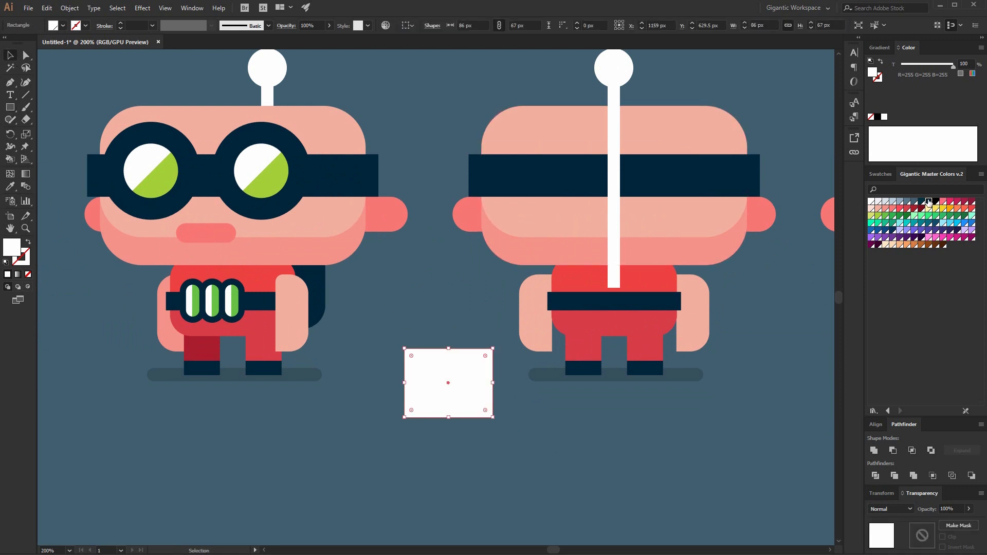
{"action": "left_click", "coordinate": [929, 202]}
{"action": "left_click", "coordinate": [26, 55]}
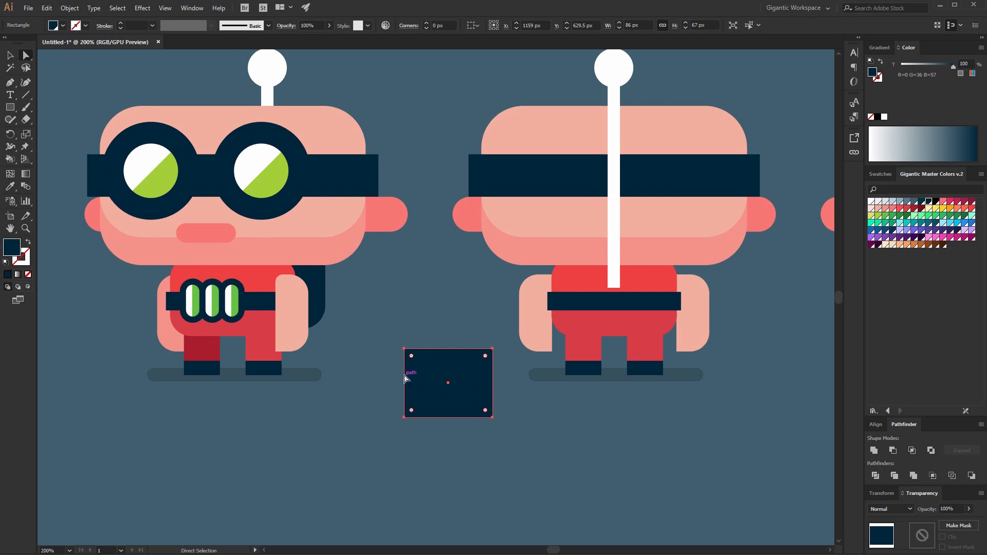
{"action": "mouse_move", "coordinate": [412, 357]}
{"action": "left_mouse_down"}
{"action": "mouse_move", "coordinate": [420, 362]}
{"action": "mouse_move", "coordinate": [410, 348]}
{"action": "mouse_move", "coordinate": [420, 363]}
{"action": "left_mouse_up"}
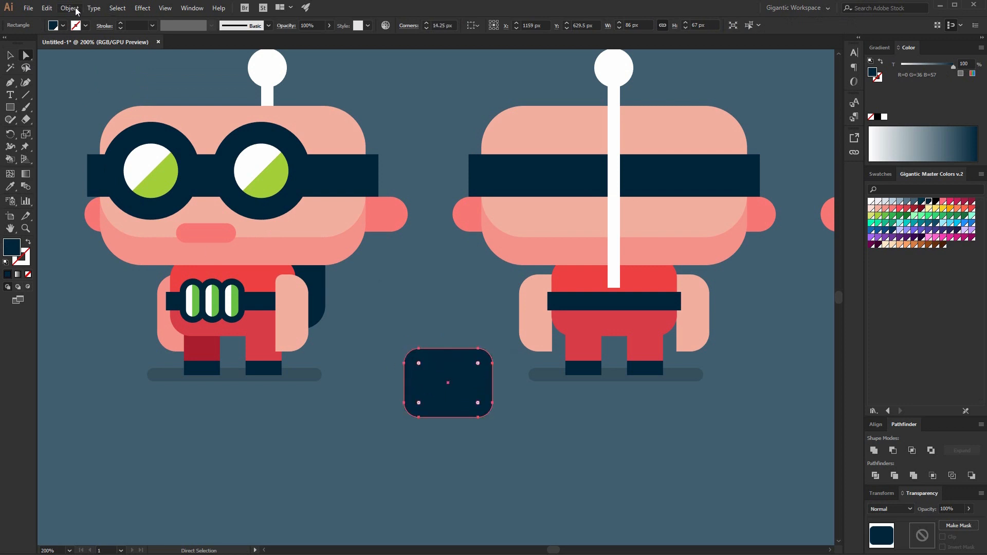
{"action": "left_click", "coordinate": [11, 56]}
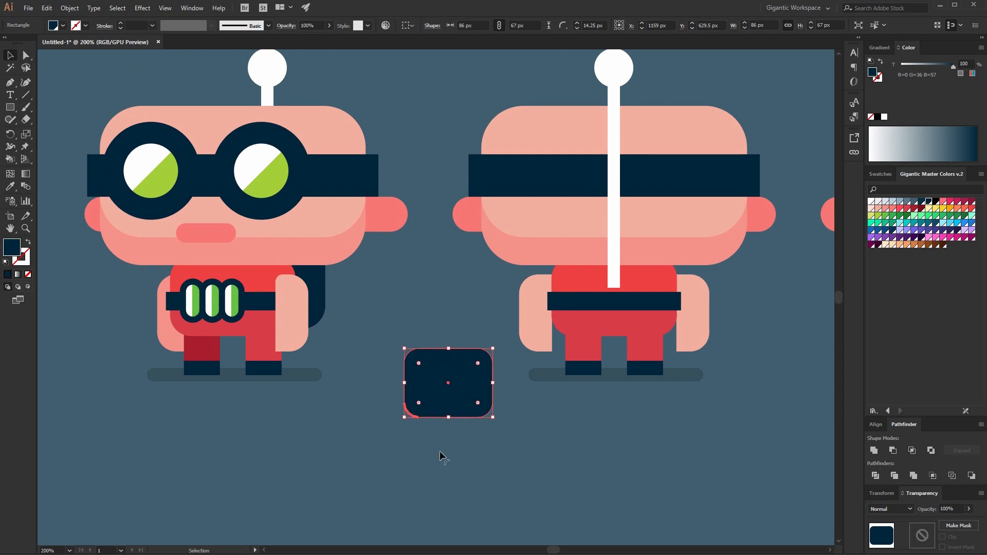
Duplicate the navy rounded rectangle about 21 px upward, fill the copy with R=65 G=94 B=111 and place it behind the original.
{"action": "left_click_drag", "start_coordinate": [448, 408], "coordinate": [448, 386]}
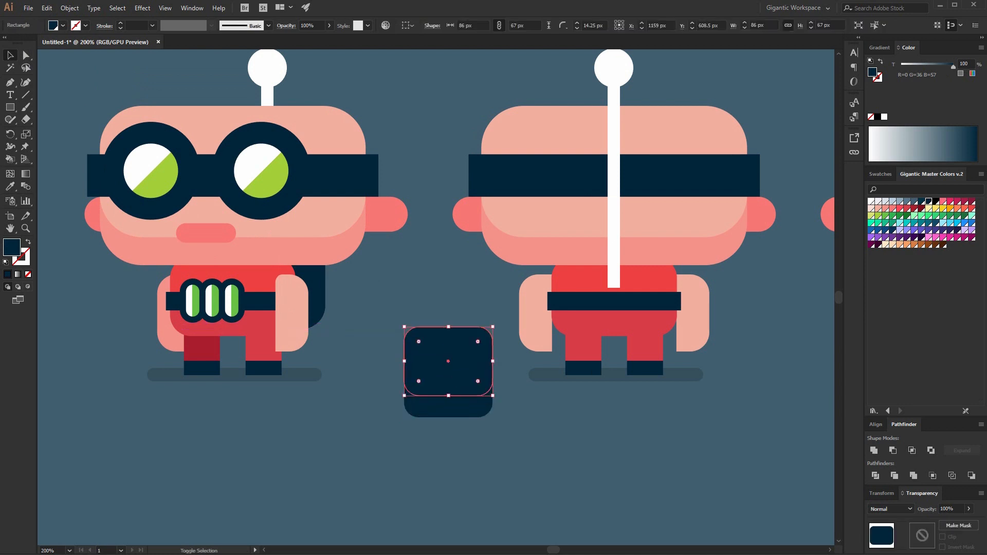
{"action": "left_click", "coordinate": [914, 202]}
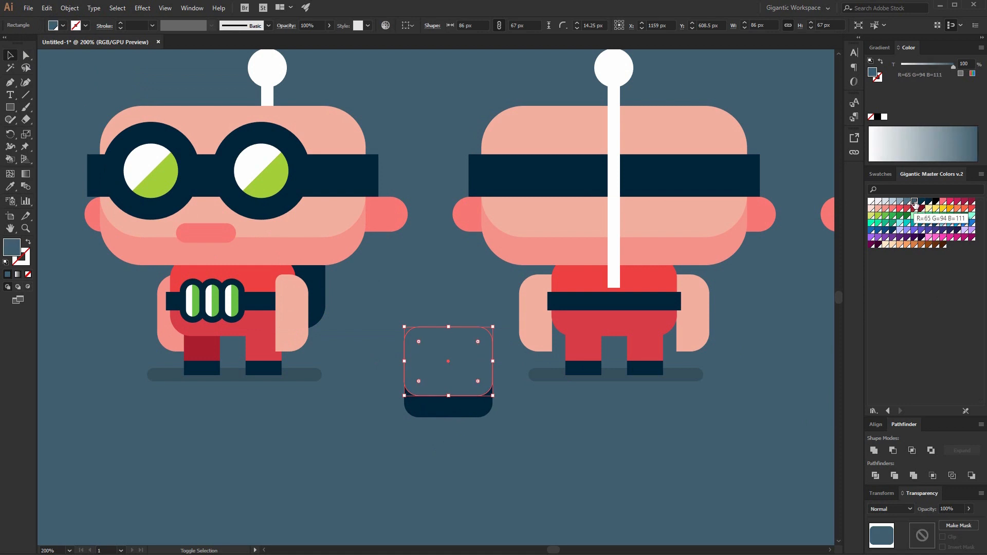
{"action": "key", "text": "ctrl+["}
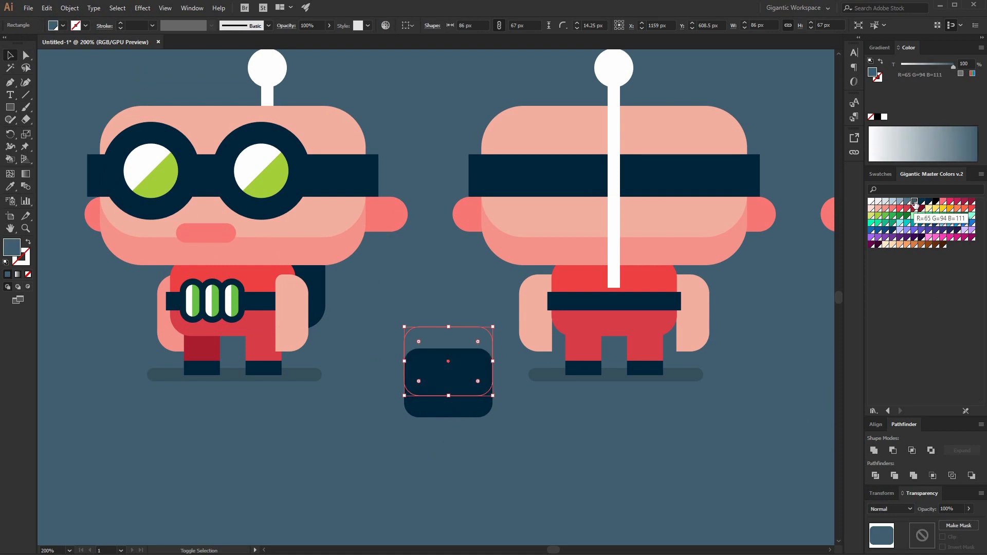
Move both rounded rectangles together onto the centre of the third character's back as a backpack.
{"action": "left_click", "coordinate": [452, 358], "text": "shift"}
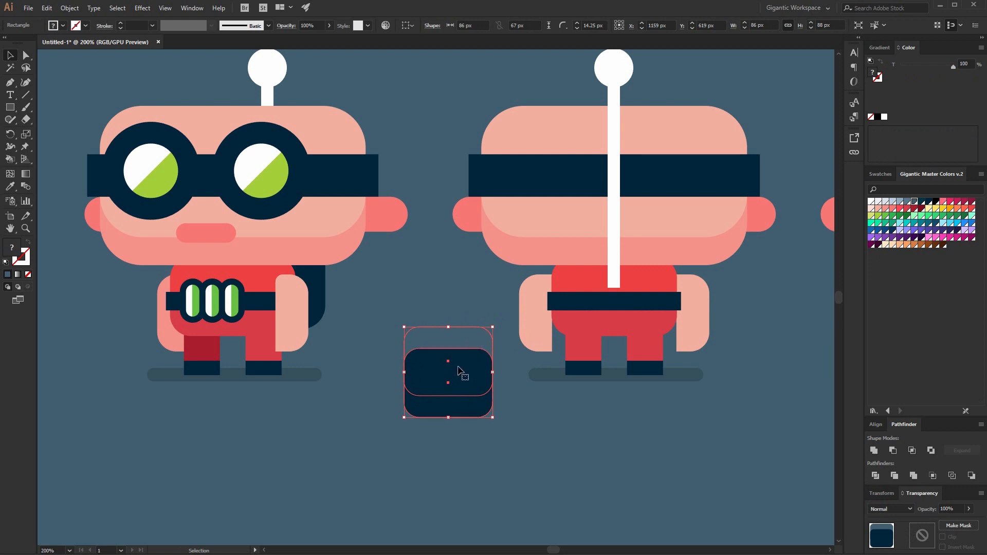
{"action": "left_click_drag", "start_coordinate": [459, 370], "coordinate": [627, 277]}
{"action": "left_click", "coordinate": [800, 293]}
Shorten the third character's antenna stem to 170 px, round its ends to 6 px and shift it down about 4 px within its group.
{"action": "left_click", "coordinate": [615, 211]}
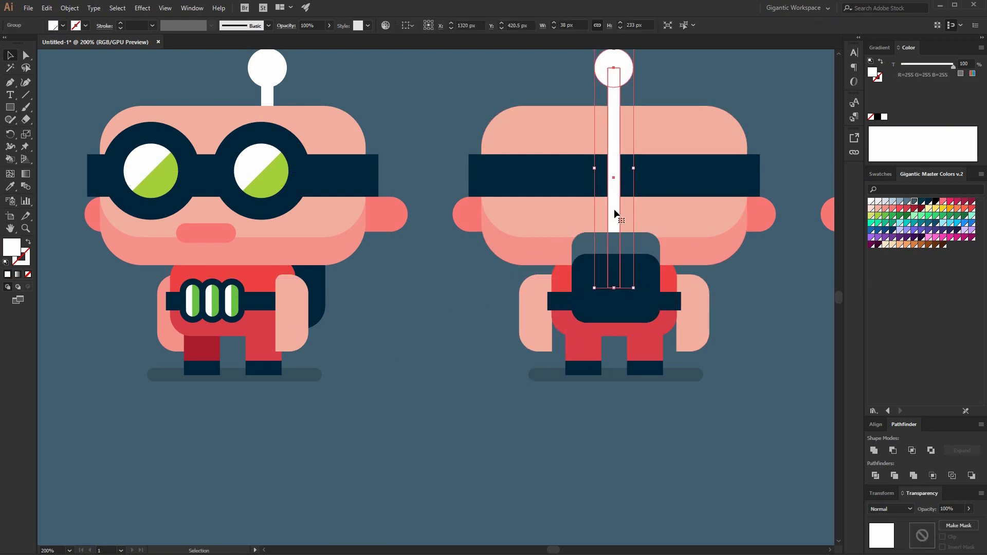
{"action": "double_click", "coordinate": [614, 211]}
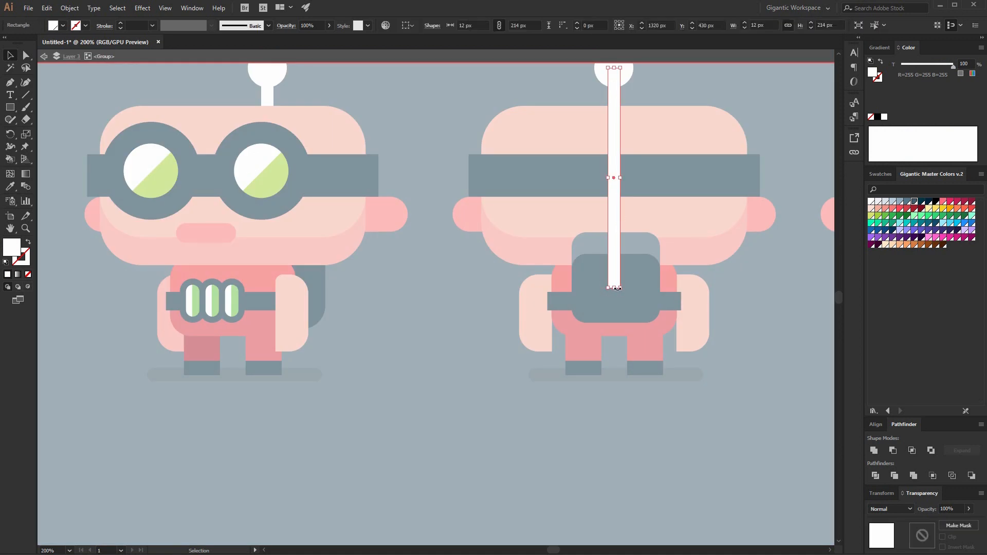
{"action": "left_click_drag", "start_coordinate": [616, 289], "coordinate": [615, 242]}
{"action": "left_click", "coordinate": [25, 55]}
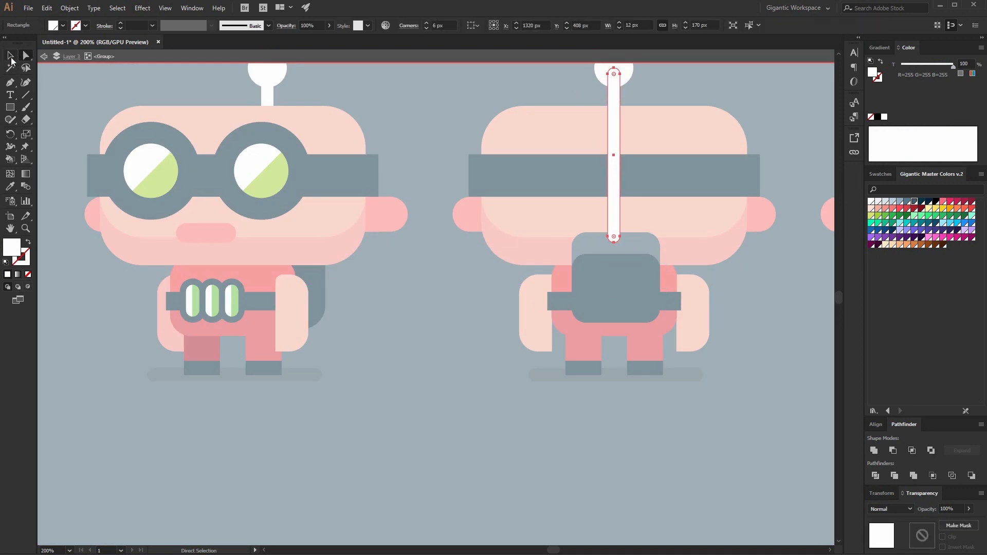
{"action": "left_click", "coordinate": [11, 57]}
{"action": "left_click", "coordinate": [638, 104]}
{"action": "left_click", "coordinate": [612, 115]}
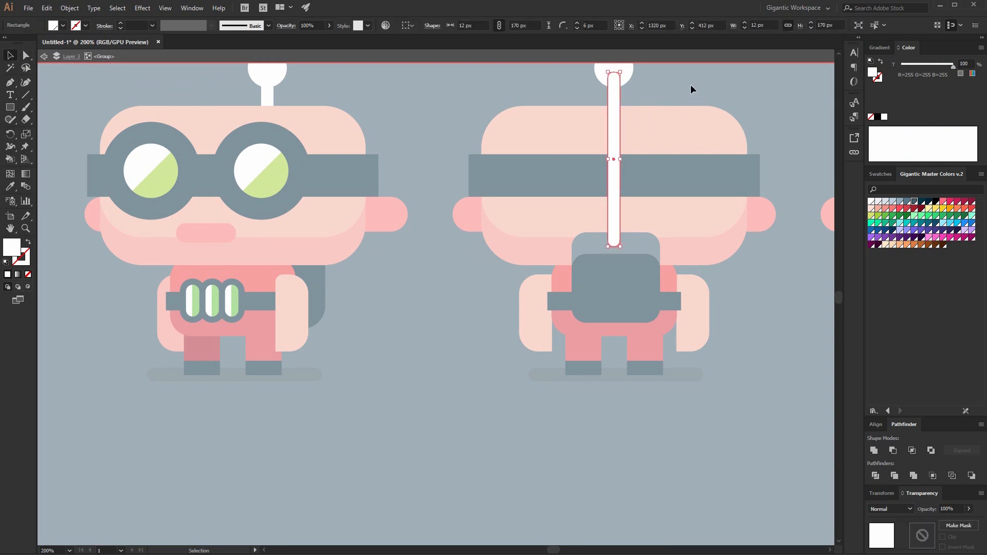
{"action": "double_click", "coordinate": [691, 85]}
Draw a 65 × 14 px rectangle on the upper part of the backpack, fill it lime green and round its corners fully to 7 px.
{"action": "key", "text": "ctrl+plus"}
{"action": "key", "text": "ctrl+plus"}
{"action": "key", "text": "space"}
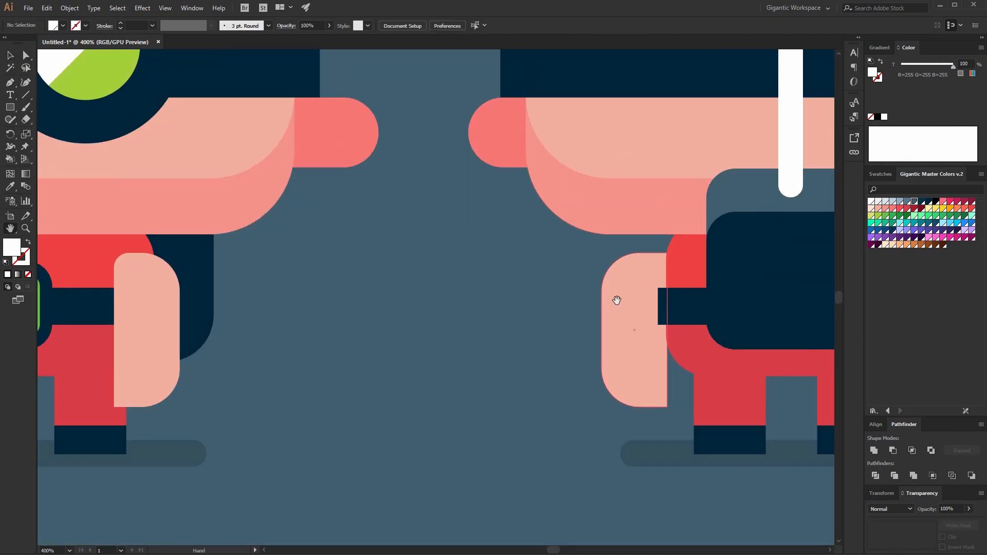
{"action": "left_click_drag", "start_coordinate": [617, 300], "coordinate": [387, 293]}
{"action": "key", "text": "m"}
{"action": "mouse_move", "coordinate": [492, 233]}
{"action": "left_mouse_down"}
{"action": "mouse_move", "coordinate": [637, 269]}
{"action": "mouse_move", "coordinate": [627, 262]}
{"action": "left_mouse_up"}
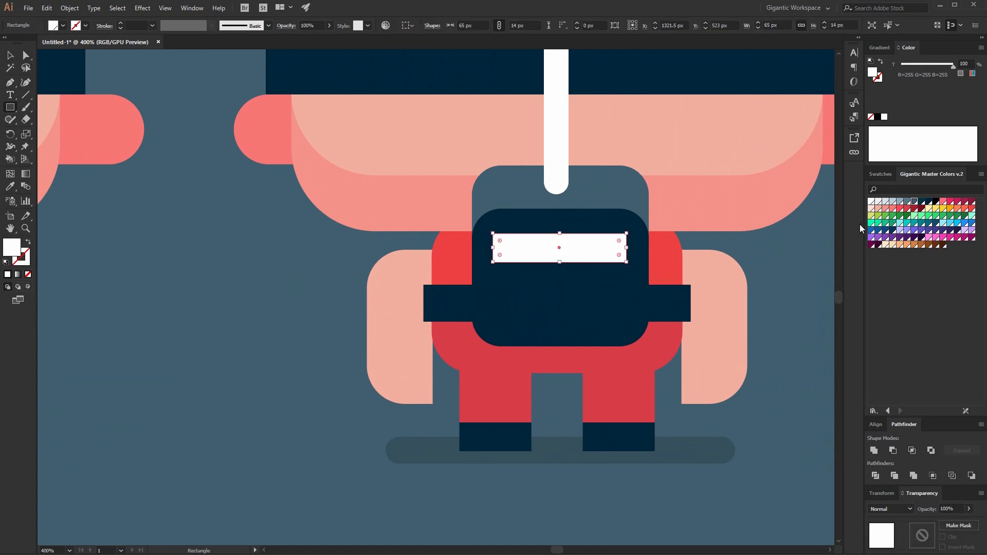
{"action": "left_click", "coordinate": [882, 218]}
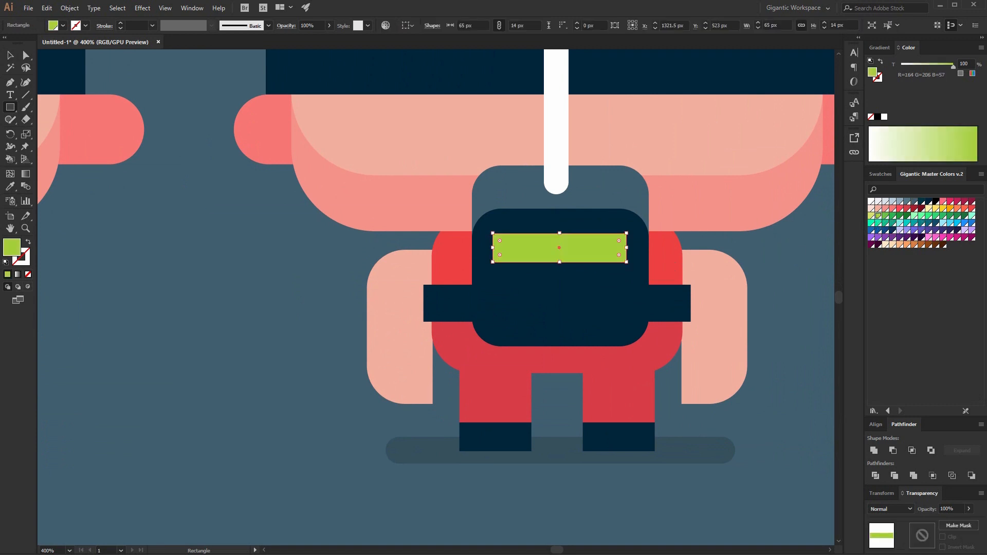
{"action": "key", "text": "a"}
{"action": "left_click_drag", "start_coordinate": [502, 262], "coordinate": [591, 269]}
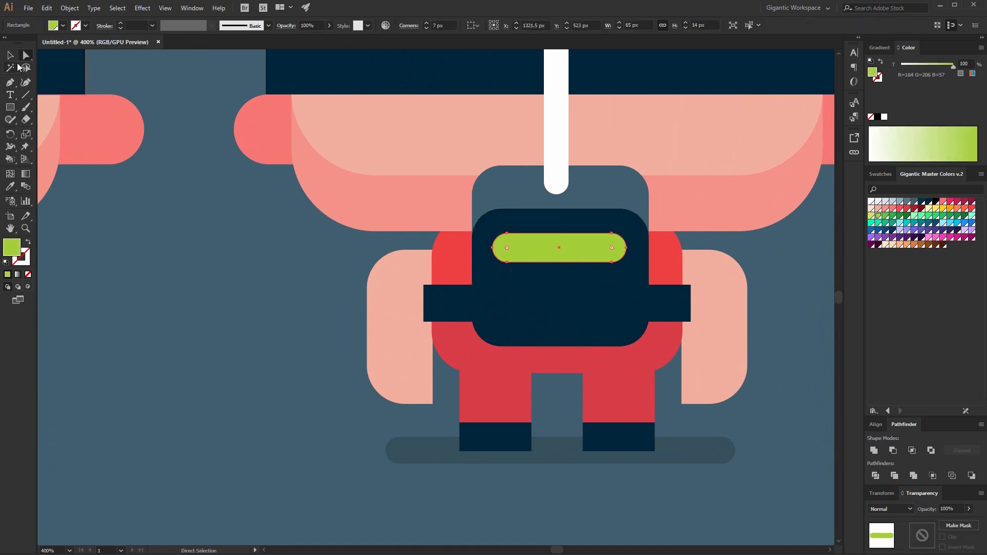
{"action": "key", "text": "v"}
{"action": "left_click", "coordinate": [211, 224]}
Draw a white bar of about 106 × 11 px covering the upper half of the green pill.
{"action": "key", "text": "ctrl+plus"}
{"action": "key", "text": "ctrl+plus"}
{"action": "key", "text": "ctrl+plus"}
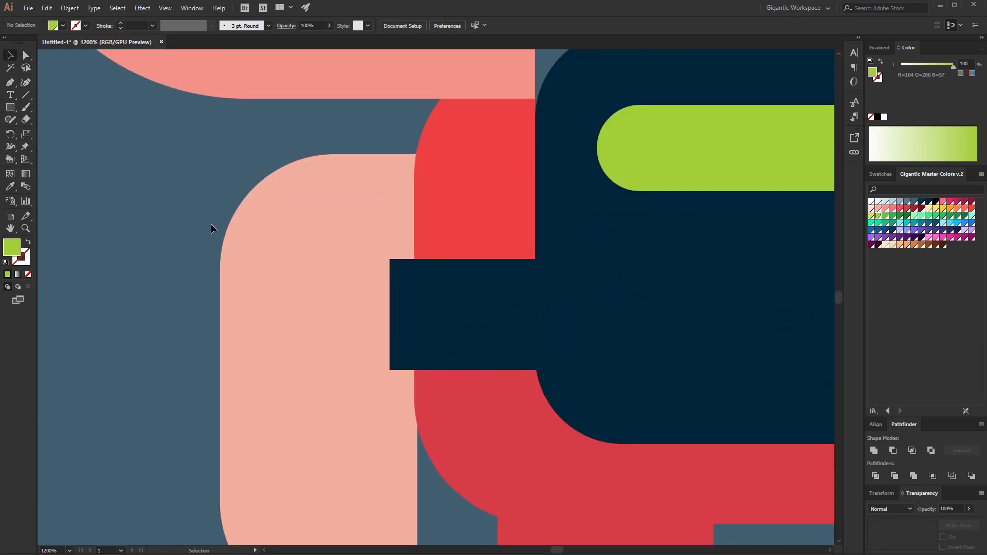
{"action": "mouse_move", "coordinate": [593, 217]}
{"action": "left_mouse_down"}
{"action": "mouse_move", "coordinate": [484, 259]}
{"action": "mouse_move", "coordinate": [234, 259]}
{"action": "left_mouse_up"}
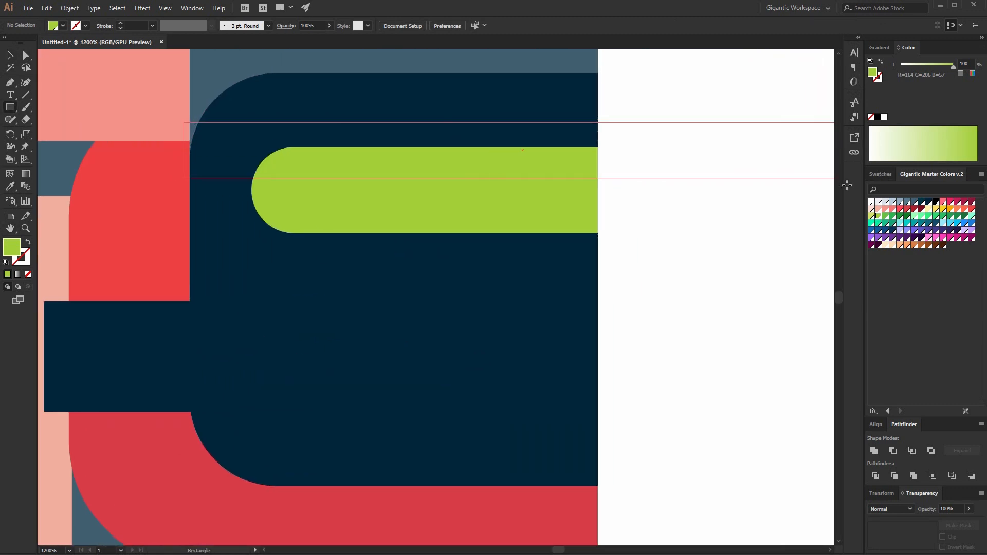
{"action": "key", "text": "m"}
{"action": "left_click_drag", "start_coordinate": [171, 122], "coordinate": [826, 190]}
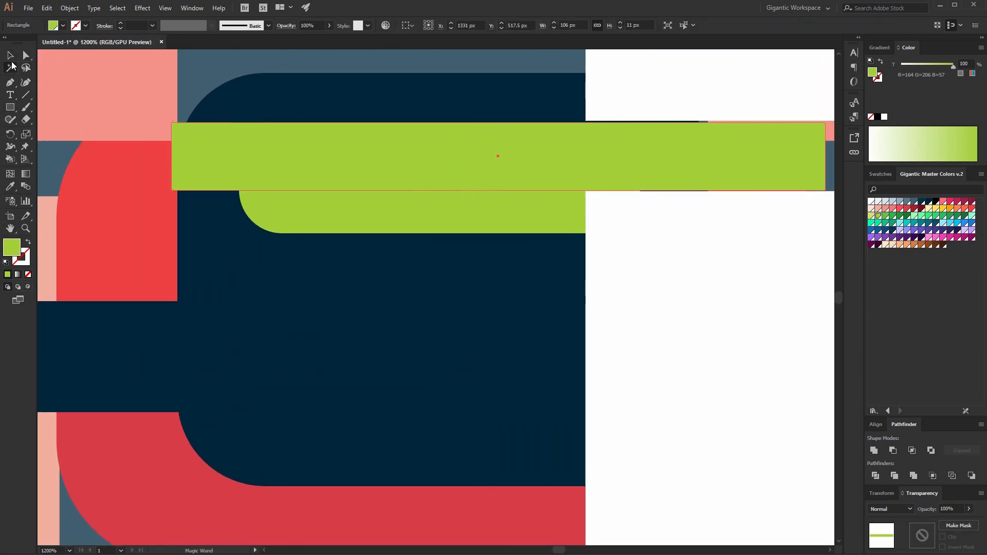
{"action": "left_click", "coordinate": [11, 58]}
{"action": "key", "text": "ctrl+minus"}
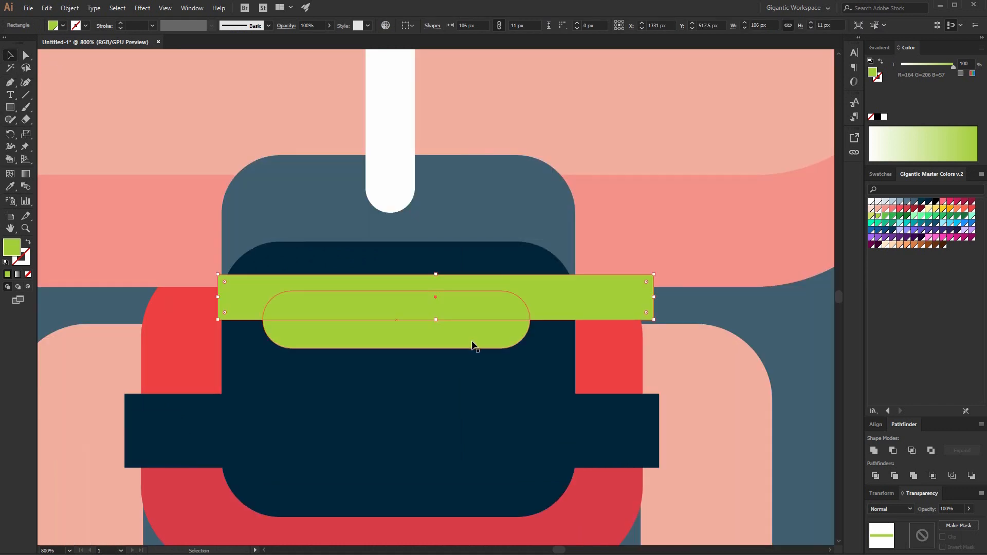
{"action": "left_click", "coordinate": [874, 202]}
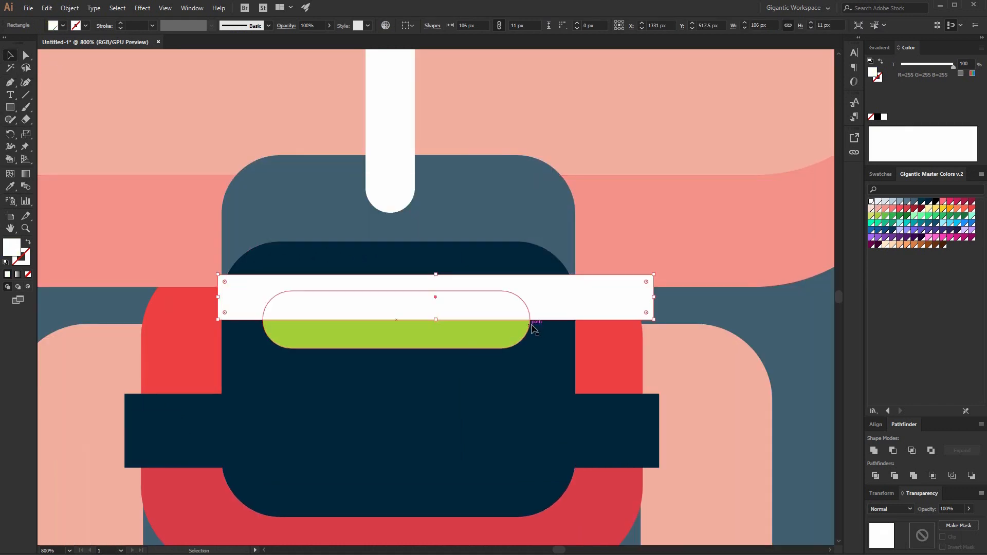
Divide the green pill with the white bar, ungroup the pieces and delete the white parts outside the pill.
{"action": "left_click", "coordinate": [502, 331]}
{"action": "key", "text": "a"}
{"action": "key", "text": "v"}
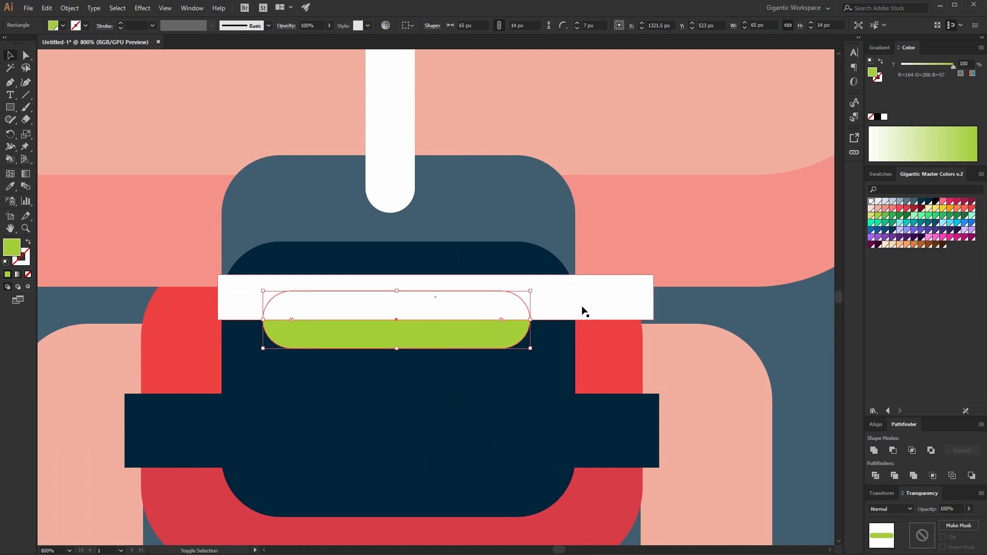
{"action": "left_click", "coordinate": [582, 311], "text": "shift"}
{"action": "left_click", "coordinate": [875, 476]}
{"action": "right_click", "coordinate": [457, 299]}
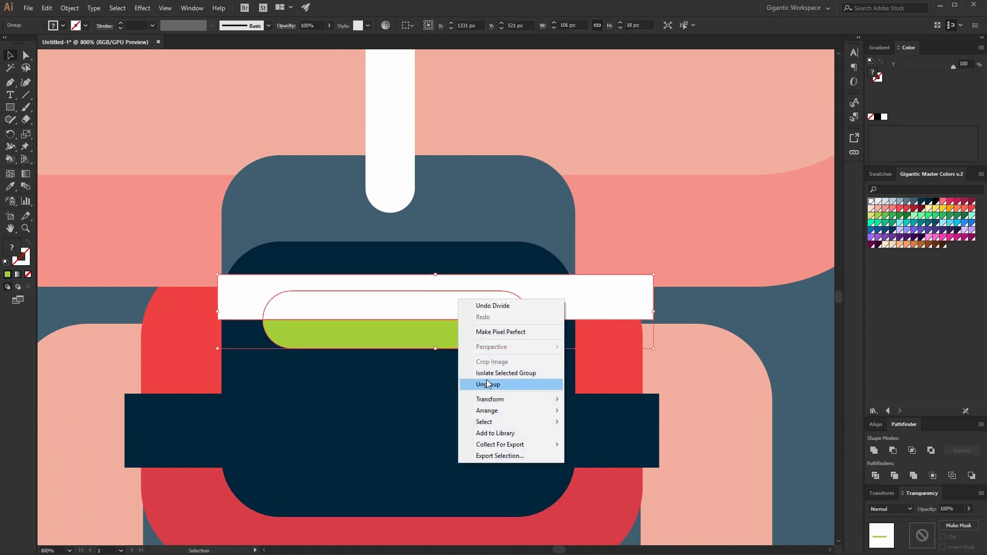
{"action": "left_click", "coordinate": [494, 385]}
{"action": "left_click", "coordinate": [459, 311], "text": "shift"}
{"action": "key", "text": "Delete"}
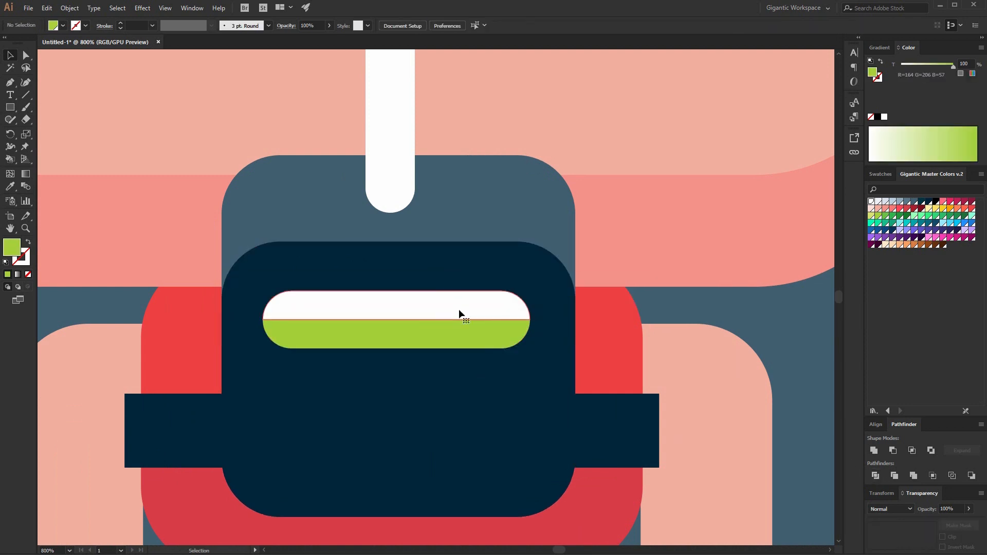
Group the white upper half and the green lower half of the backpack pill.
{"action": "left_click", "coordinate": [459, 310]}
{"action": "left_click", "coordinate": [450, 342], "text": "shift"}
{"action": "key", "text": "a"}
{"action": "key", "text": "ctrl+g"}
Group the parts of each of the four characters into a separate group per character.
{"action": "key", "text": "ctrl+minus"}
{"action": "key", "text": "ctrl+minus"}
{"action": "key", "text": "ctrl+minus"}
{"action": "key", "text": "ctrl+minus"}
{"action": "key", "text": "ctrl+minus"}
{"action": "key", "text": "ctrl+minus"}
{"action": "key", "text": "ctrl+minus"}
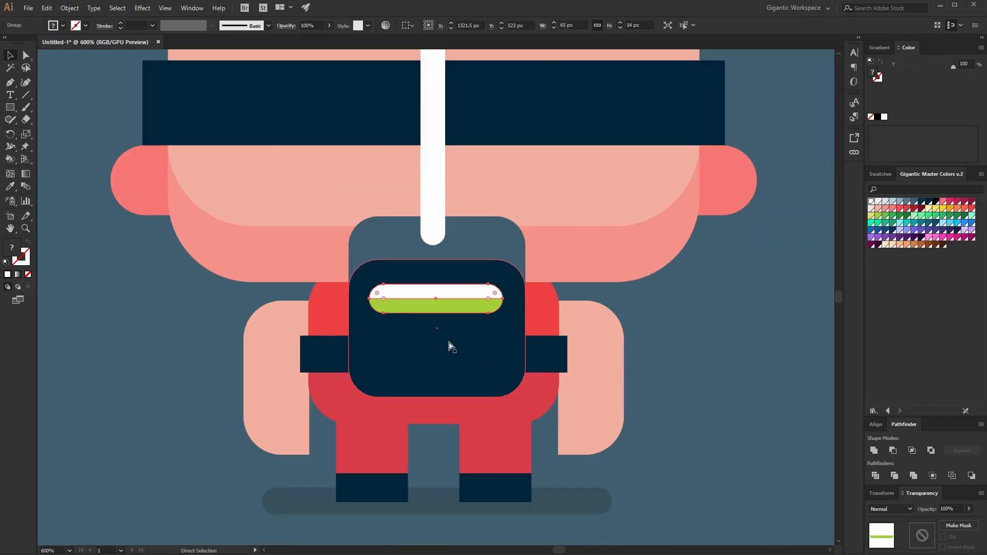
{"action": "key", "text": "space"}
{"action": "left_click_drag", "start_coordinate": [518, 431], "coordinate": [647, 428]}
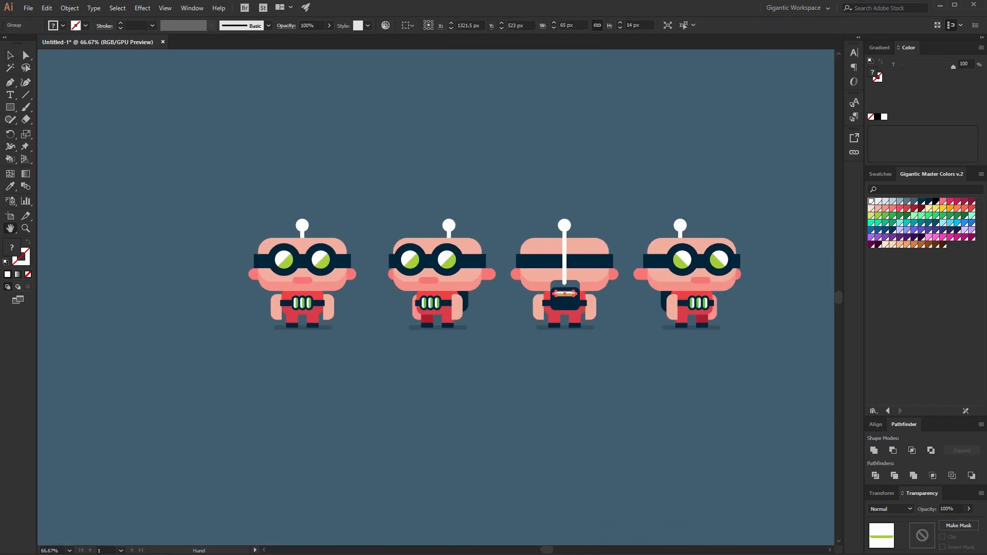
{"action": "left_click_drag", "start_coordinate": [366, 335], "coordinate": [366, 337]}
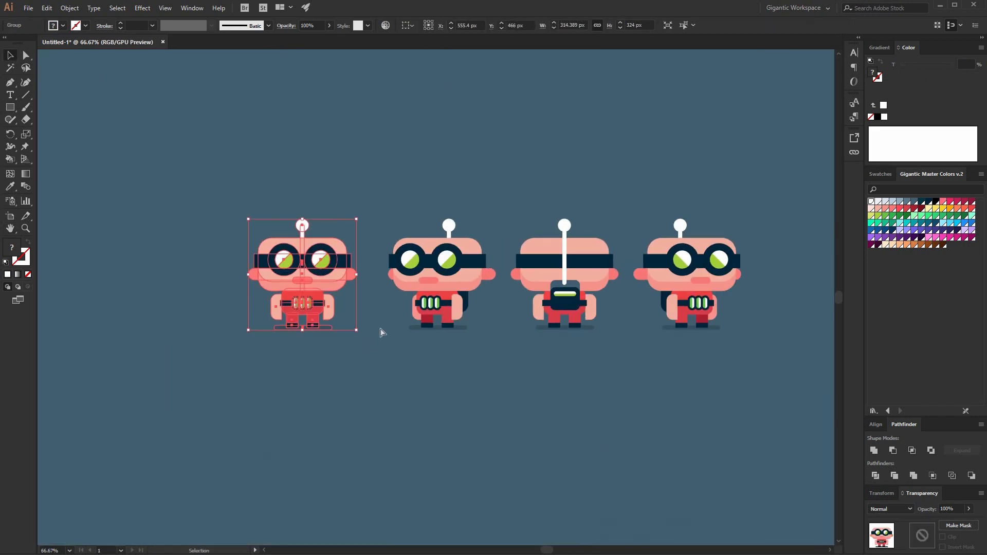
{"action": "left_click_drag", "start_coordinate": [378, 185], "coordinate": [489, 359]}
{"action": "key", "text": "a"}
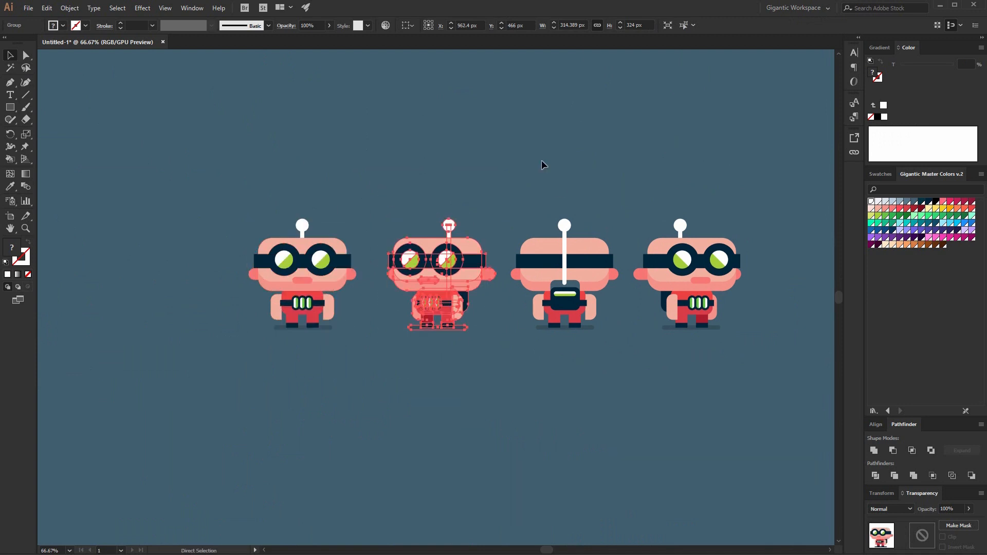
{"action": "left_click_drag", "start_coordinate": [612, 349], "coordinate": [612, 347]}
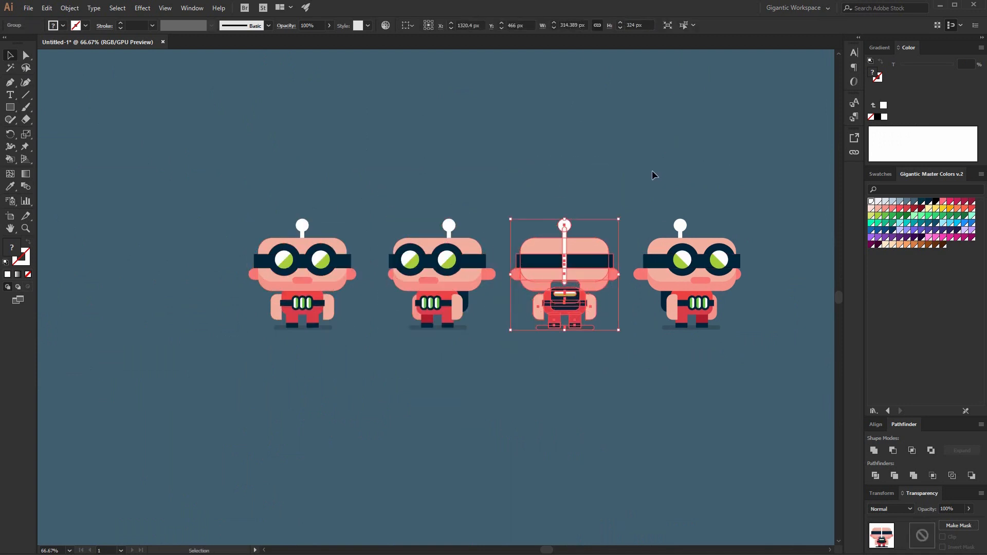
{"action": "left_click_drag", "start_coordinate": [741, 367], "coordinate": [742, 366]}
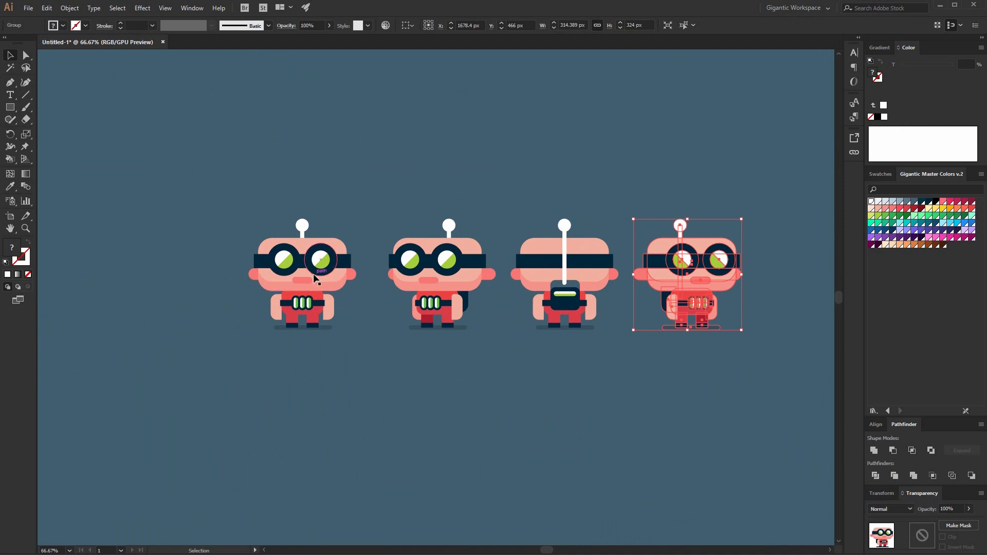
Move the first character about 49 px further left and distribute all four characters evenly across the row.
{"action": "left_click_drag", "start_coordinate": [315, 277], "coordinate": [298, 277]}
{"action": "key", "text": "ctrl+a"}
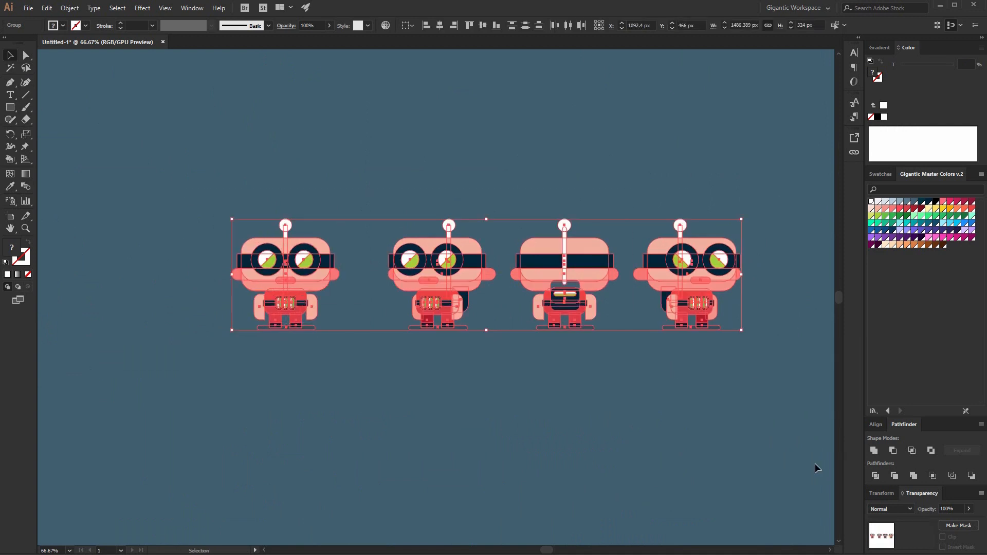
{"action": "left_click", "coordinate": [525, 25]}
Move the back view and mirrored three-quarter view beneath the first two characters to form a two-by-two grid.
{"action": "left_click_drag", "start_coordinate": [633, 125], "coordinate": [305, 396]}
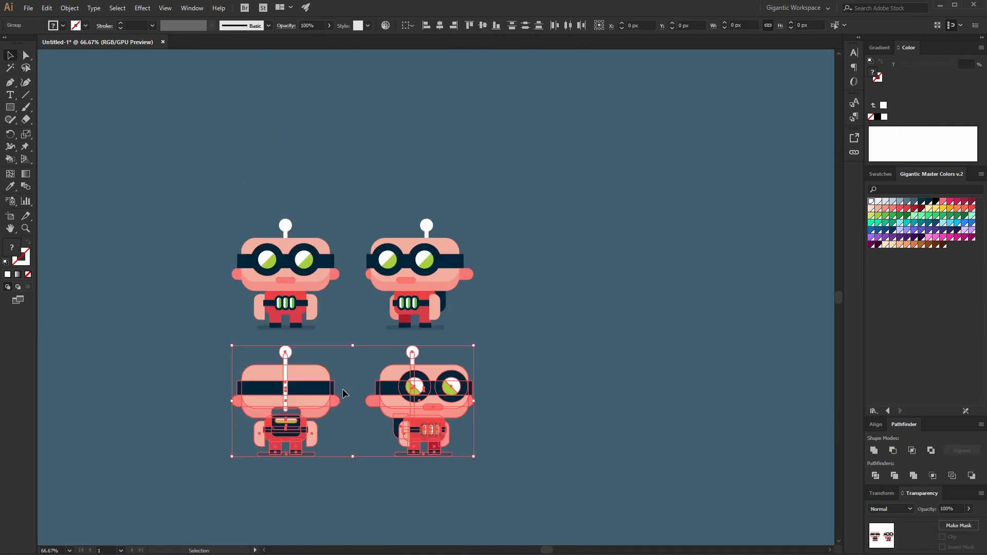
{"action": "left_click_drag", "start_coordinate": [501, 355], "coordinate": [314, 409]}
{"action": "key", "text": "shift+Down"}
{"action": "left_click_drag", "start_coordinate": [496, 279], "coordinate": [311, 434]}
Scale up the four-character grid slightly and position it around the middle of the blue background.
{"action": "left_click_drag", "start_coordinate": [458, 405], "coordinate": [519, 352]}
{"action": "left_click_drag", "start_coordinate": [536, 165], "coordinate": [572, 146]}
{"action": "left_click_drag", "start_coordinate": [531, 206], "coordinate": [543, 206]}
{"action": "left_click", "coordinate": [694, 306]}
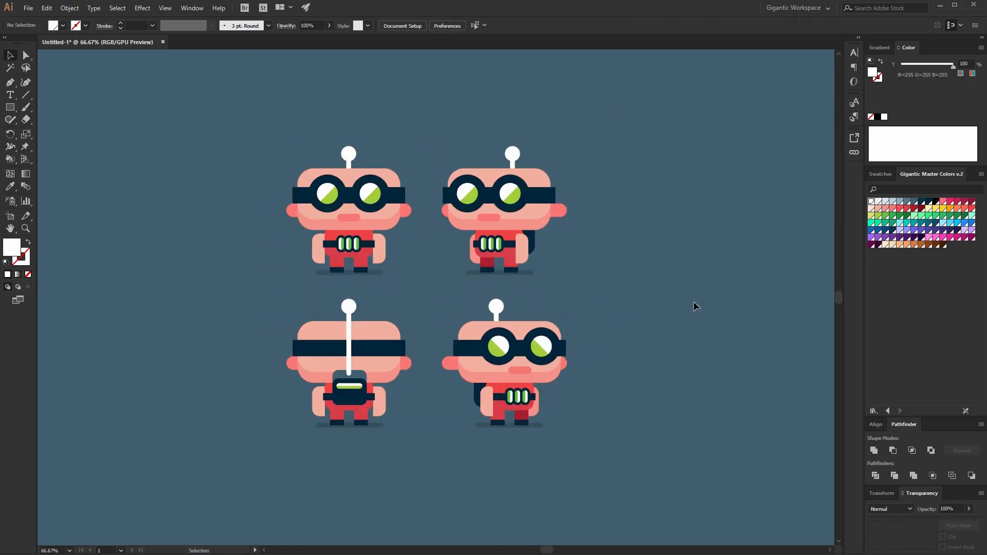